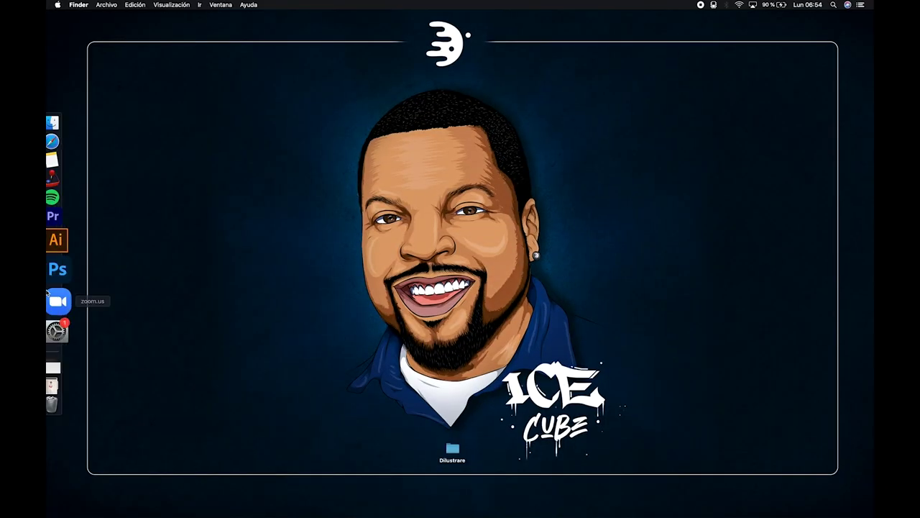
# - Launch Illustrator and create a 1500 × 1000 px landscape document from the 1500 × 1500 preset
pyautogui.click(61, 255)
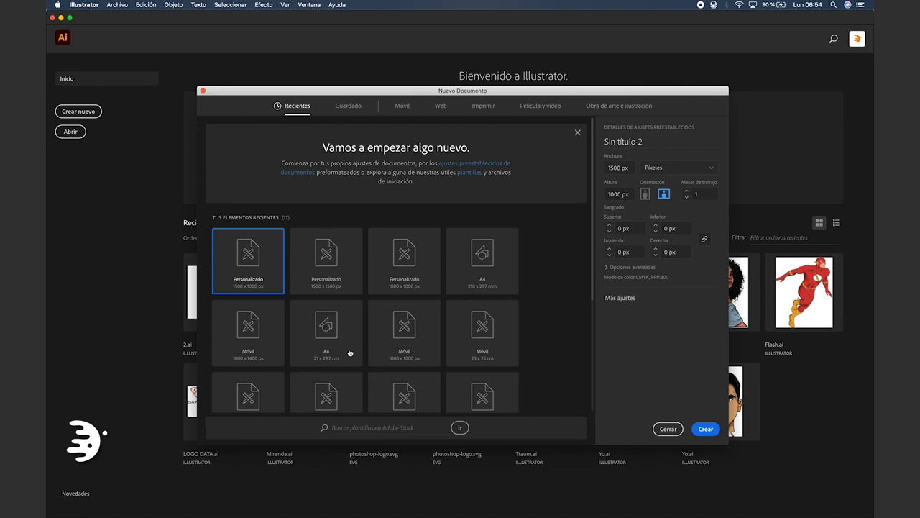
pyautogui.click(350, 266)
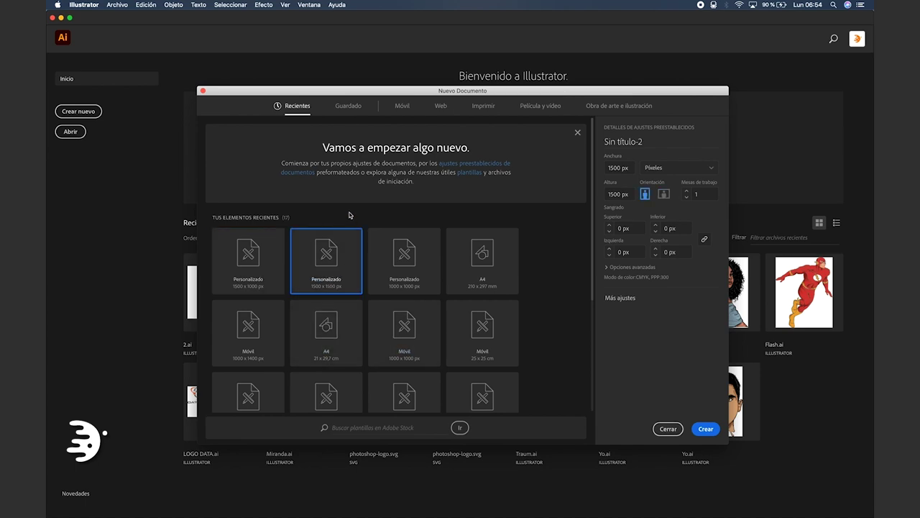
pyautogui.click(618, 167)
pyautogui.write('00')
pyautogui.press('Tab')
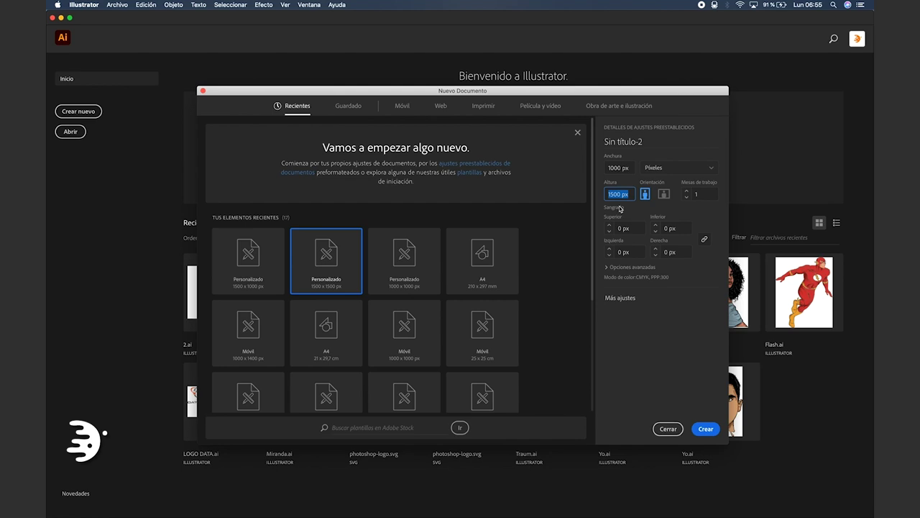
pyautogui.click(664, 194)
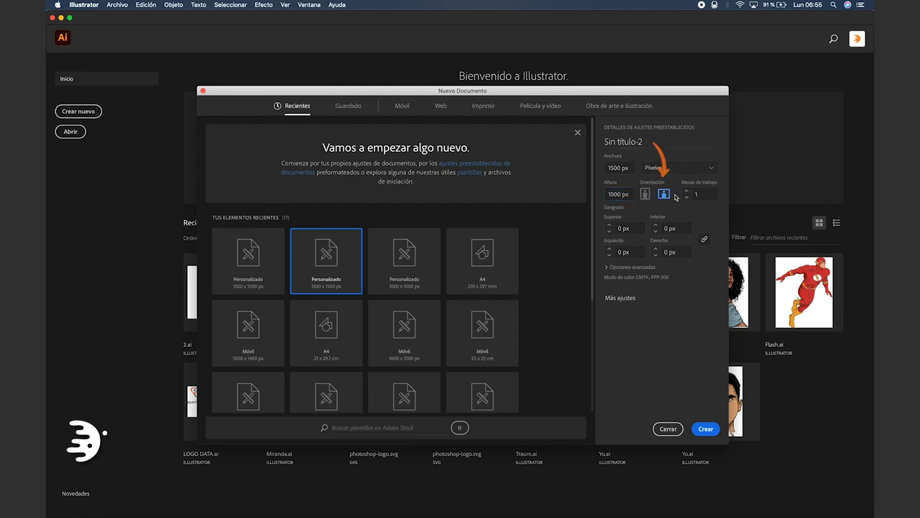
pyautogui.click(706, 429)
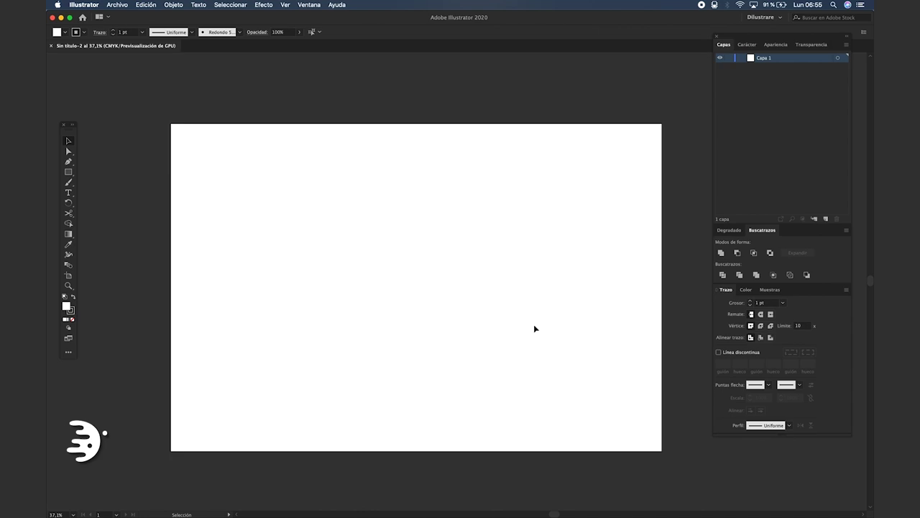
# - Place the graffiti sketch photo on the canvas and position it over the artboard
pyautogui.moveTo(534, 328); pyautogui.dragTo(352, 284)
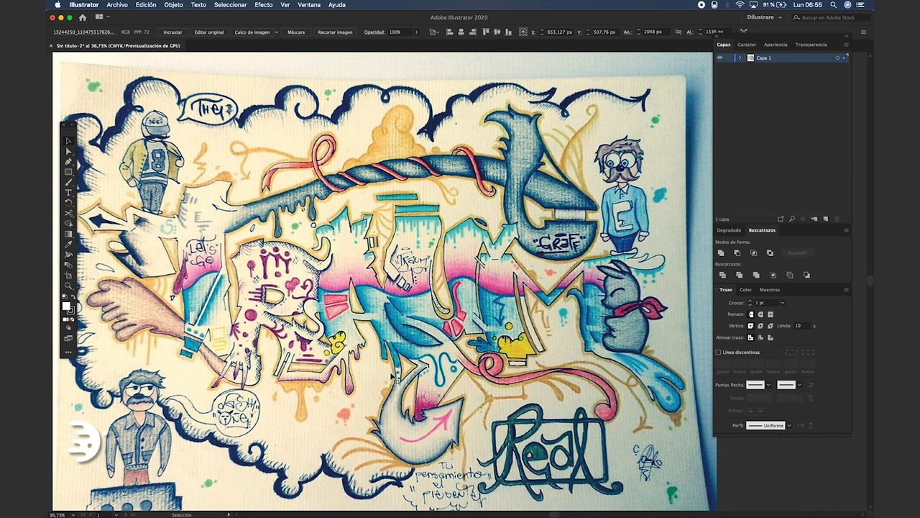
pyautogui.scroll(-3, 429, 216)
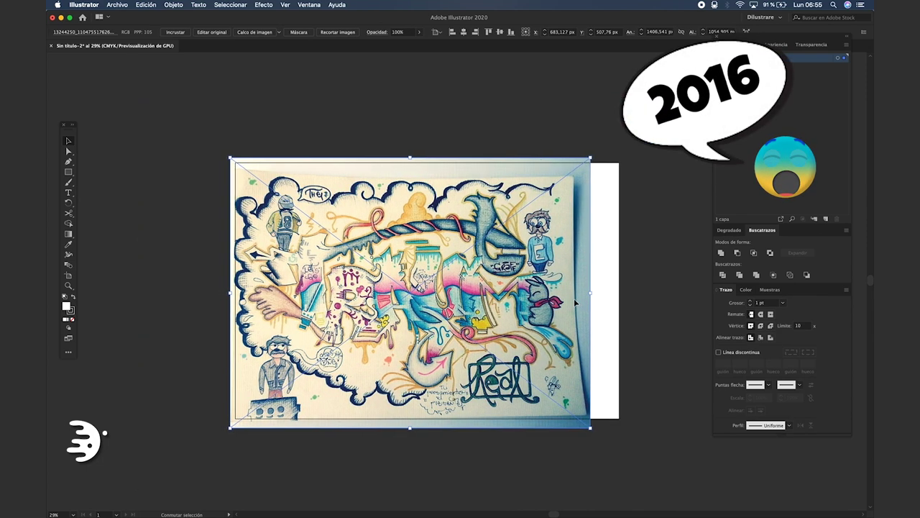
pyautogui.moveTo(574, 298); pyautogui.dragTo(599, 298)
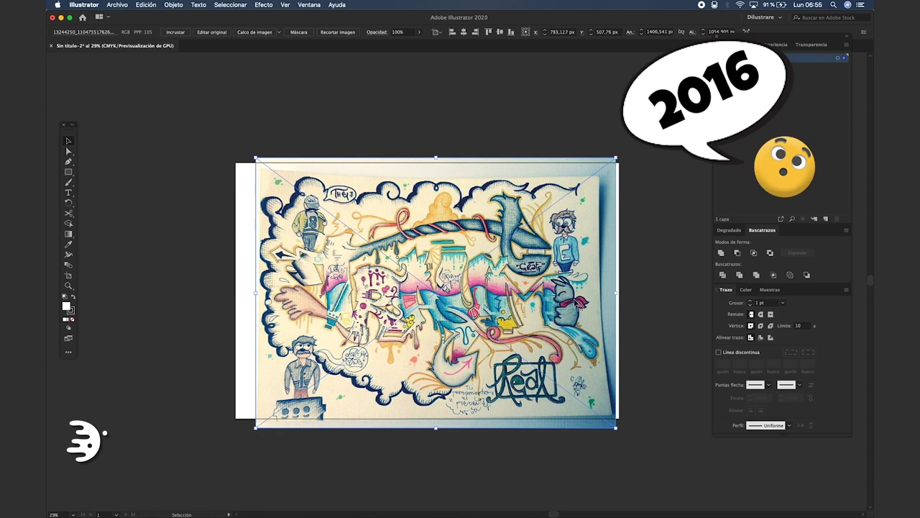
pyautogui.scroll(3, 511, 437)
pyautogui.moveTo(508, 432); pyautogui.dragTo(530, 475)
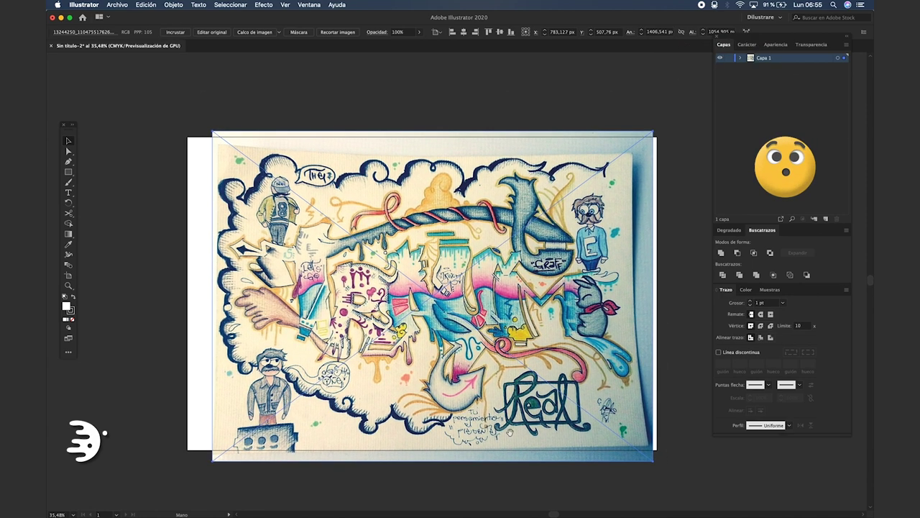
# - Embed the sketch photo and lower its opacity to 48%
pyautogui.click(175, 32)
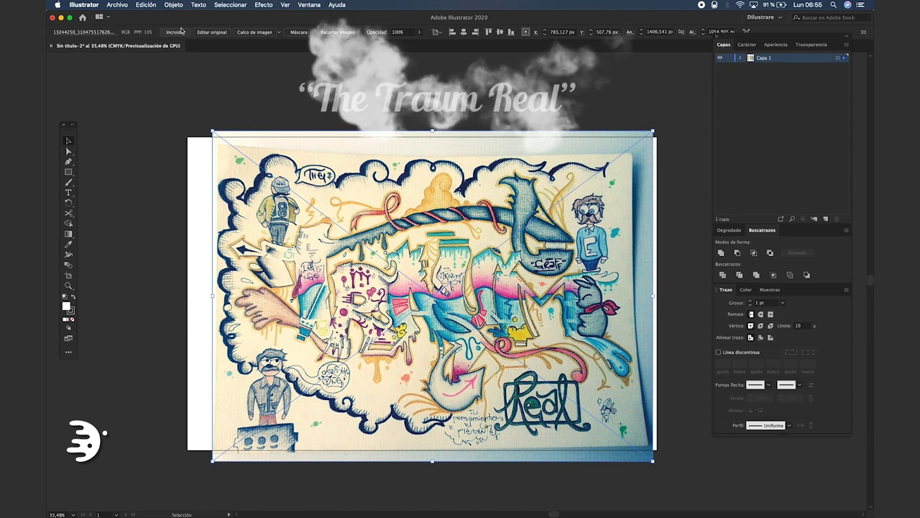
pyautogui.click(427, 32)
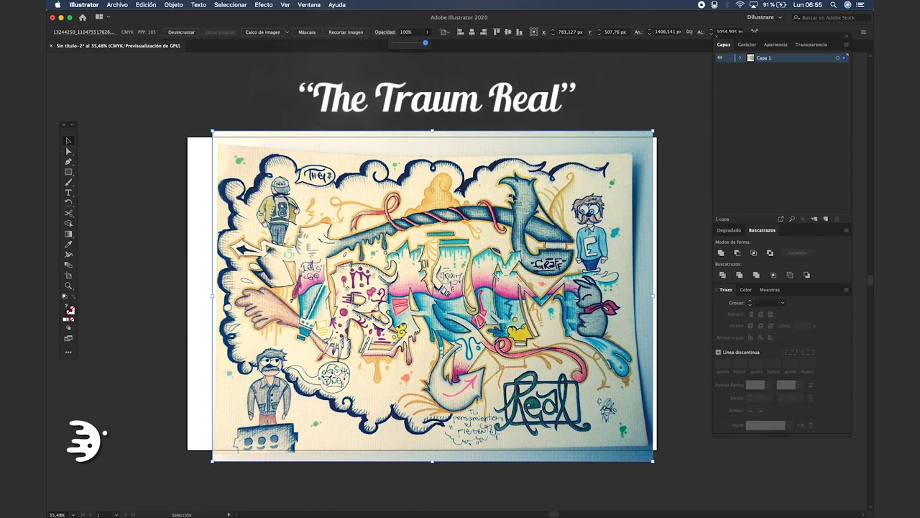
pyautogui.moveTo(426, 42); pyautogui.dragTo(415, 45)
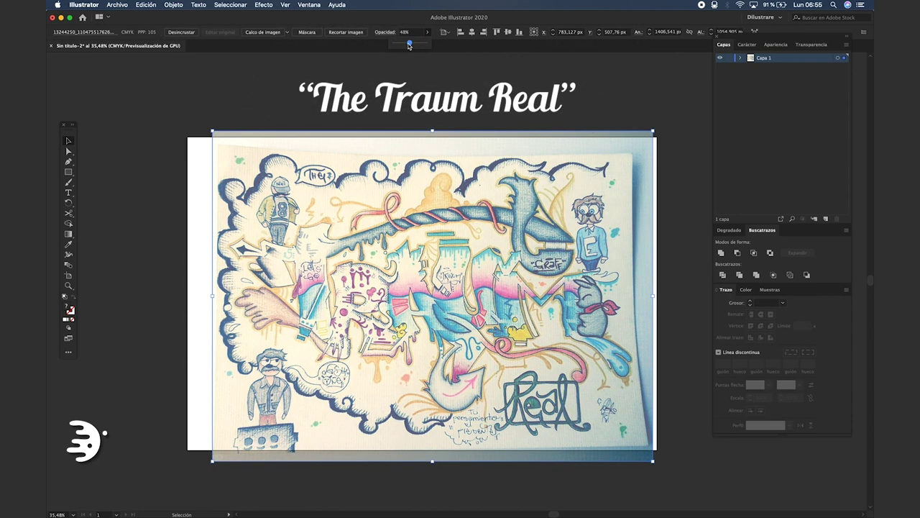
pyautogui.click(424, 108)
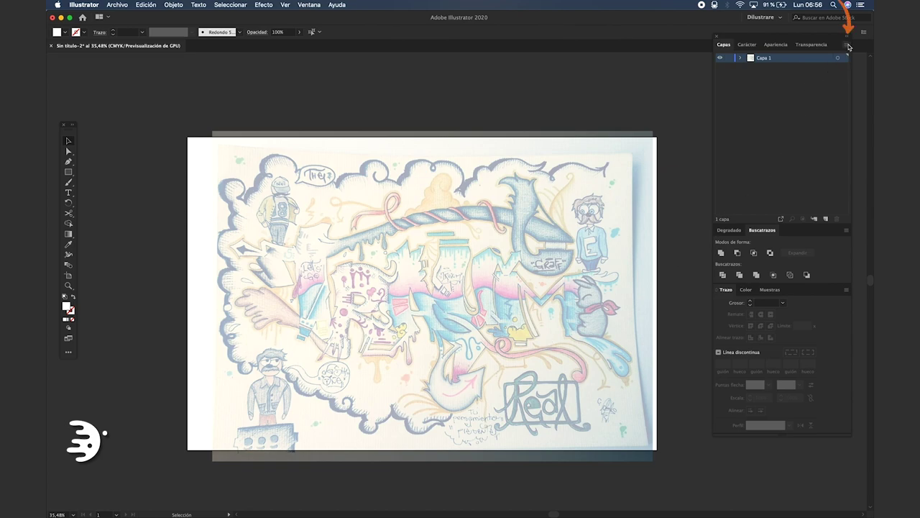
# - Set Layers panel rows to 70 px thumbnails and rename Capa 1 to BaseFoto
pyautogui.click(846, 46)
pyautogui.click(770, 259)
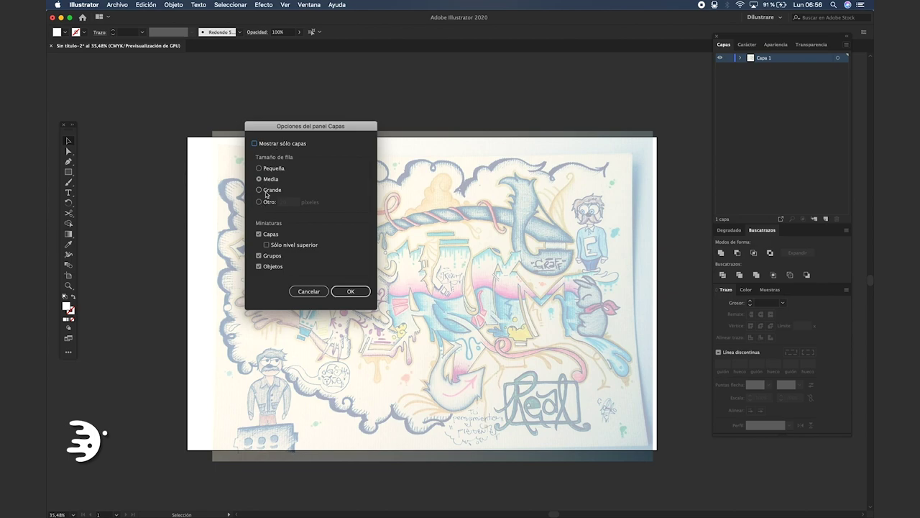
pyautogui.click(266, 202)
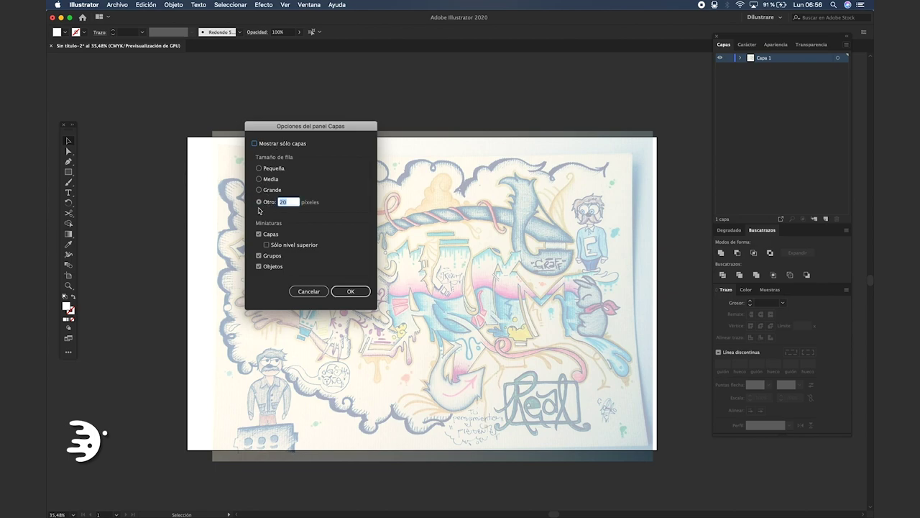
pyautogui.write('70')
pyautogui.press('Return')
pyautogui.doubleClick(786, 70)
pyautogui.write('BaseFoto')
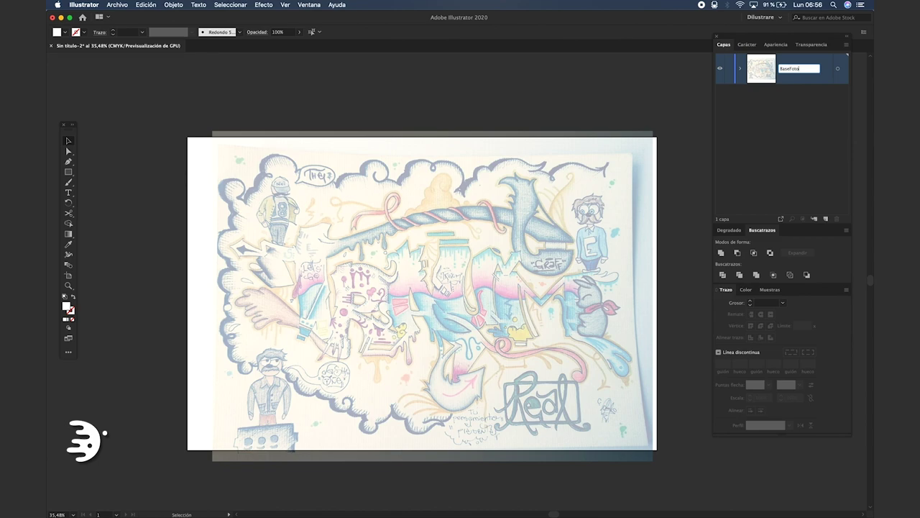
pyautogui.press('Return')
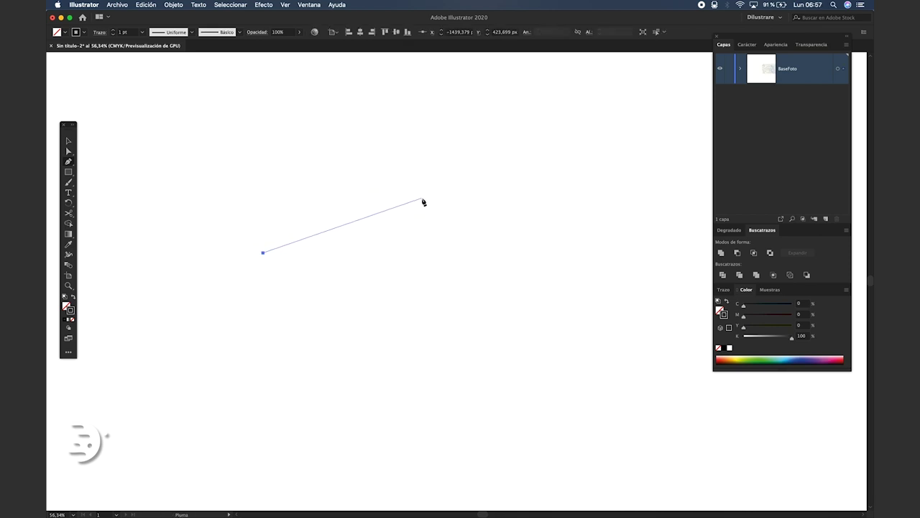
# - Draw a closed four-sided shape and a short open angular stroke with the Pen tool
pyautogui.click(386, 194)
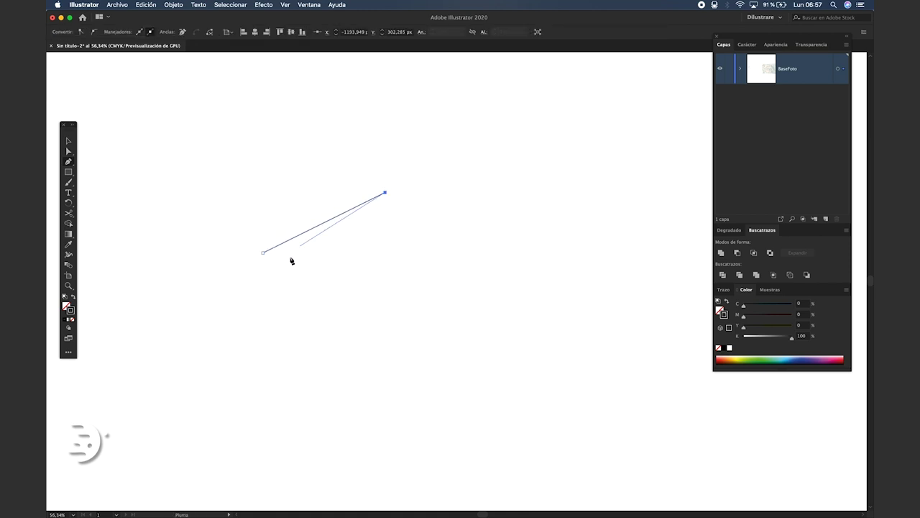
pyautogui.click(398, 279)
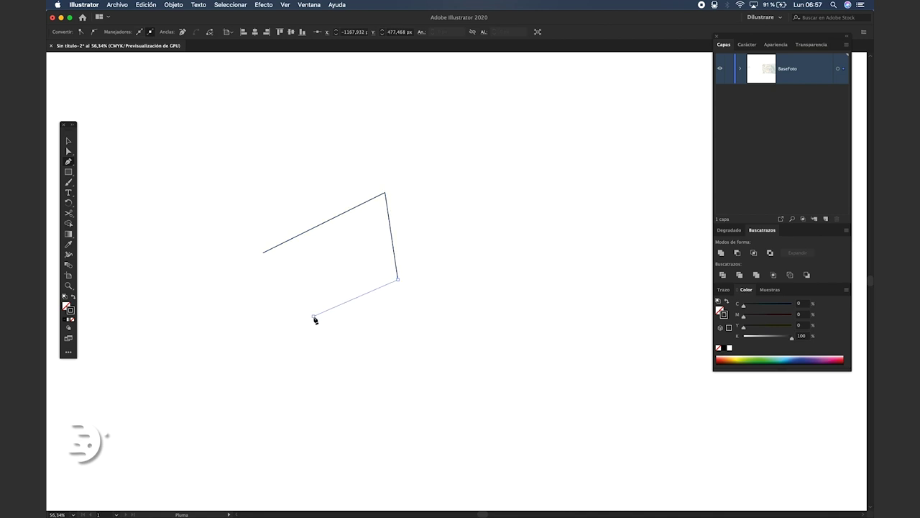
pyautogui.click(313, 316)
pyautogui.click(263, 252)
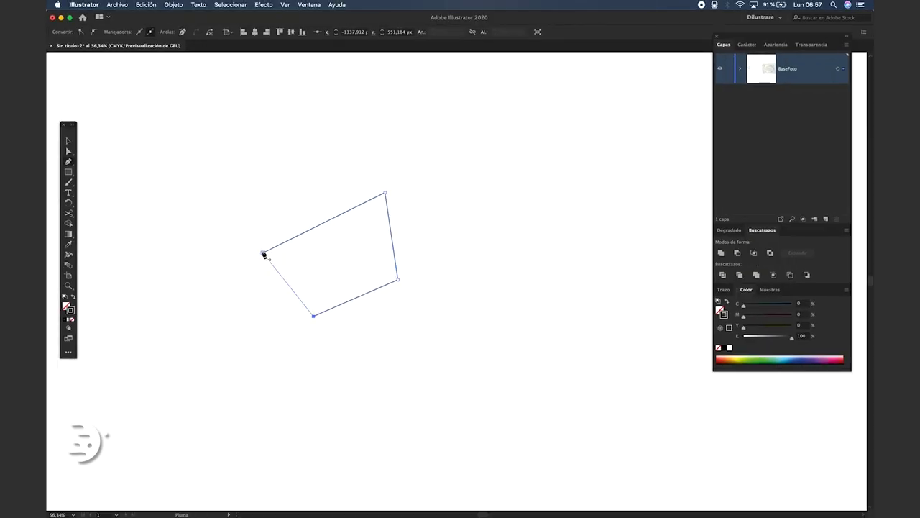
pyautogui.click(303, 303)
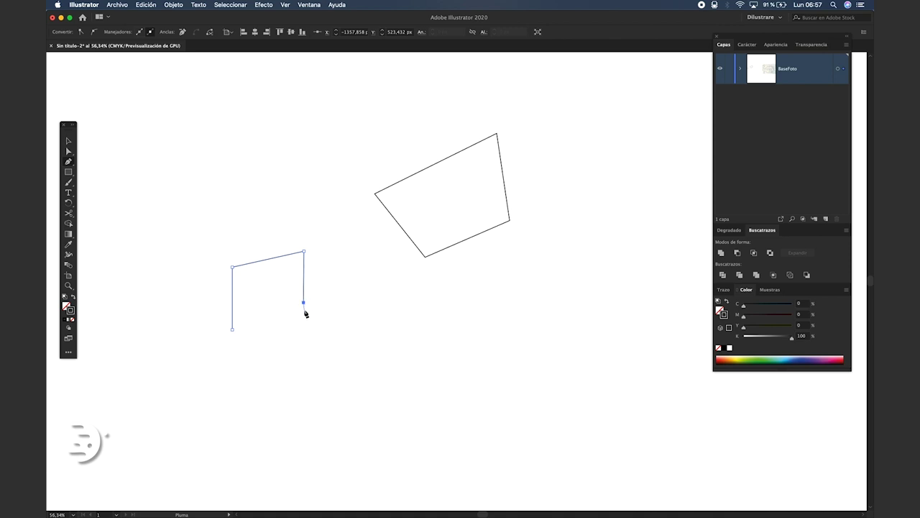
pyautogui.press('p')
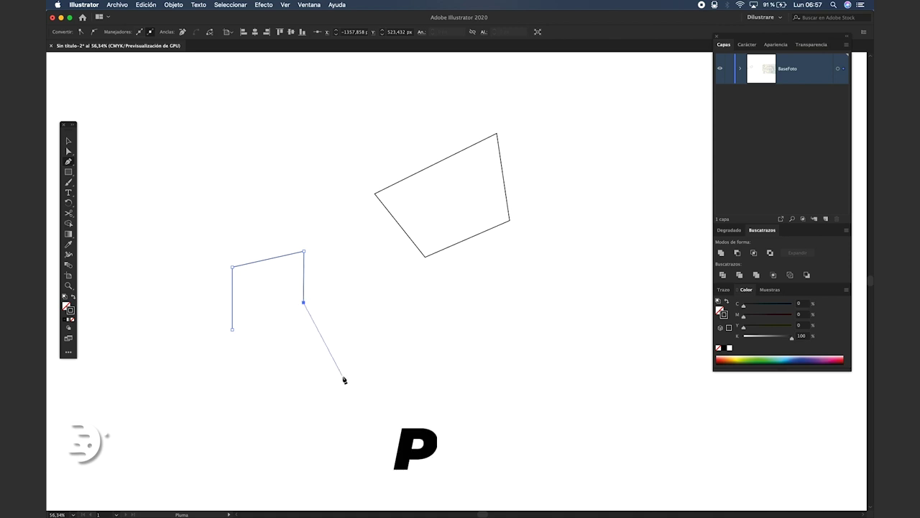
# - Draw a closed rounded shape using smooth curved anchors
pyautogui.click(280, 315)
pyautogui.click(332, 290)
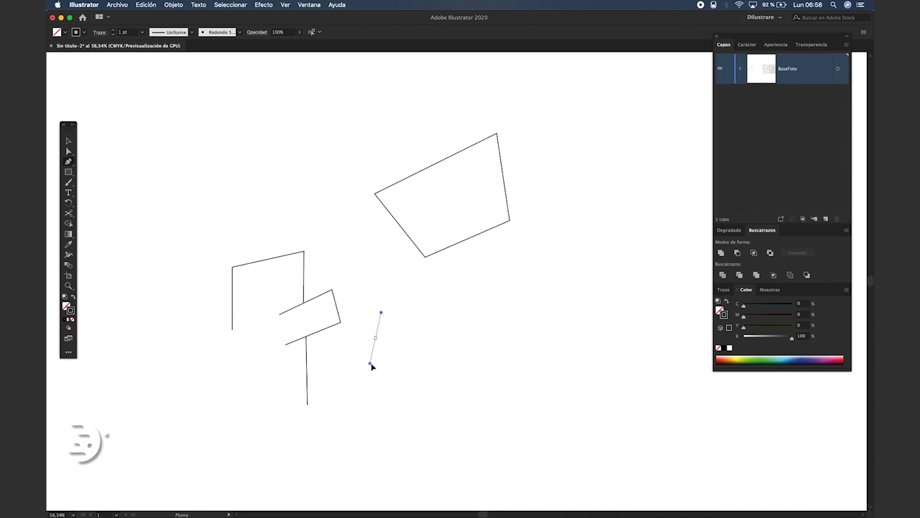
pyautogui.moveTo(372, 366); pyautogui.dragTo(369, 363)
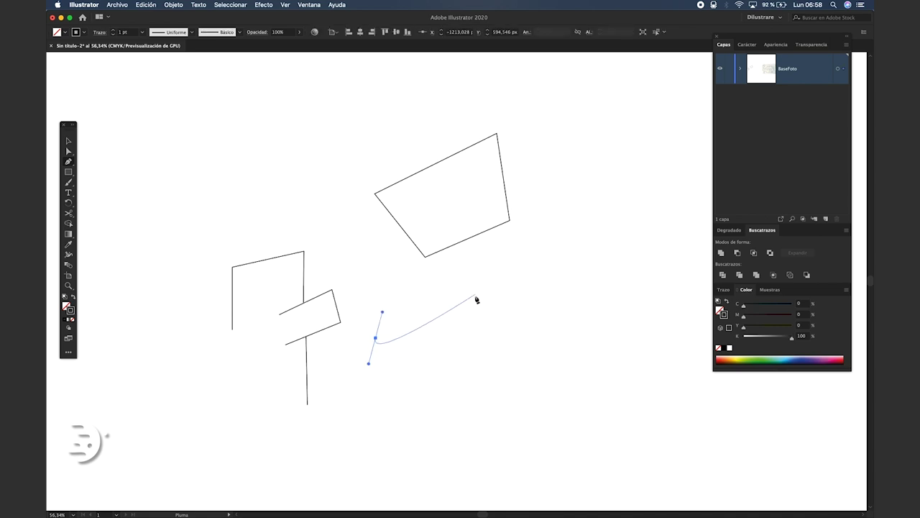
pyautogui.moveTo(460, 351); pyautogui.dragTo(480, 325)
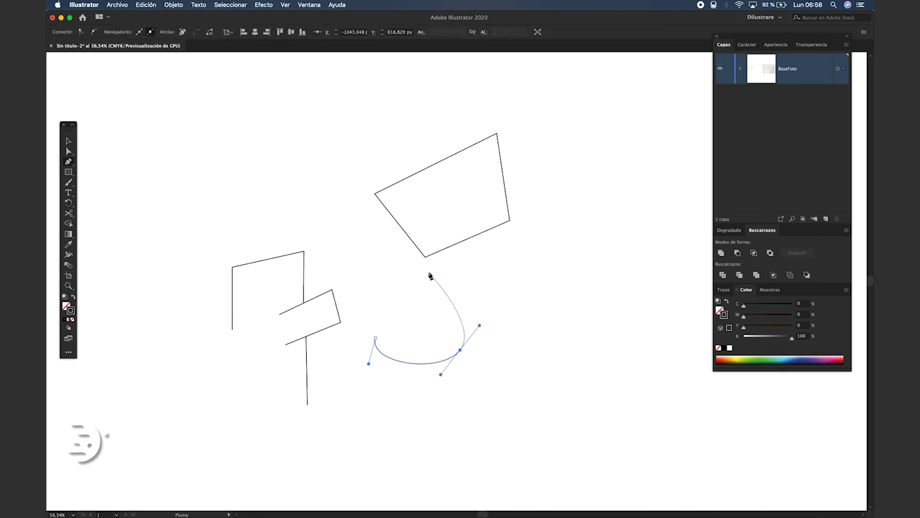
pyautogui.moveTo(428, 272); pyautogui.dragTo(406, 274)
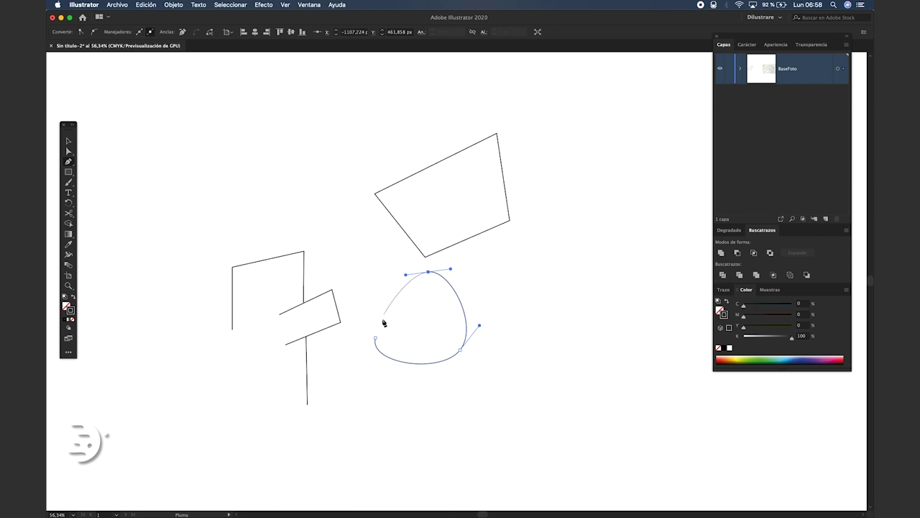
pyautogui.moveTo(375, 338); pyautogui.dragTo(377, 351)
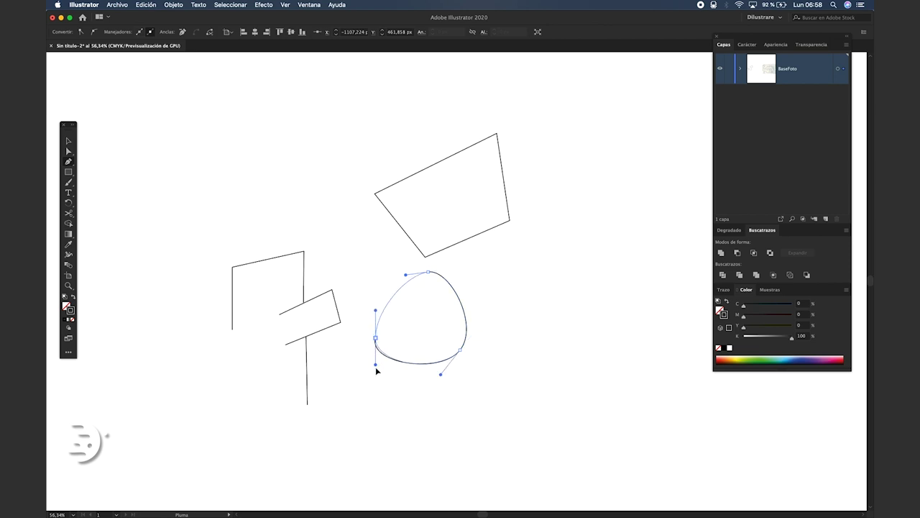
pyautogui.keyDown('super'); pyautogui.click(180, 116); pyautogui.keyUp('super')
# - Draw another small closed curved shape at the upper left
pyautogui.click(173, 112)
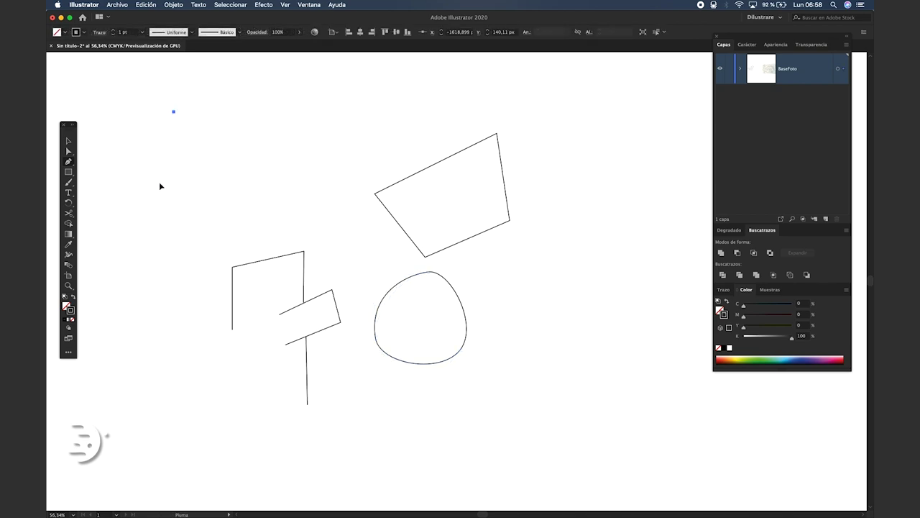
pyautogui.click(159, 182)
pyautogui.moveTo(250, 209); pyautogui.dragTo(285, 196)
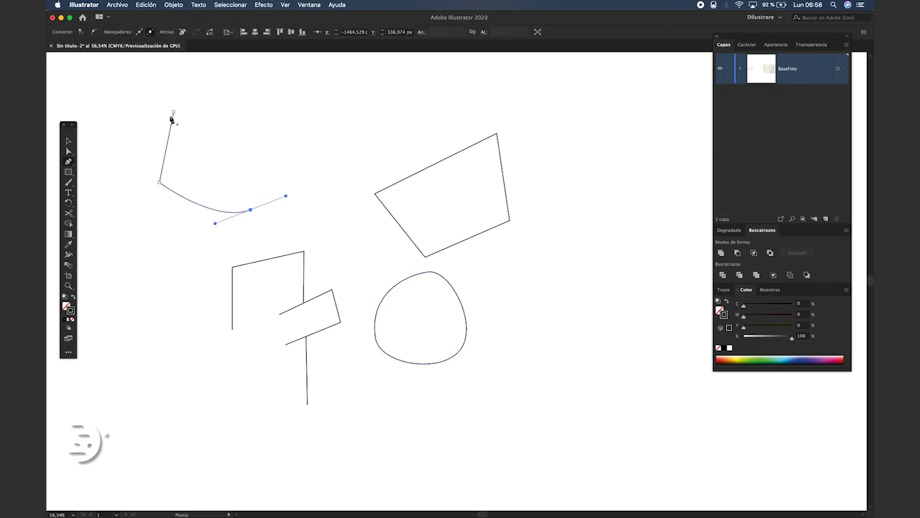
pyautogui.click(173, 112)
pyautogui.press('v')
pyautogui.click(232, 169)
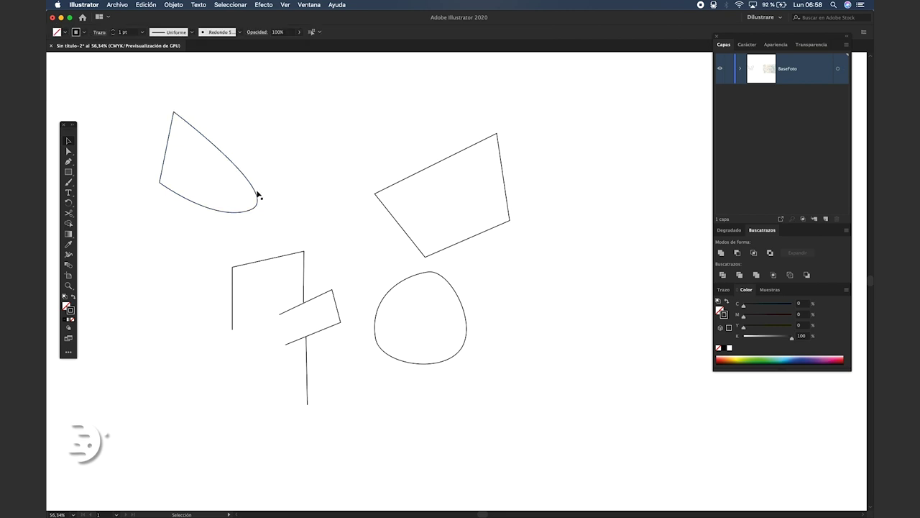
# - Start a new curved path, breaking one handle with Alt to form a corner
pyautogui.click(315, 96)
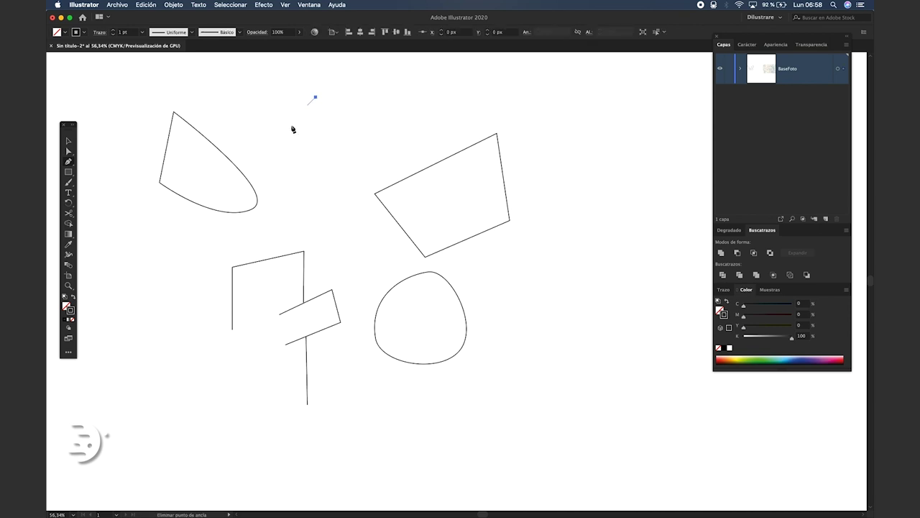
pyautogui.moveTo(285, 186); pyautogui.dragTo(285, 200)
pyautogui.press('alt')
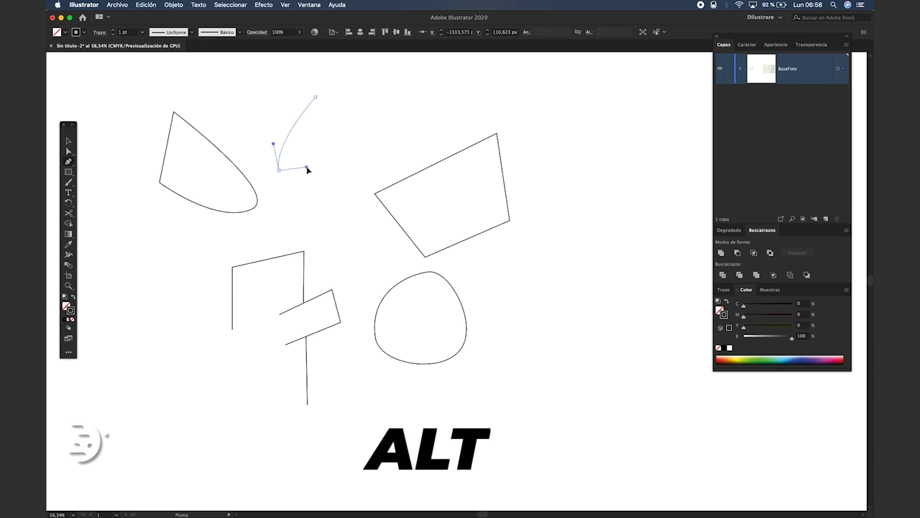
pyautogui.moveTo(307, 169); pyautogui.dragTo(307, 167)
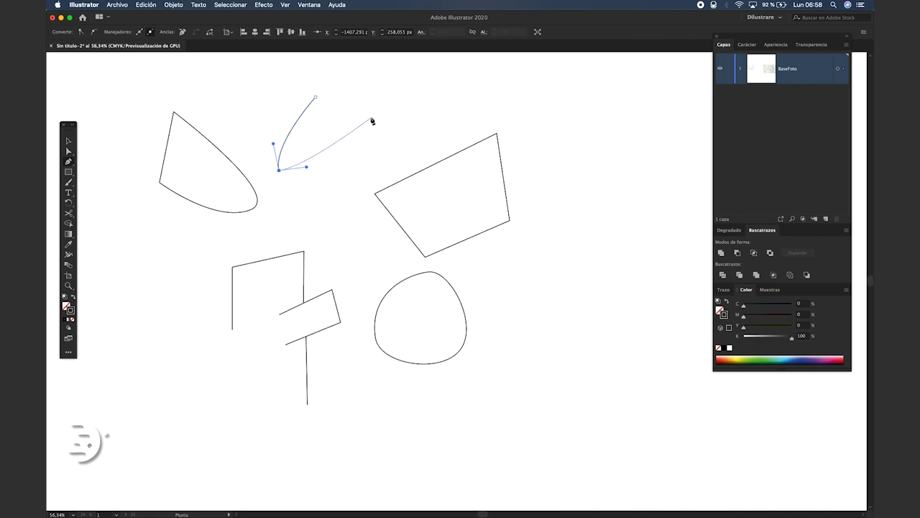
pyautogui.moveTo(373, 121); pyautogui.dragTo(392, 143)
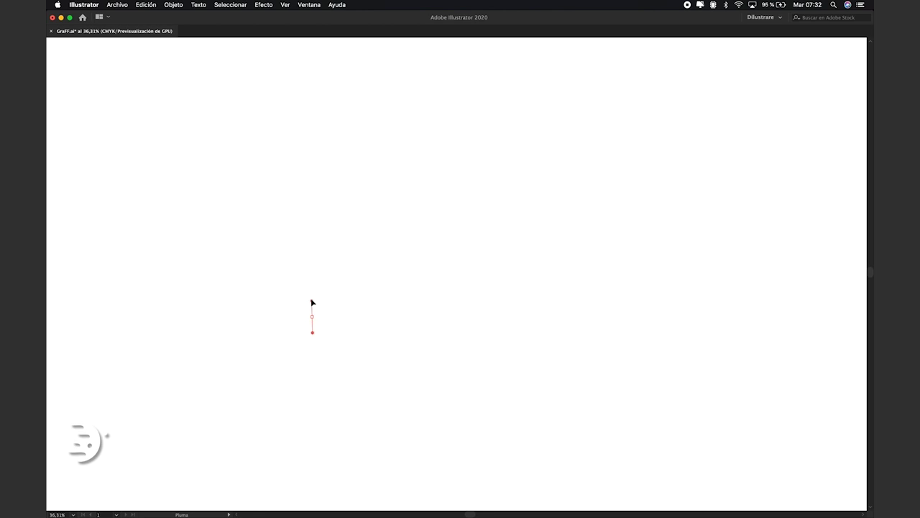
# - Draw the first closed curved wedge with smooth and corner anchors
pyautogui.moveTo(312, 302); pyautogui.dragTo(305, 291)
pyautogui.moveTo(366, 226); pyautogui.dragTo(400, 221)
pyautogui.moveTo(434, 254); pyautogui.dragTo(442, 287)
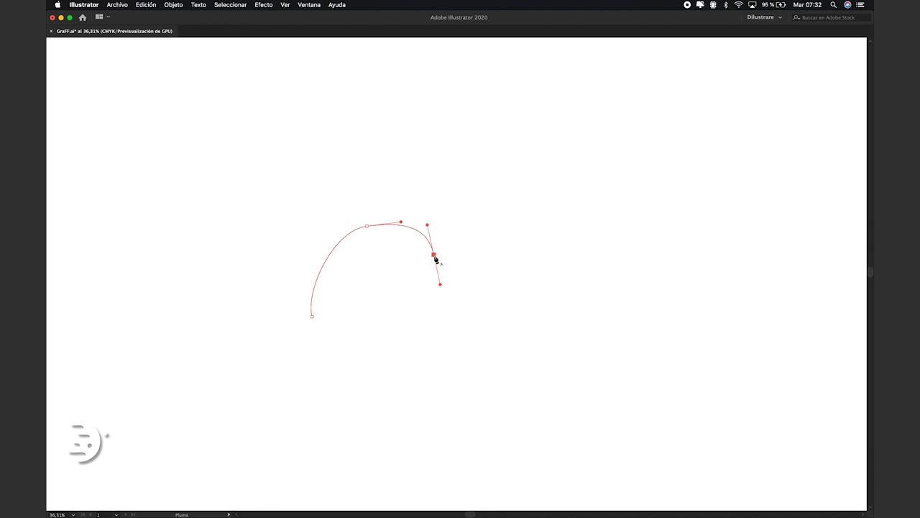
pyautogui.click(359, 321)
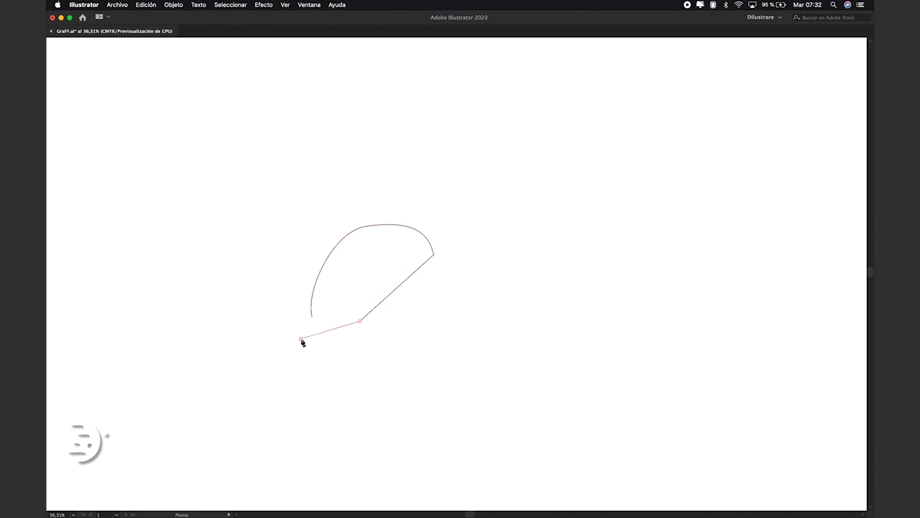
pyautogui.click(301, 338)
pyautogui.moveTo(238, 334); pyautogui.dragTo(213, 319)
pyautogui.moveTo(263, 208); pyautogui.dragTo(294, 197)
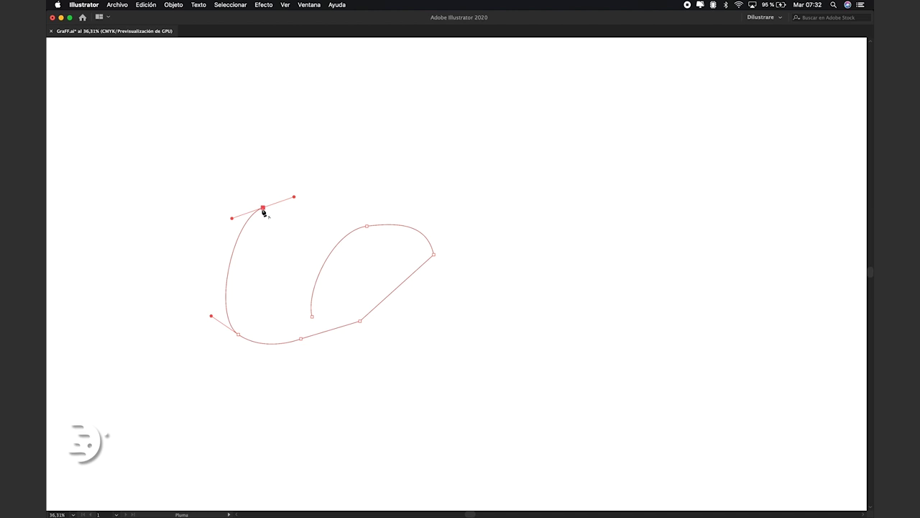
pyautogui.click(263, 208)
pyautogui.click(312, 316)
# - Draw a second closed curved wedge to its right
pyautogui.moveTo(576, 240); pyautogui.dragTo(529, 255)
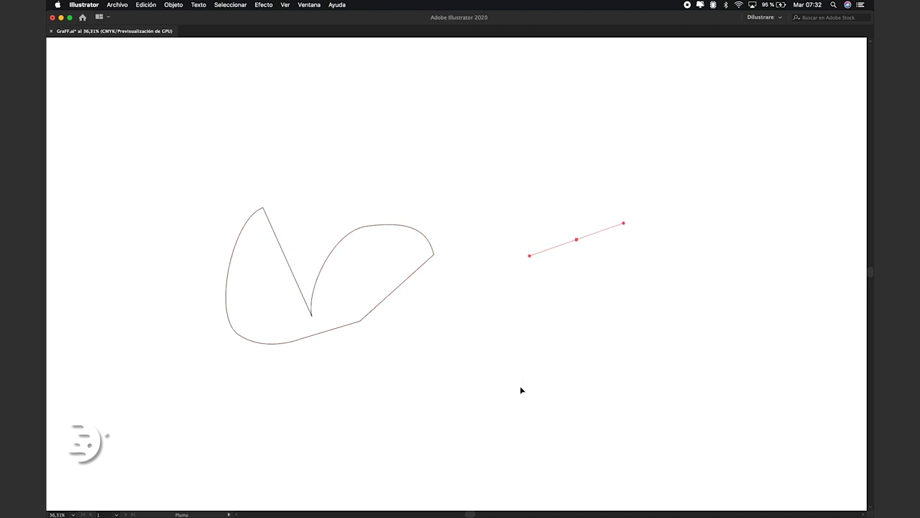
pyautogui.moveTo(520, 386); pyautogui.dragTo(541, 432)
pyautogui.moveTo(655, 314); pyautogui.dragTo(646, 268)
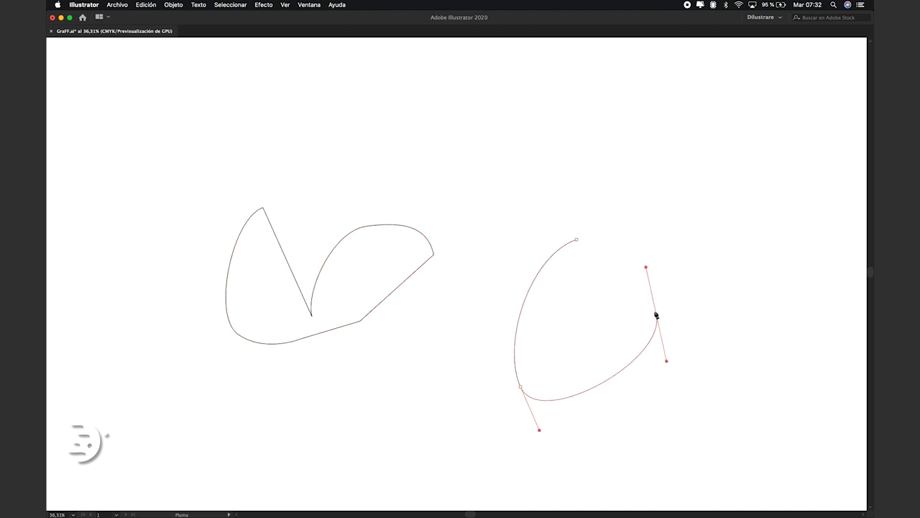
pyautogui.click(559, 354)
pyautogui.click(577, 240)
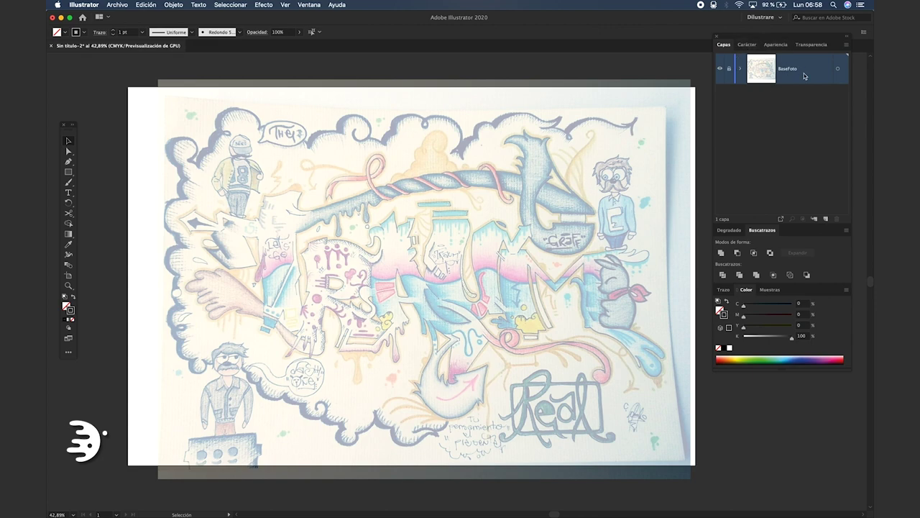
# - On a new layer, trace the lettering in yellow, then fill every traced shape light blue
pyautogui.click(827, 219)
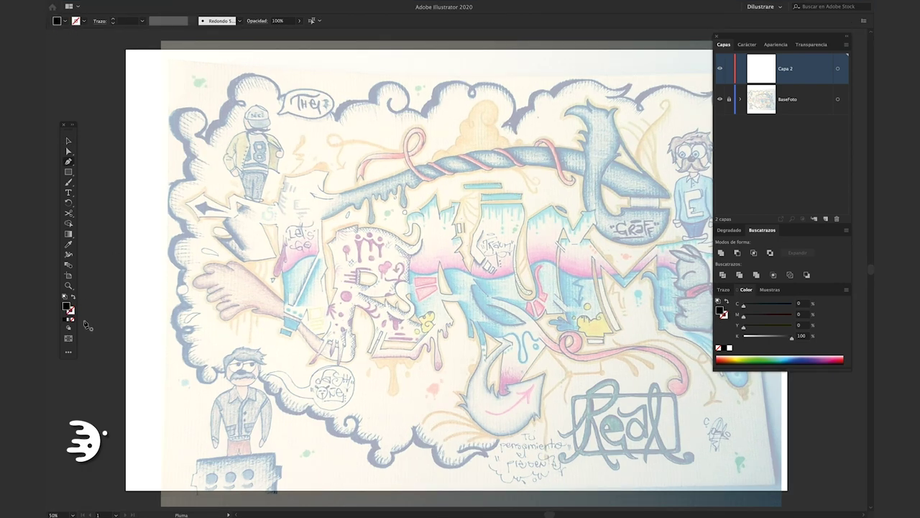
pyautogui.doubleClick(67, 307)
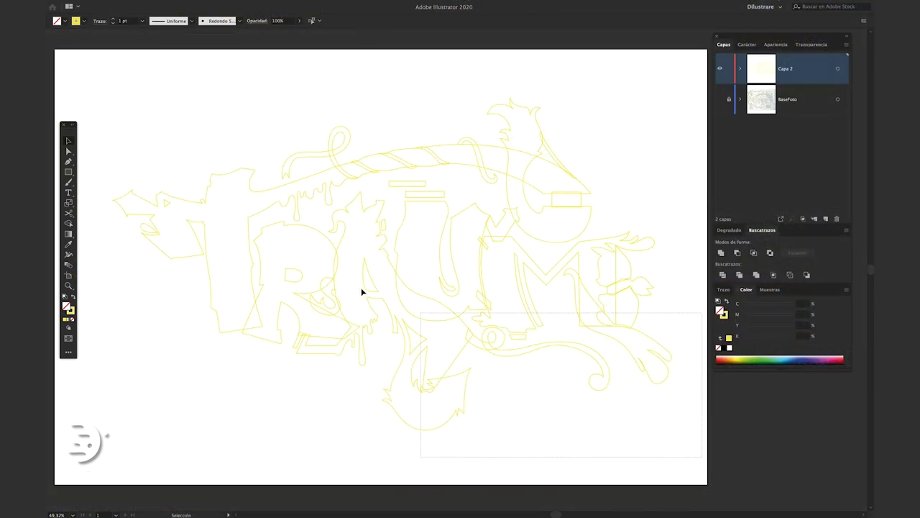
pyautogui.moveTo(363, 291); pyautogui.dragTo(103, 76)
pyautogui.click(73, 297)
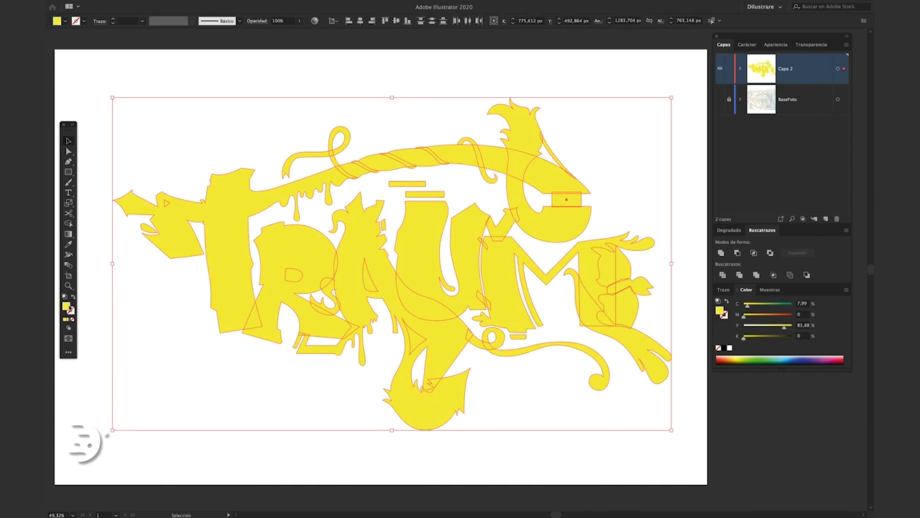
pyautogui.doubleClick(66, 306)
pyautogui.moveTo(517, 399); pyautogui.dragTo(516, 363)
# - Confirm the light blue fill and punch the inner counters out of the R and next letter with Minus Front
pyautogui.press('Return')
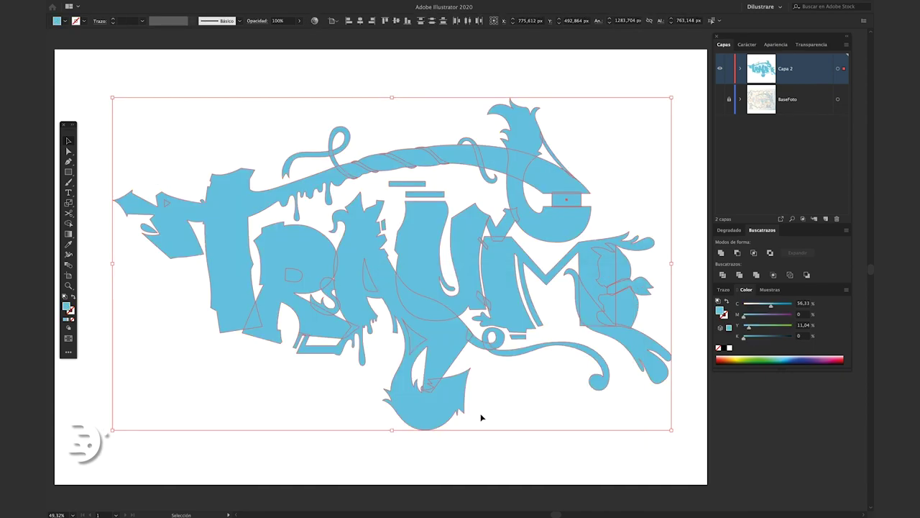
pyautogui.click(519, 447)
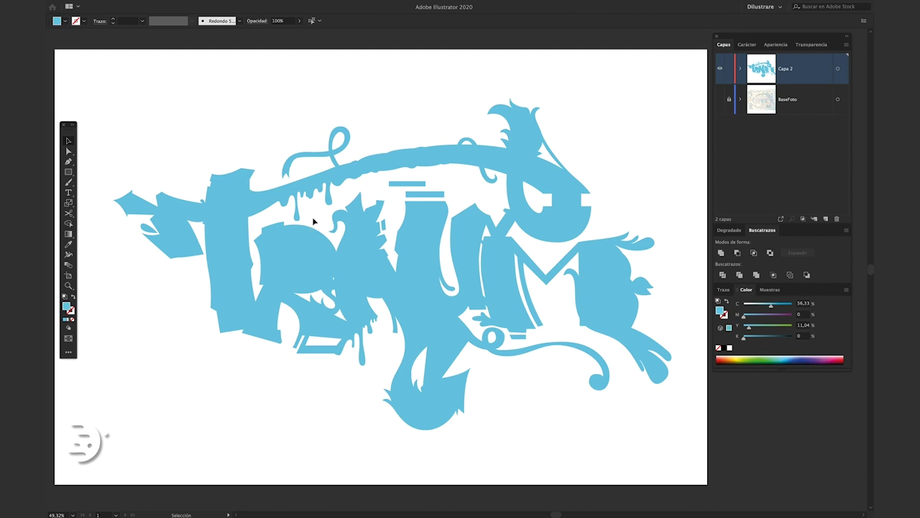
pyautogui.click(311, 243)
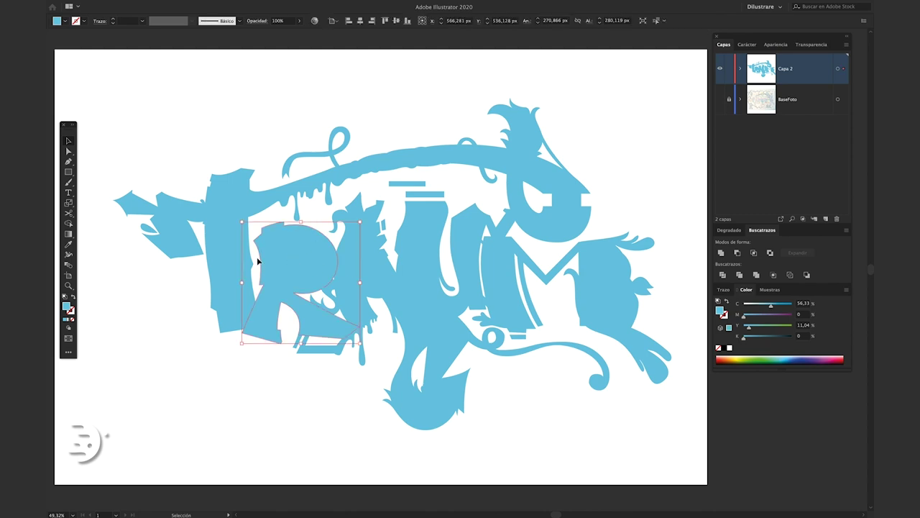
pyautogui.scroll(5, 284, 267)
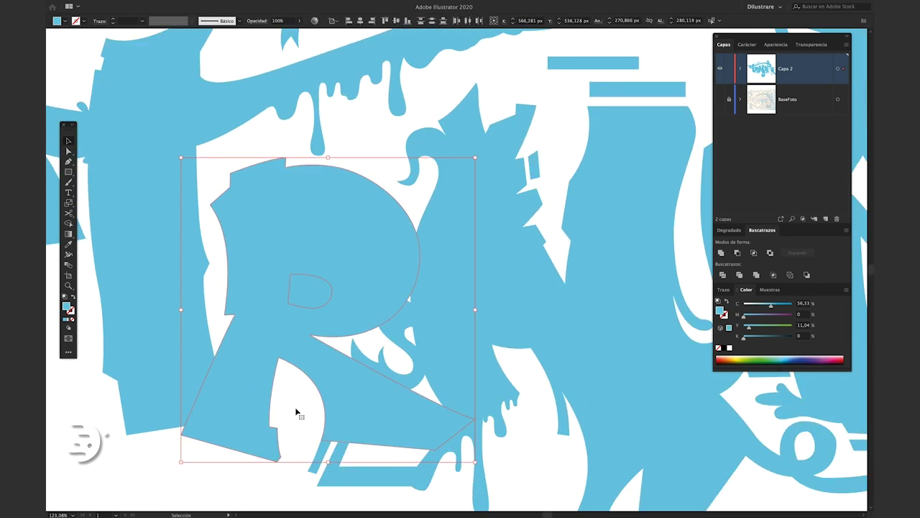
pyautogui.click(306, 327)
pyautogui.click(313, 279)
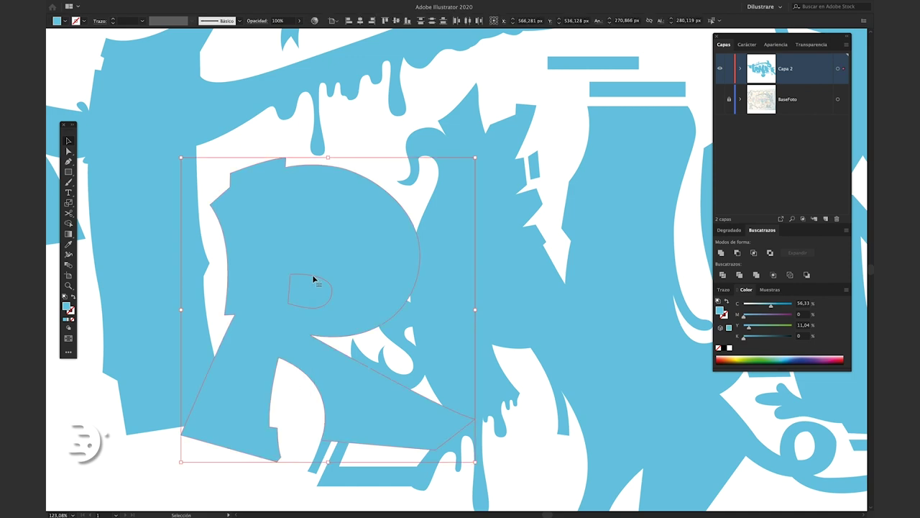
pyautogui.click(738, 253)
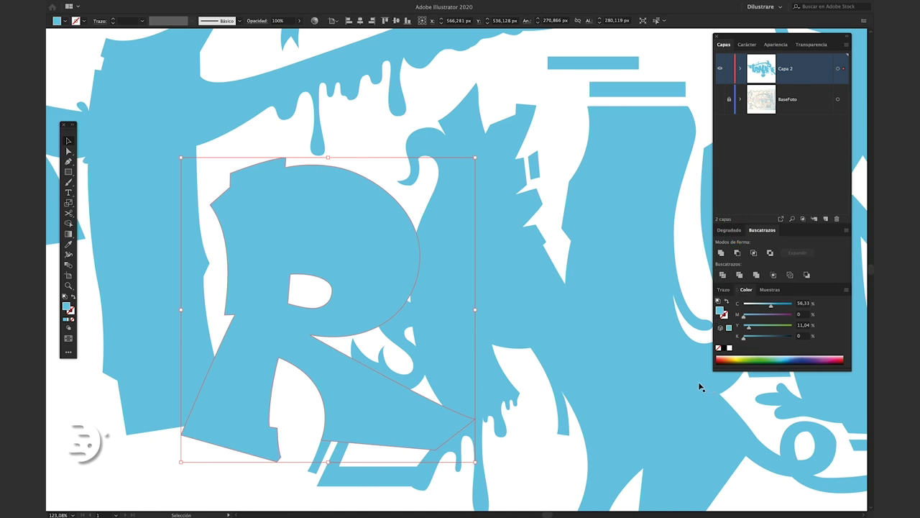
pyautogui.click(498, 274)
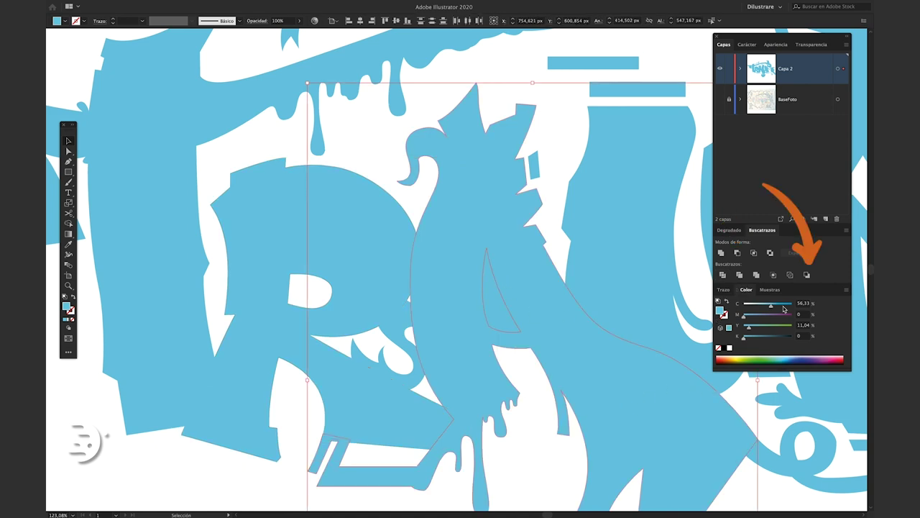
pyautogui.click(738, 254)
# - Zoom out to the whole lettering and nudge the top curl stroke up and left
pyautogui.click(558, 163)
pyautogui.hotkey('ctrl', '0')
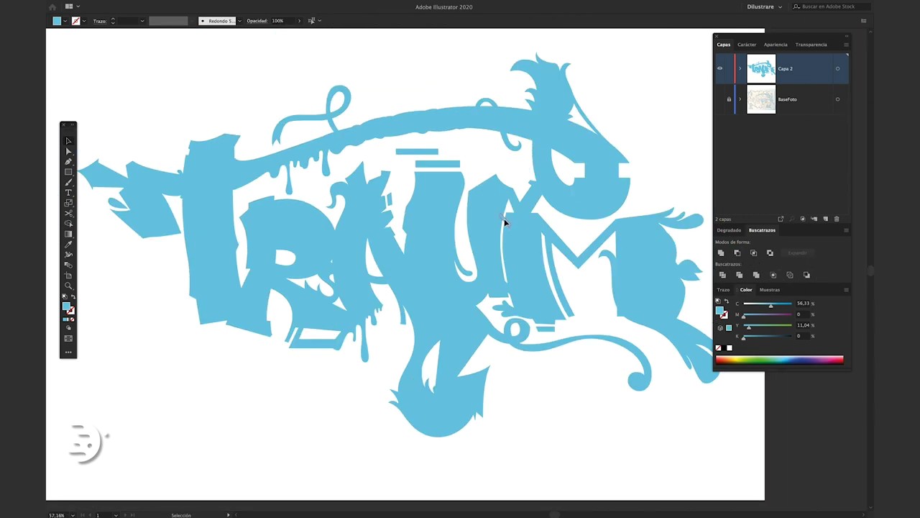
pyautogui.click(520, 165)
pyautogui.click(582, 174)
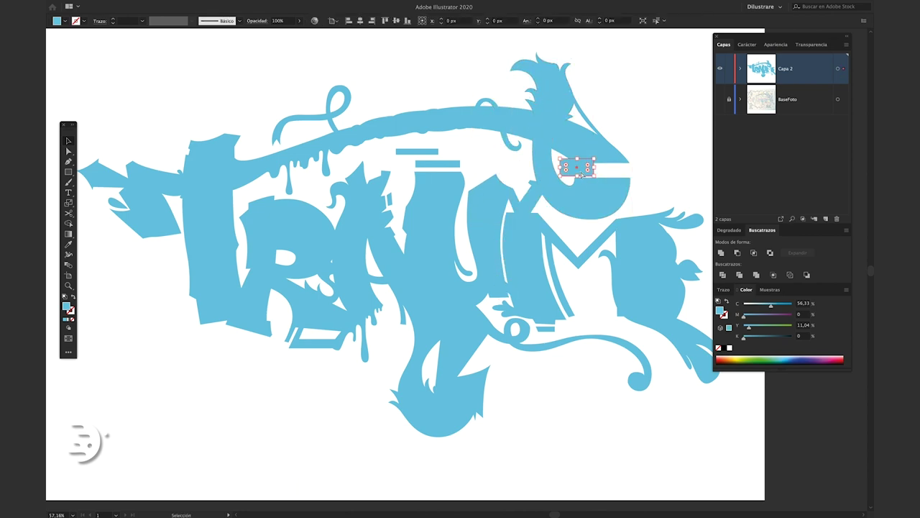
pyautogui.click(663, 142)
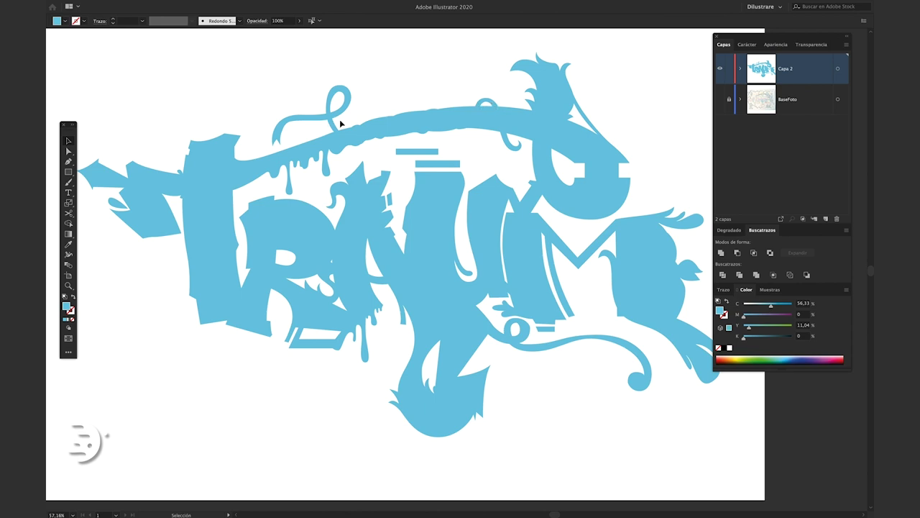
pyautogui.moveTo(321, 98); pyautogui.dragTo(305, 87)
pyautogui.click(374, 149)
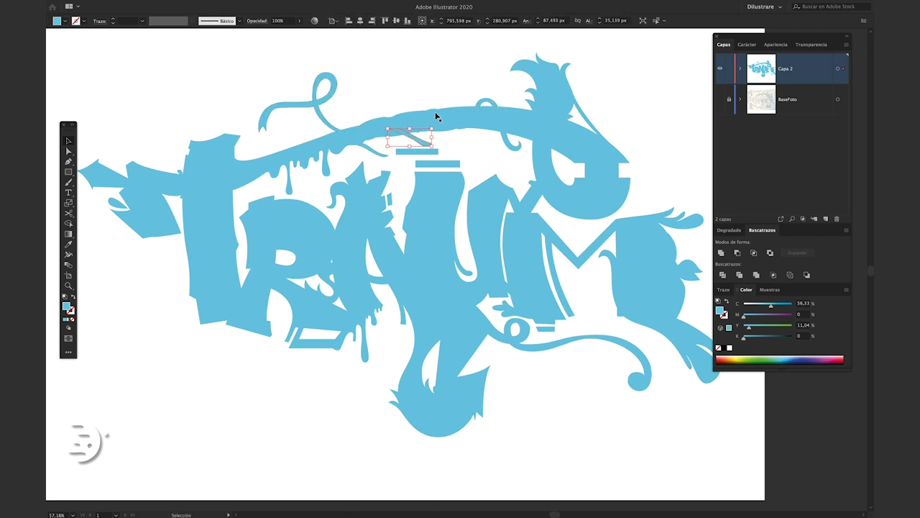
pyautogui.press('a')
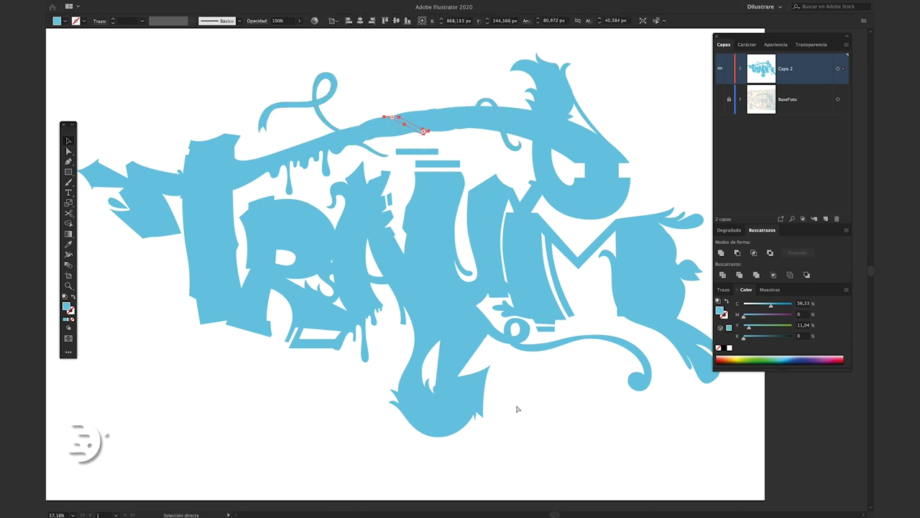
# - Restore the curl stroke, zoom in, and refine the swash's left curve and loop
pyautogui.hotkey('ctrl', 'z')
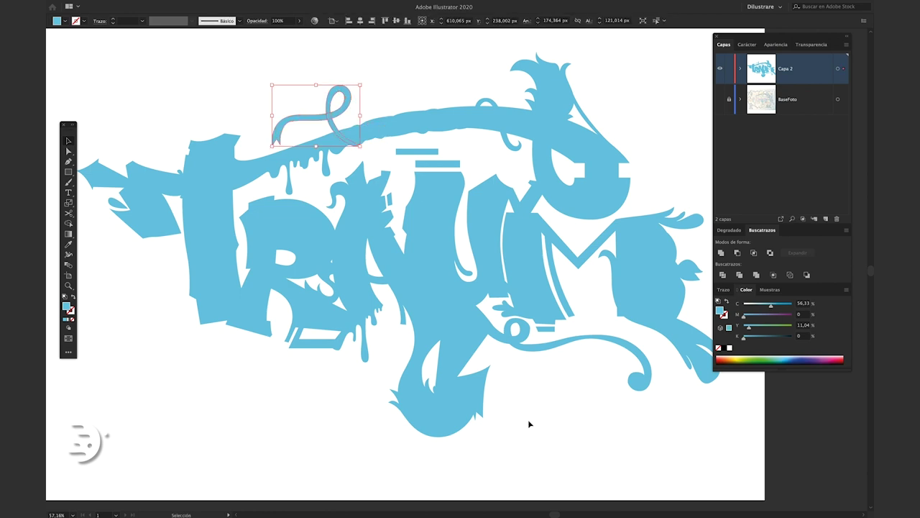
pyautogui.hotkey('ctrl', '+')
pyautogui.hotkey('ctrl', '+')
pyautogui.hotkey('ctrl', '+')
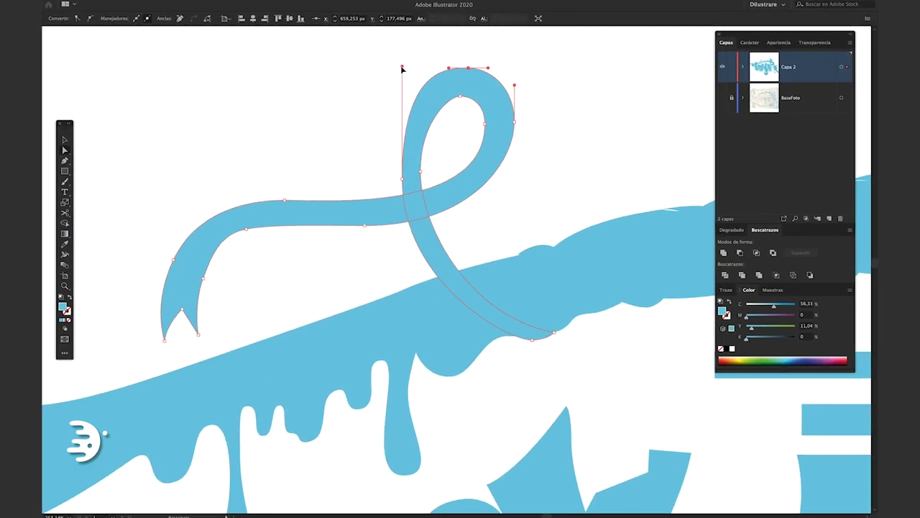
pyautogui.click(432, 187)
pyautogui.click(185, 220)
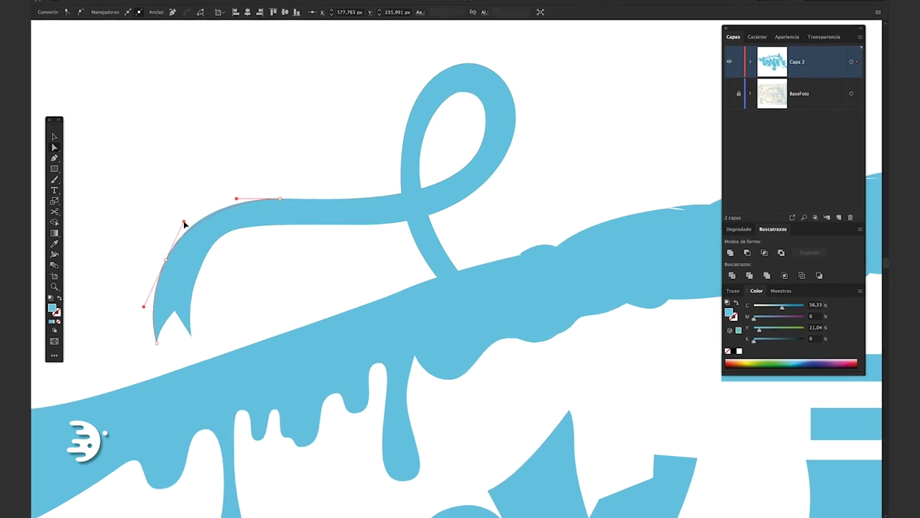
pyautogui.click(266, 225)
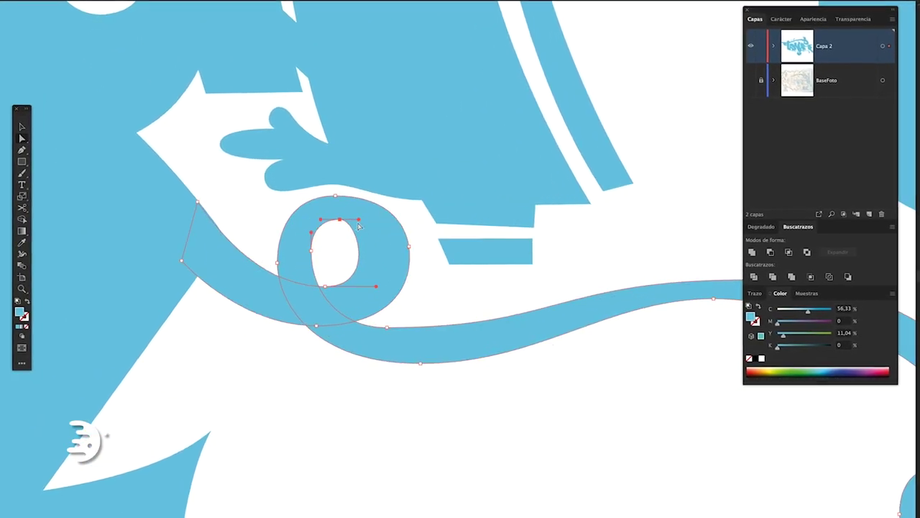
pyautogui.click(385, 224)
pyautogui.click(386, 224)
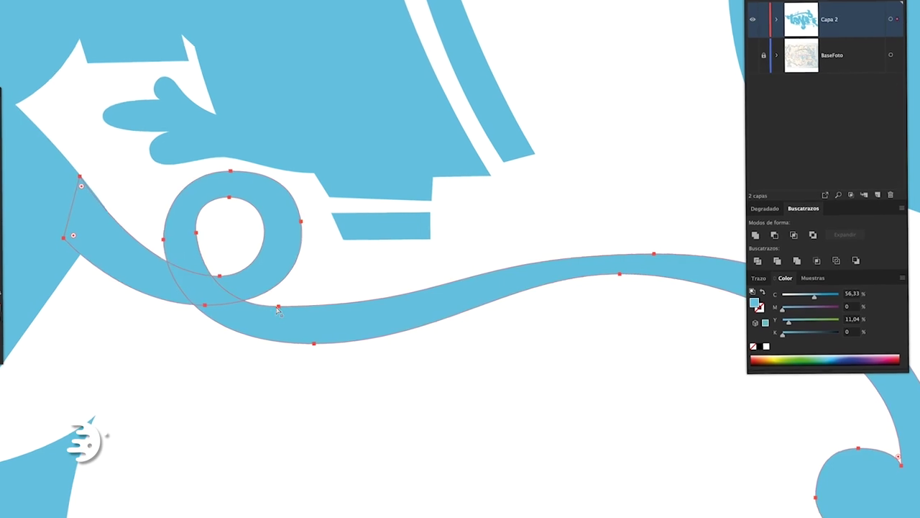
pyautogui.click(234, 244)
pyautogui.click(193, 272)
pyautogui.click(287, 263)
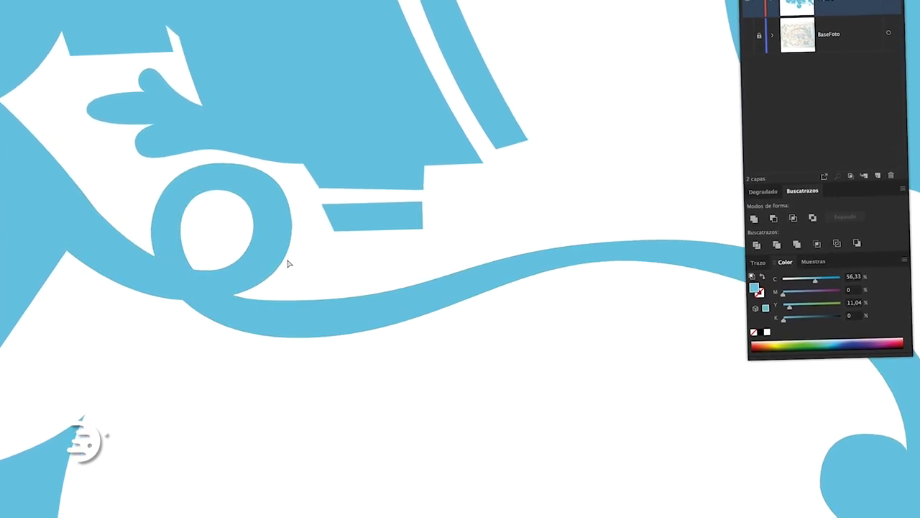
# - Reshape the long swash curve, raising its right side and adjusting the end curl
pyautogui.click(283, 177)
pyautogui.click(660, 239)
pyautogui.click(660, 240)
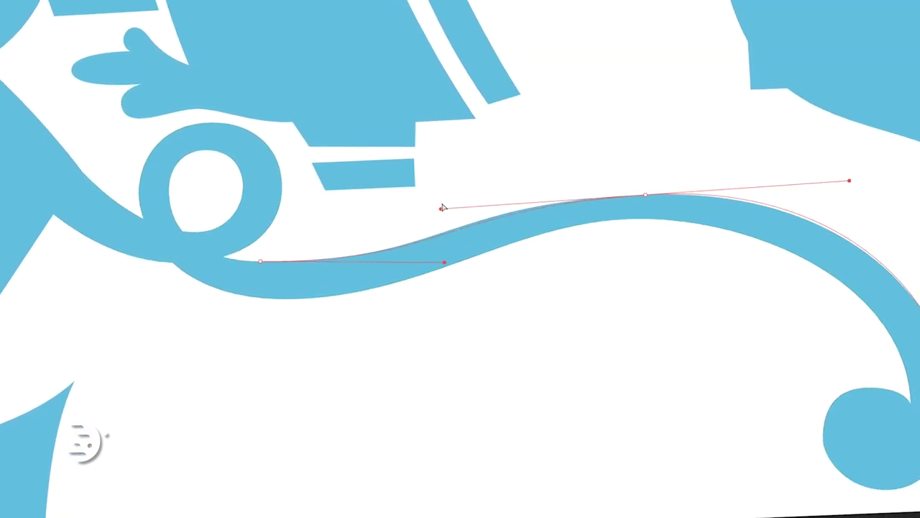
pyautogui.moveTo(442, 208); pyautogui.dragTo(429, 206)
pyautogui.moveTo(296, 296); pyautogui.dragTo(417, 292)
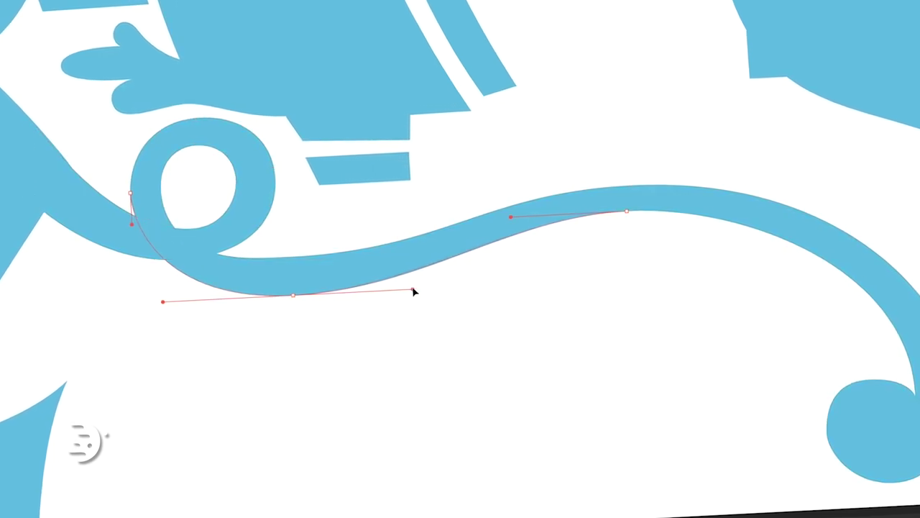
pyautogui.moveTo(845, 314); pyautogui.dragTo(836, 253)
pyautogui.click(770, 352)
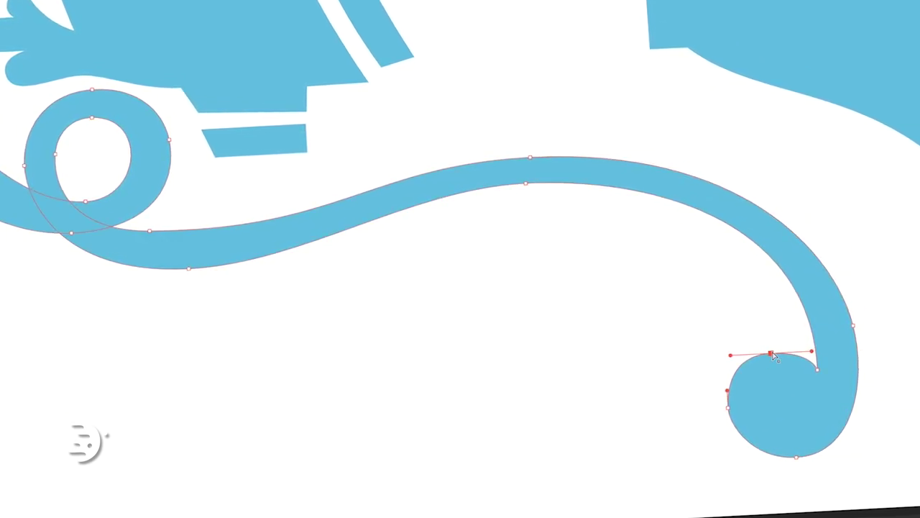
pyautogui.click(724, 412)
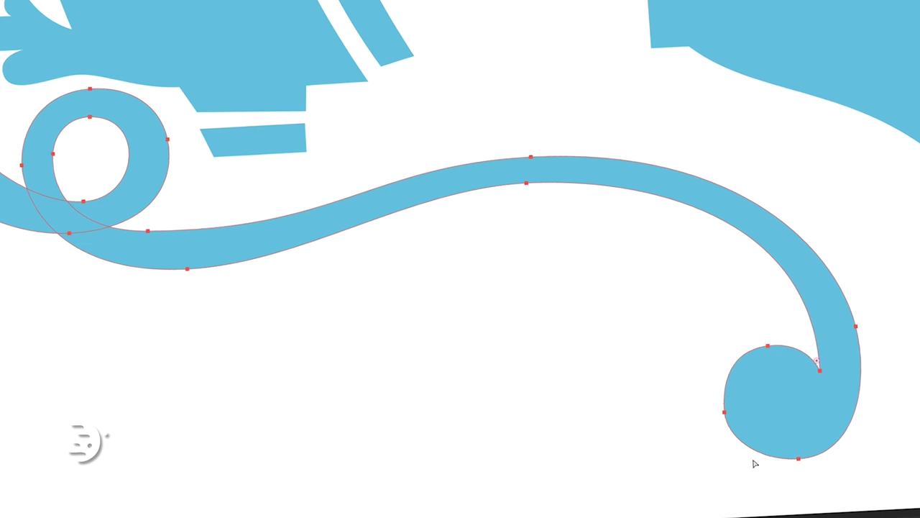
pyautogui.scroll(-3, 672, 335)
pyautogui.scroll(5, 412, 127)
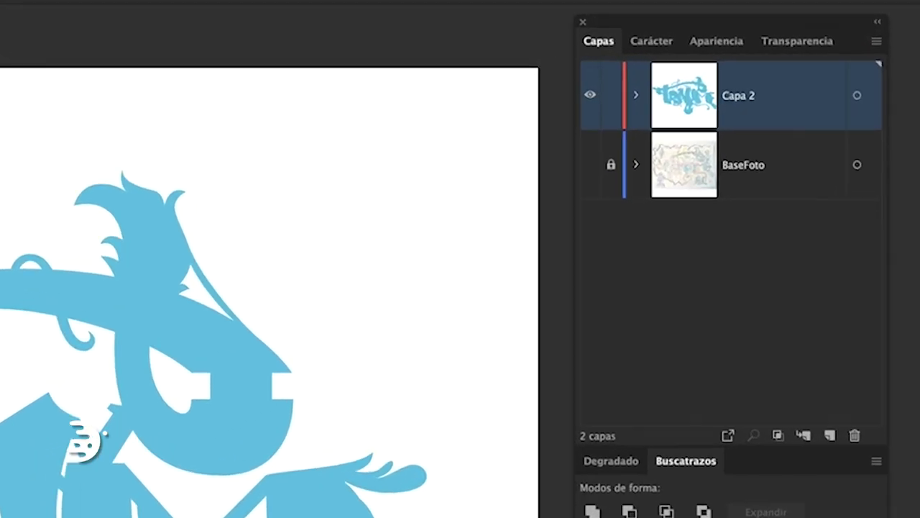
# - Duplicate the Capa 2 layer and rename the original COlor
pyautogui.moveTo(758, 105); pyautogui.dragTo(792, 238)
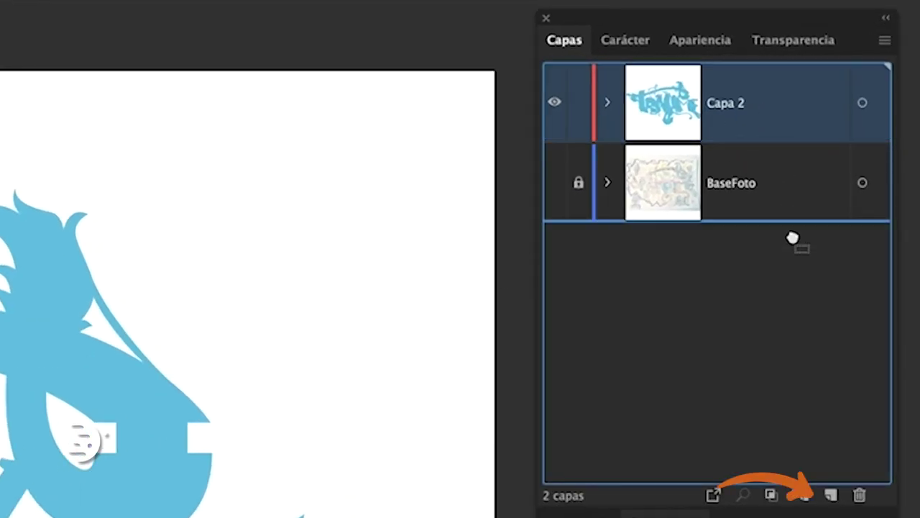
pyautogui.moveTo(828, 466); pyautogui.dragTo(832, 495)
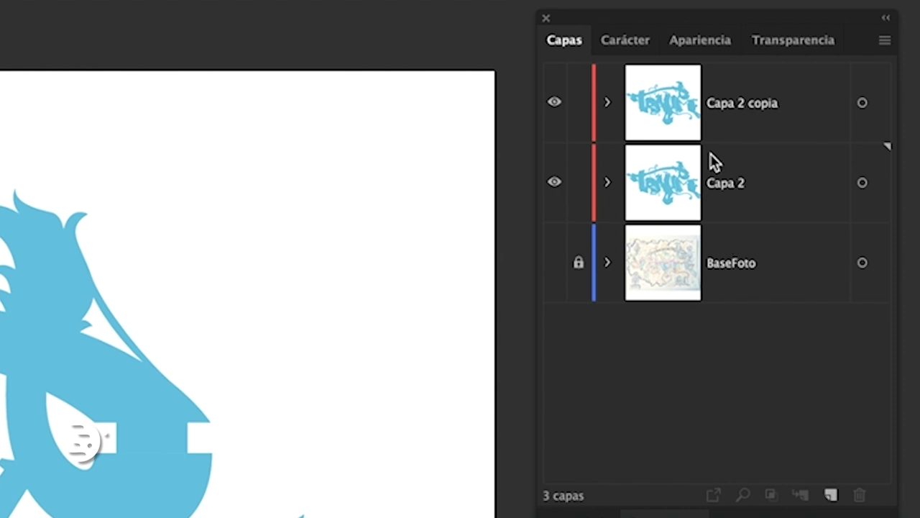
pyautogui.click(738, 115)
pyautogui.doubleClick(741, 188)
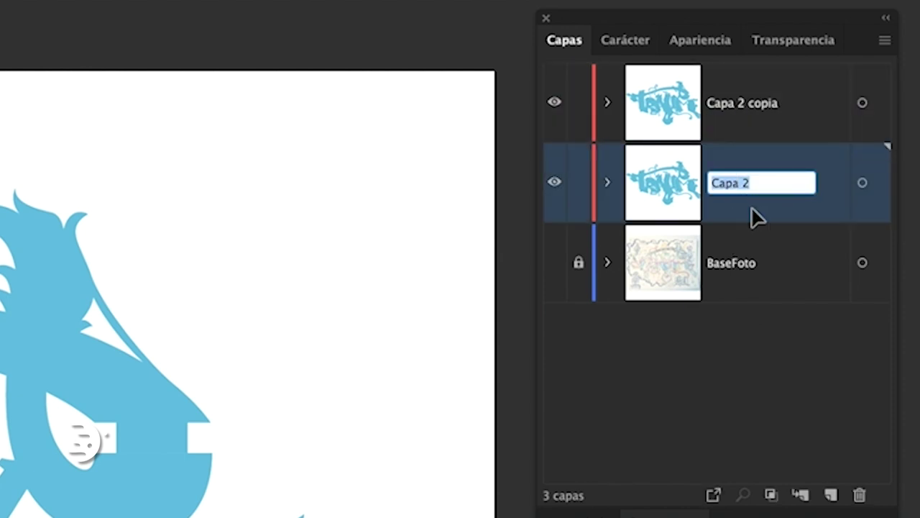
pyautogui.write('COlor')
pyautogui.press('Return')
# - Rename the copy Delineado and unite all its shapes into one silhouette
pyautogui.click(755, 106)
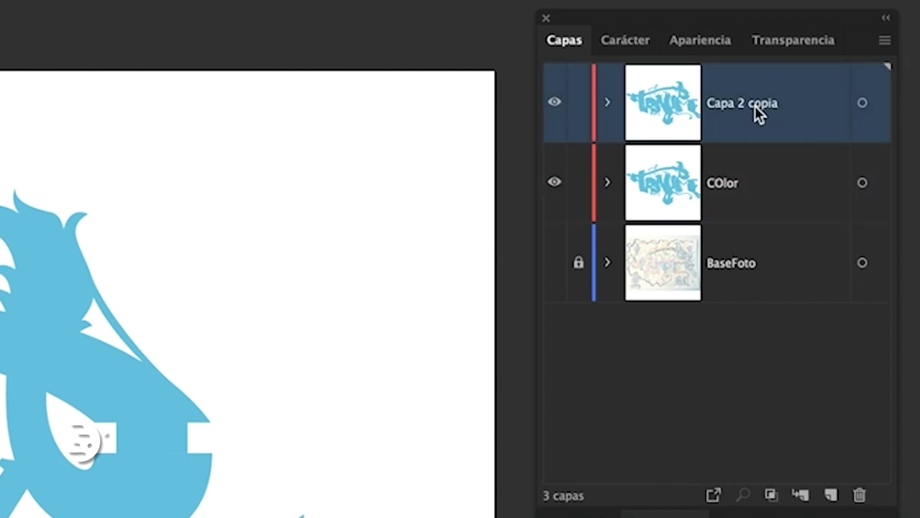
pyautogui.doubleClick(755, 105)
pyautogui.write('Delineado')
pyautogui.press('Return')
pyautogui.click(862, 103)
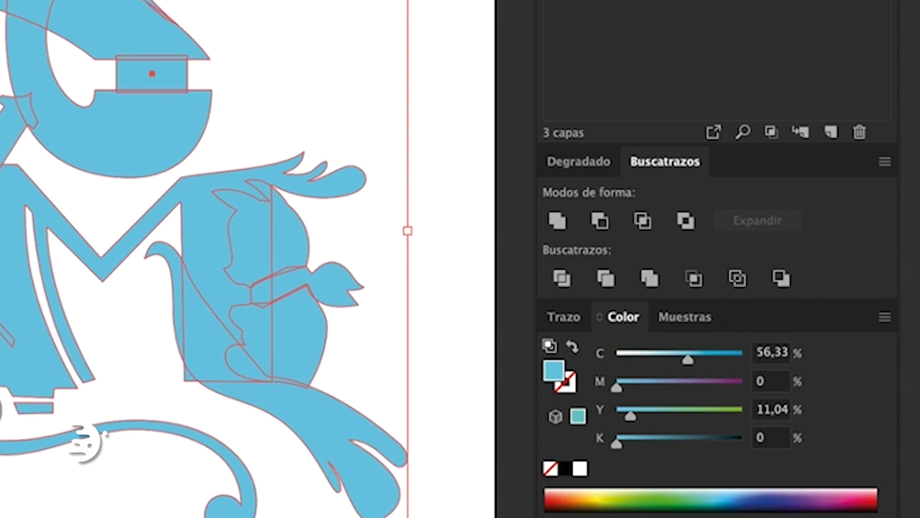
pyautogui.click(557, 220)
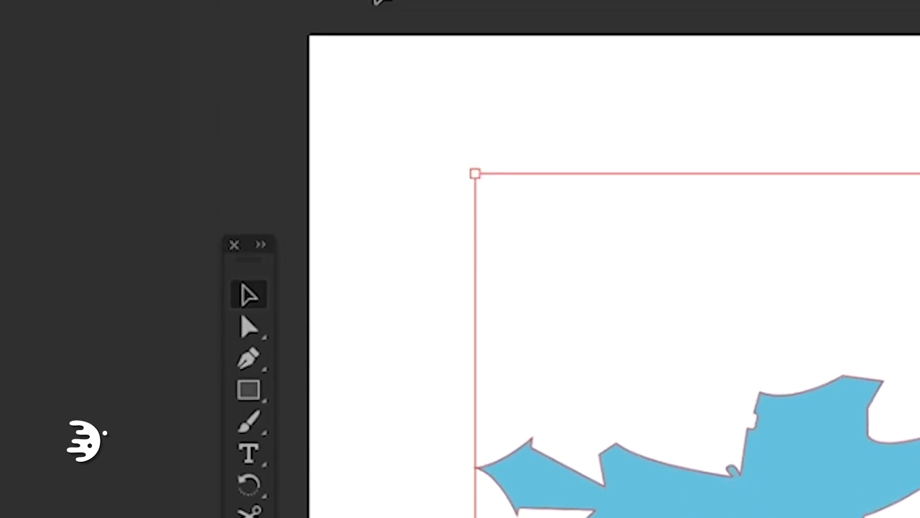
# - Set Delineado's stroke to black, hide the COlor layer and reveal BaseFoto
pyautogui.click(297, 65)
pyautogui.click(254, 110)
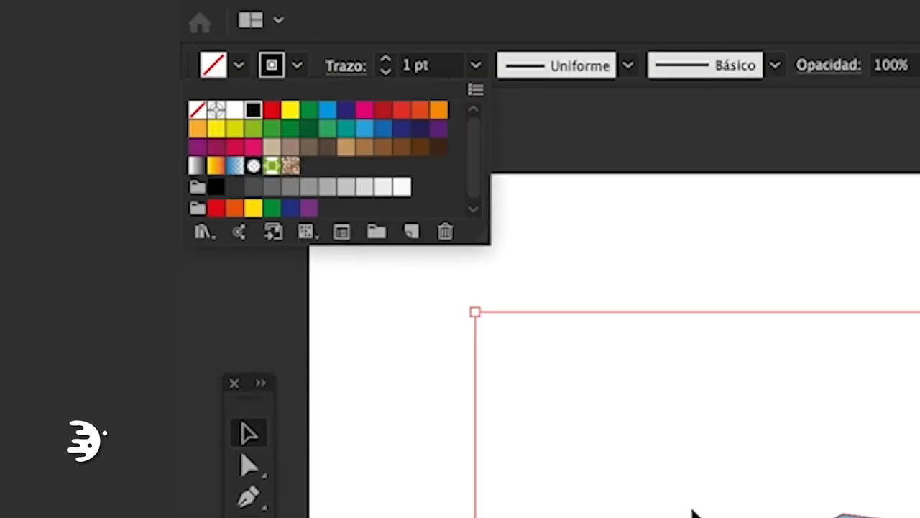
pyautogui.click(886, 402)
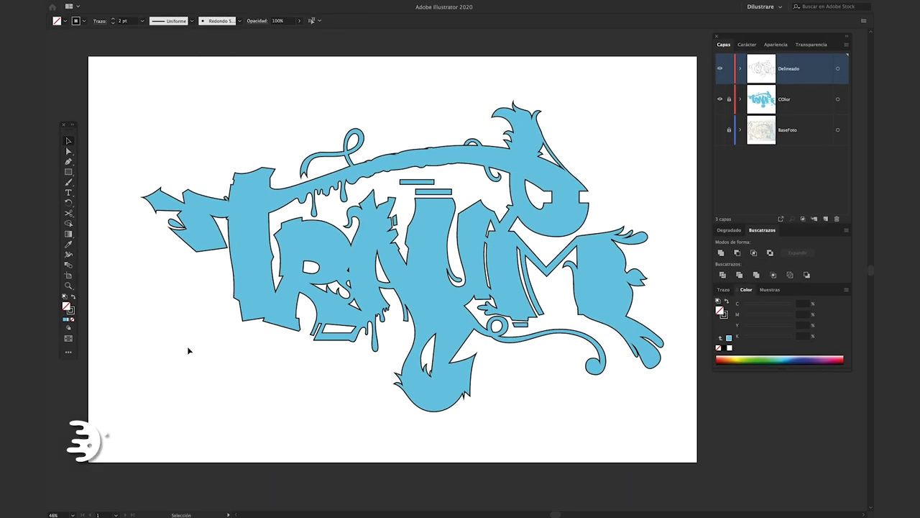
pyautogui.click(720, 100)
pyautogui.click(721, 130)
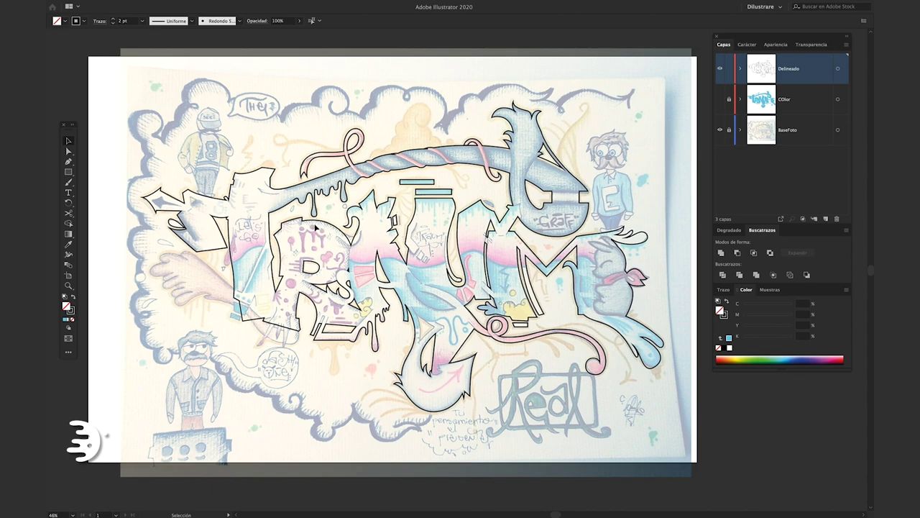
# - Restore the menus and toggle smart guides from the View menu
pyautogui.scroll(10, 314, 232)
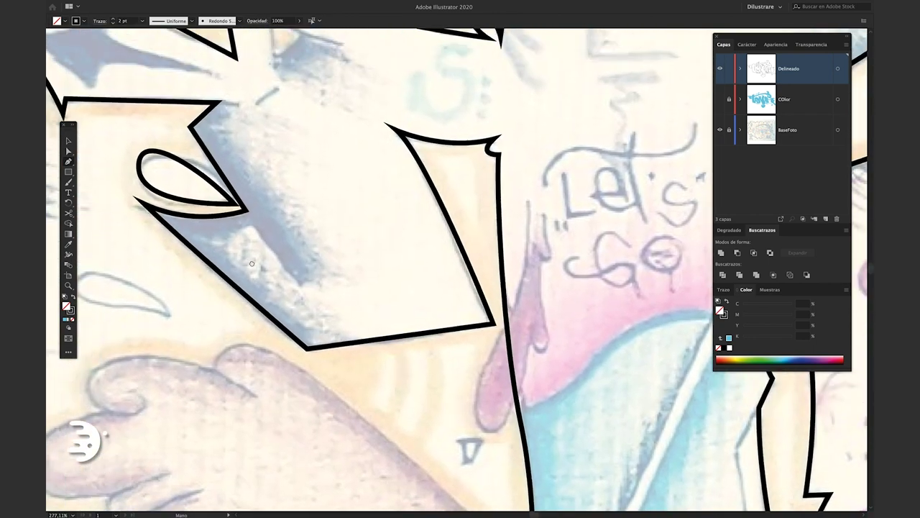
pyautogui.moveTo(252, 263); pyautogui.dragTo(261, 272)
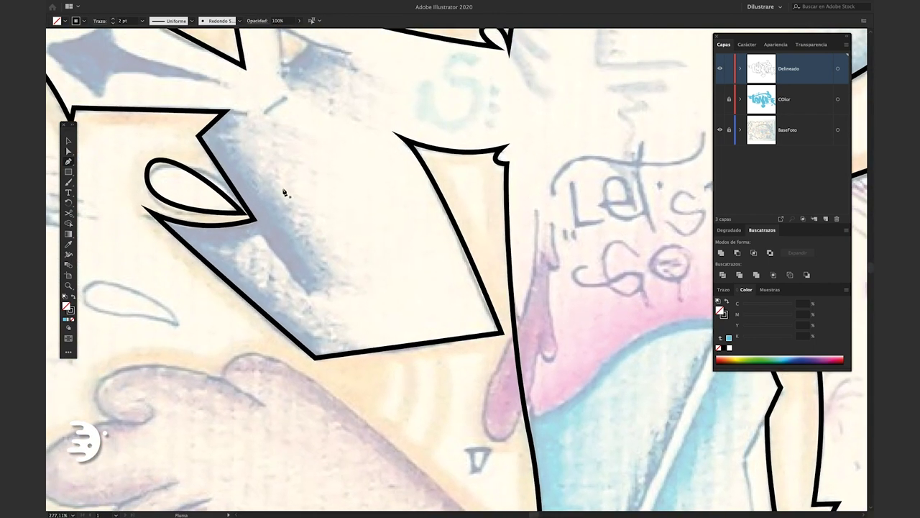
pyautogui.press('f')
pyautogui.click(286, 6)
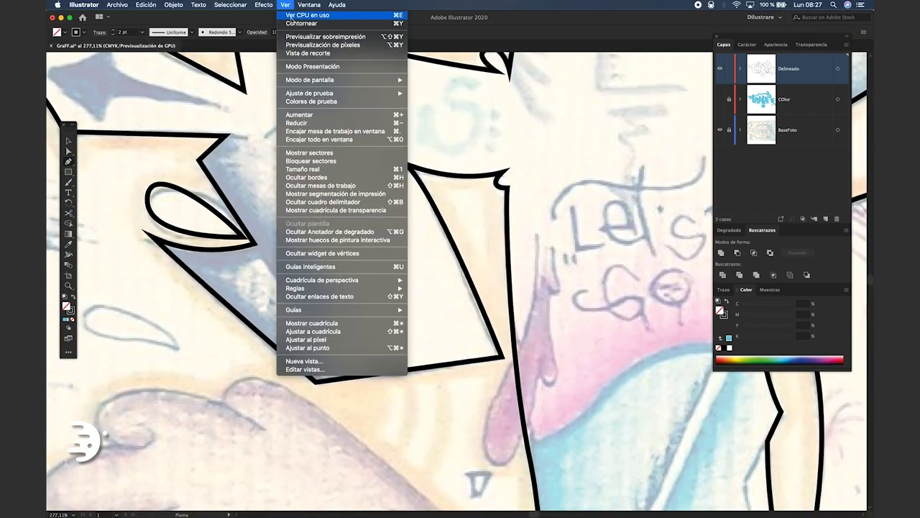
pyautogui.click(313, 267)
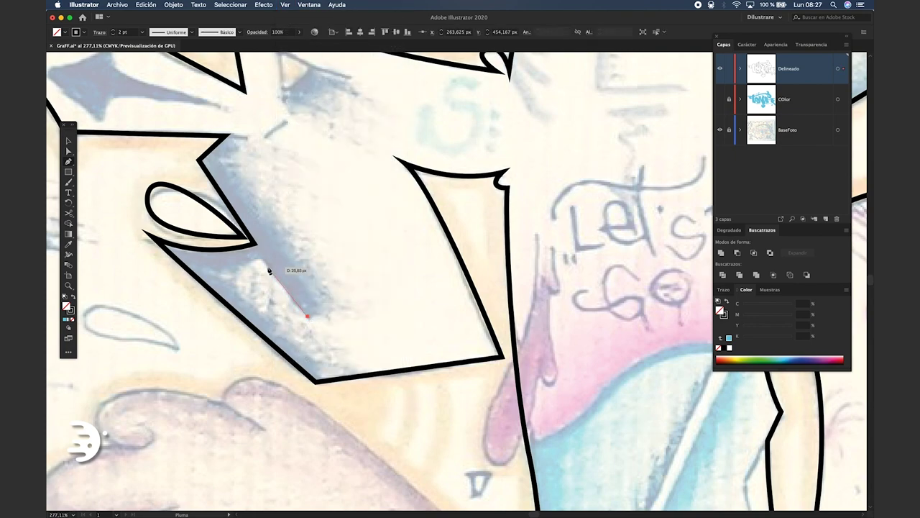
# - Finish the shading line, give it a tapered width profile, and show the Stroke panel
pyautogui.click(254, 244)
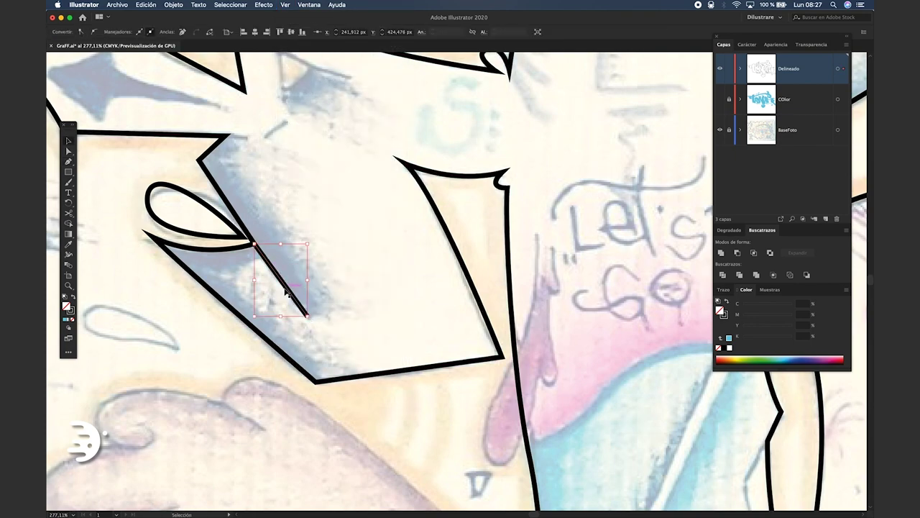
pyautogui.click(286, 290)
pyautogui.click(192, 33)
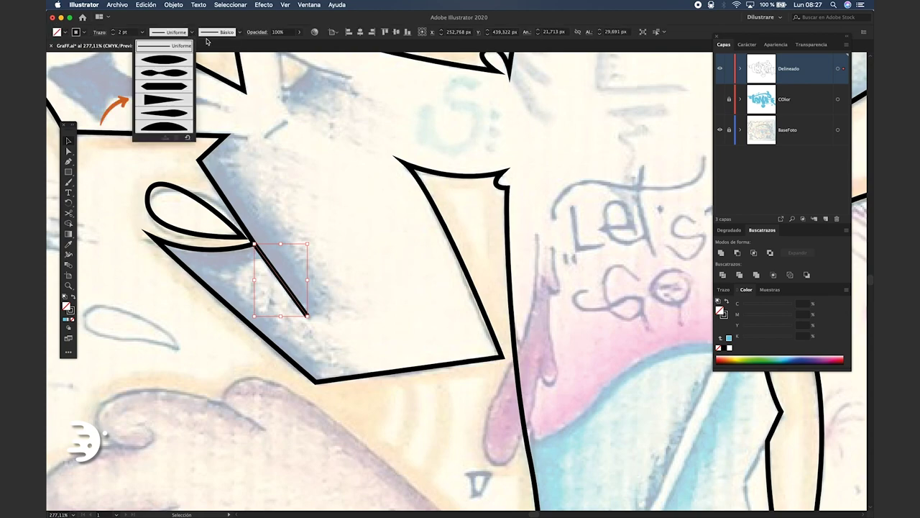
pyautogui.click(170, 100)
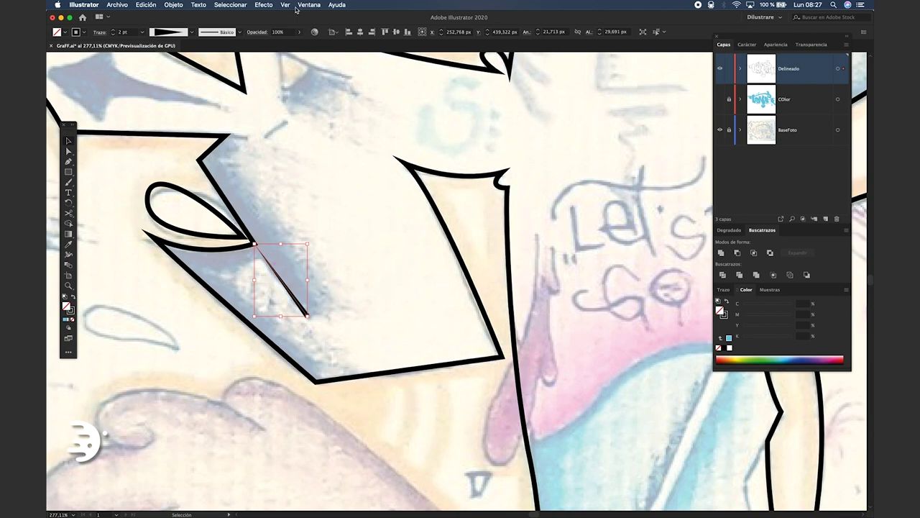
pyautogui.click(308, 6)
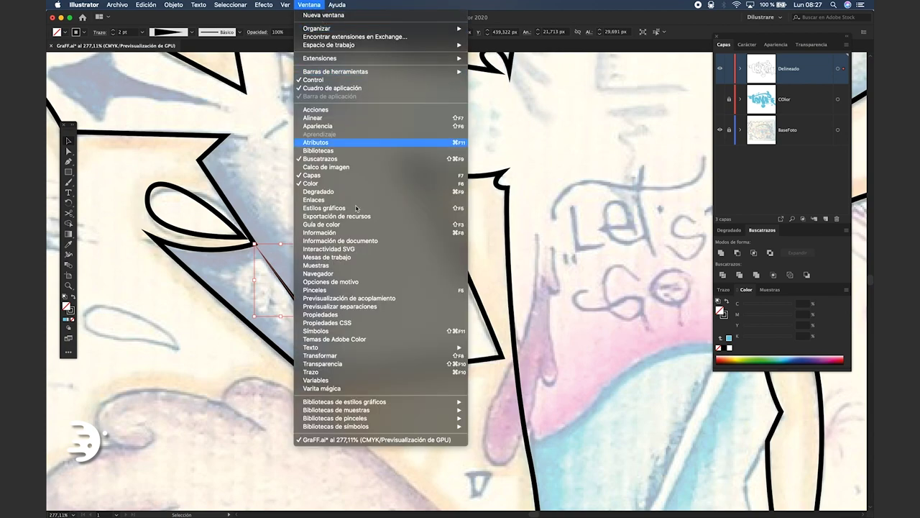
pyautogui.click(331, 372)
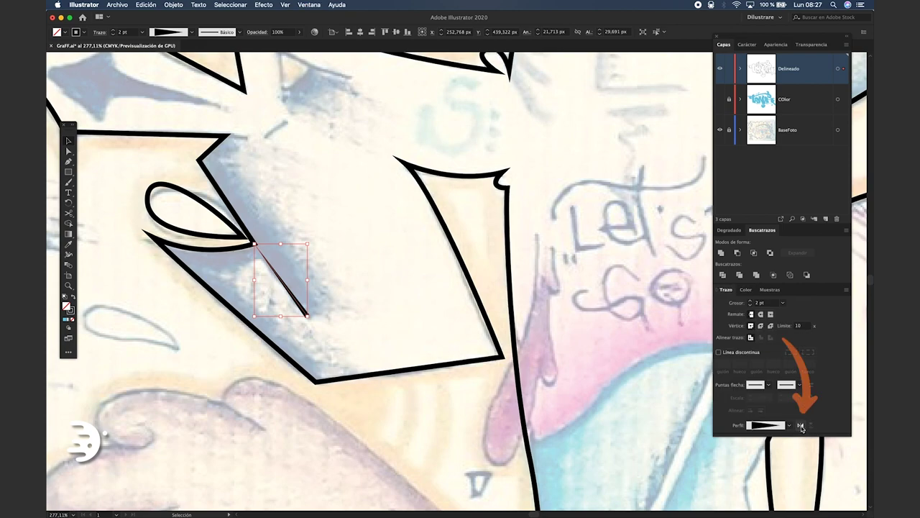
pyautogui.click(374, 308)
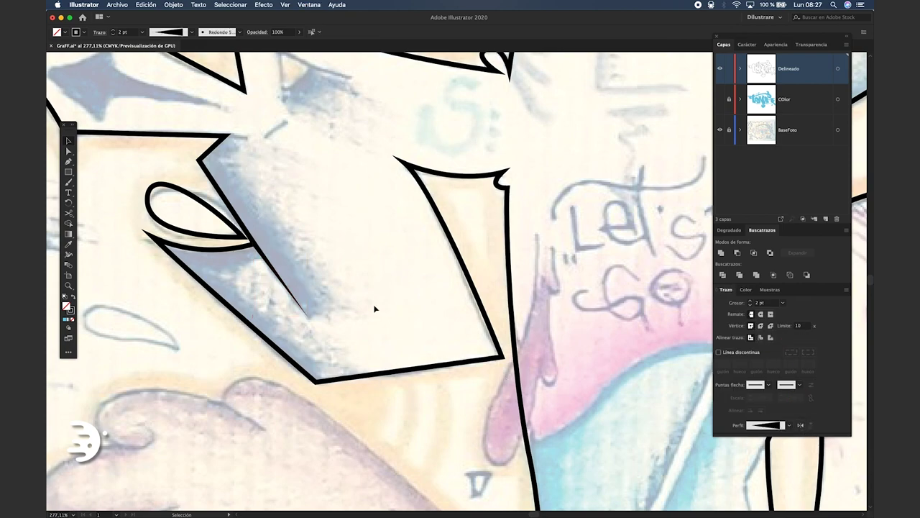
# - Draw a curved Pen detail stroke below the S
pyautogui.scroll(5, 381, 281)
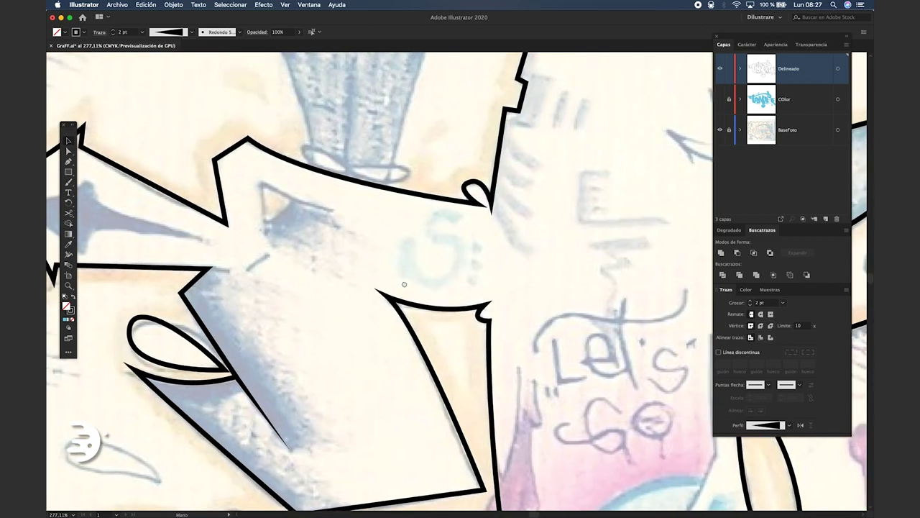
pyautogui.hscroll(8, 381, 281)
pyautogui.scroll(-5, 432, 288)
pyautogui.hscroll(2, 431, 288)
pyautogui.scroll(-4, 432, 288)
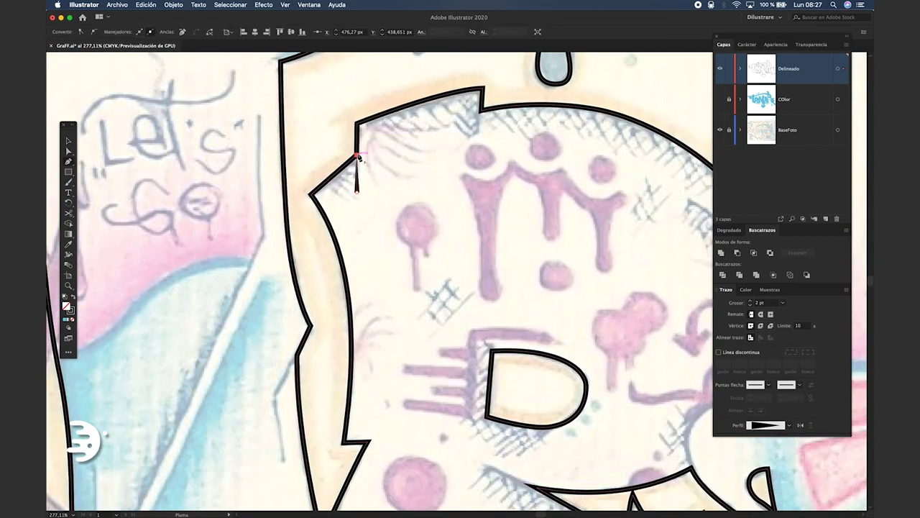
pyautogui.press('p')
pyautogui.press('Tab')
pyautogui.press('Tab')
pyautogui.press('Tab')
pyautogui.scroll(-4, 409, 260)
pyautogui.hscroll(6, 409, 259)
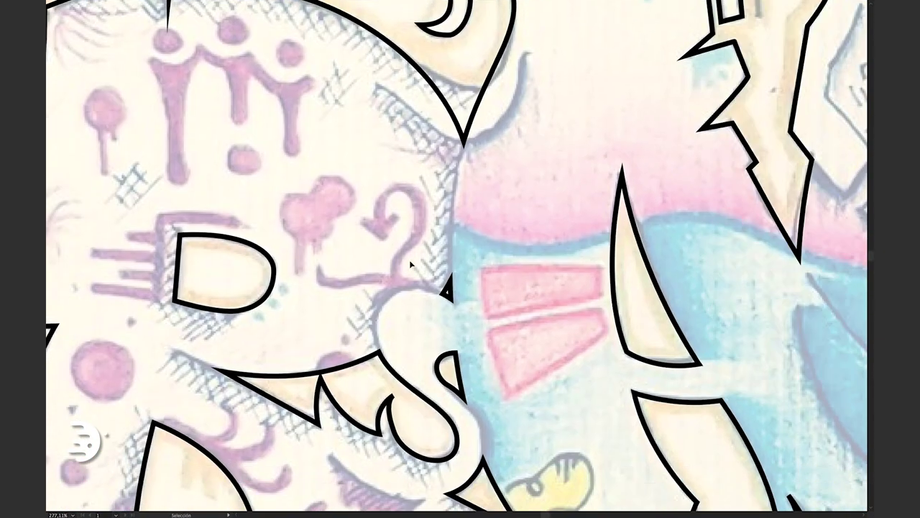
pyautogui.press('Tab')
pyautogui.scroll(-3, 656, 360)
pyautogui.hscroll(2, 656, 359)
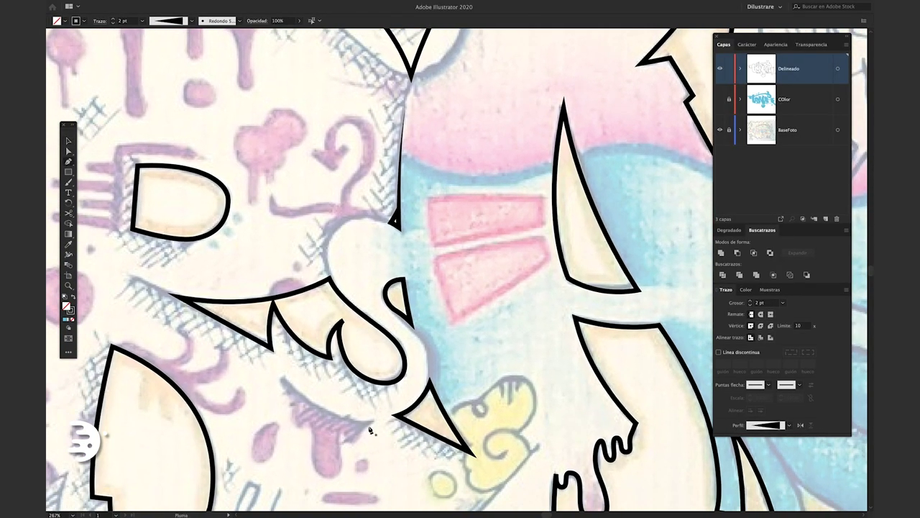
pyautogui.moveTo(280, 378); pyautogui.dragTo(372, 421)
pyautogui.scroll(-2, 307, 379)
# - Select the curve beside the S
pyautogui.press('a')
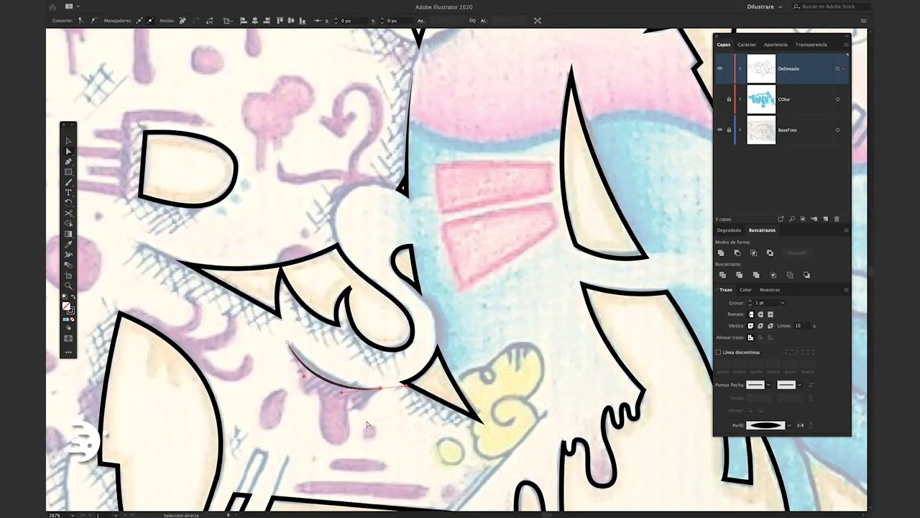
pyautogui.hscroll(2, 367, 424)
pyautogui.press('v')
pyautogui.click(402, 324)
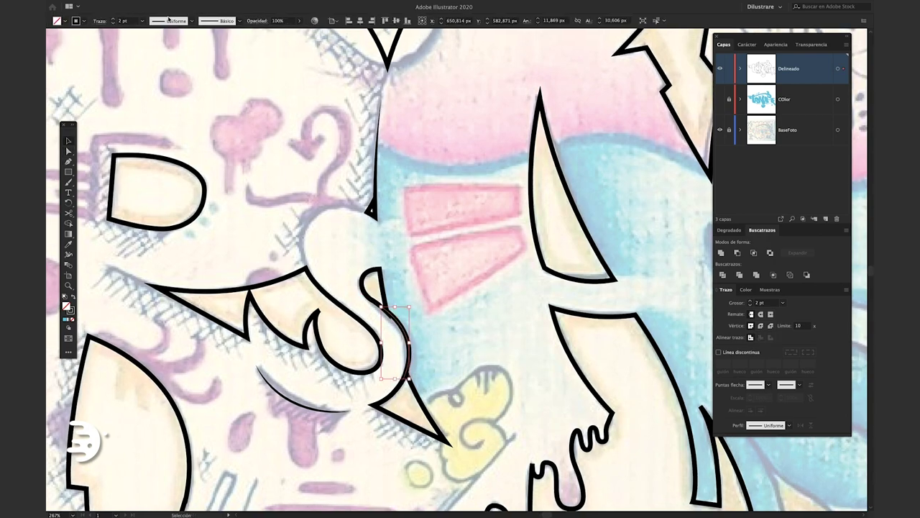
pyautogui.scroll(5, 444, 173)
pyautogui.hscroll(2, 444, 172)
# - Draw a long curved detail stroke through the blue shape and give it a tapered width
pyautogui.press('p')
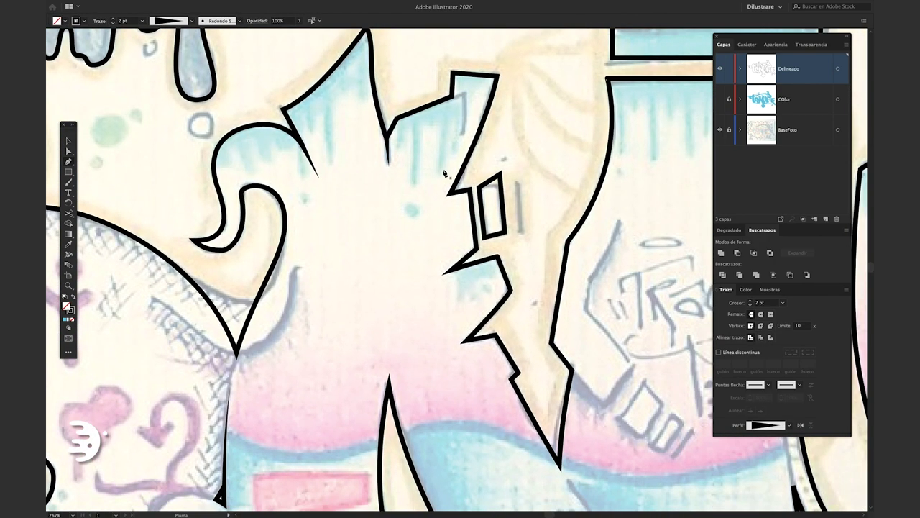
pyautogui.scroll(-3, 445, 173)
pyautogui.hscroll(2, 444, 172)
pyautogui.scroll(1, 292, 206)
pyautogui.click(286, 223)
pyautogui.moveTo(577, 415); pyautogui.dragTo(619, 396)
pyautogui.press('v')
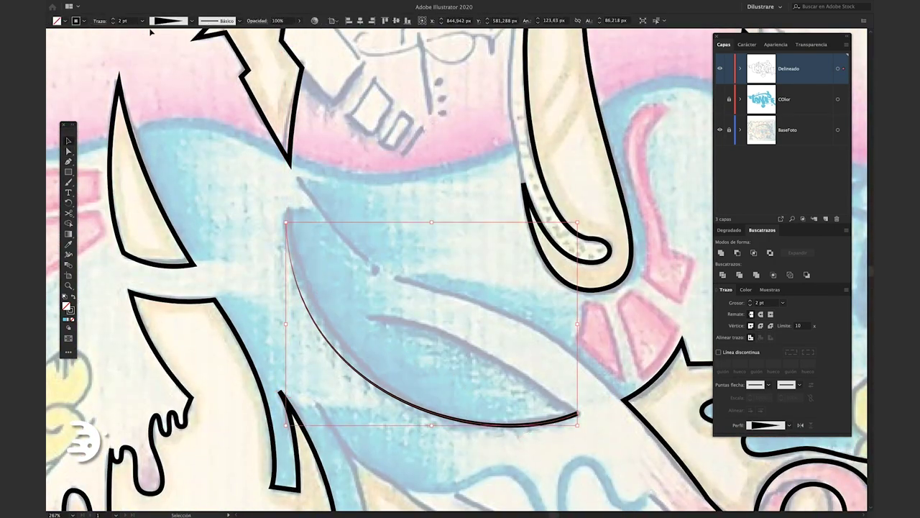
pyautogui.click(720, 98)
# - Temporarily show the blue fill layer to check the curve's placement, then hide it
pyautogui.scroll(-2, 432, 324)
pyautogui.click(192, 20)
pyautogui.click(169, 79)
pyautogui.press('a')
pyautogui.hscroll(-2, 432, 287)
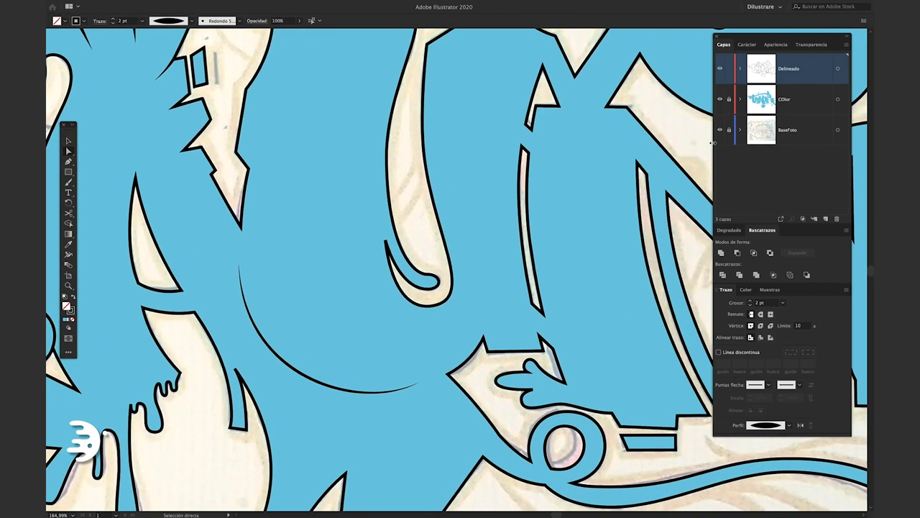
pyautogui.click(720, 99)
pyautogui.scroll(3, 461, 288)
# - Add a small tapered-brush zig-zag and a thin tapered stroke along the letter edge
pyautogui.click(208, 291)
pyautogui.click(273, 315)
pyautogui.click(302, 256)
pyautogui.click(310, 321)
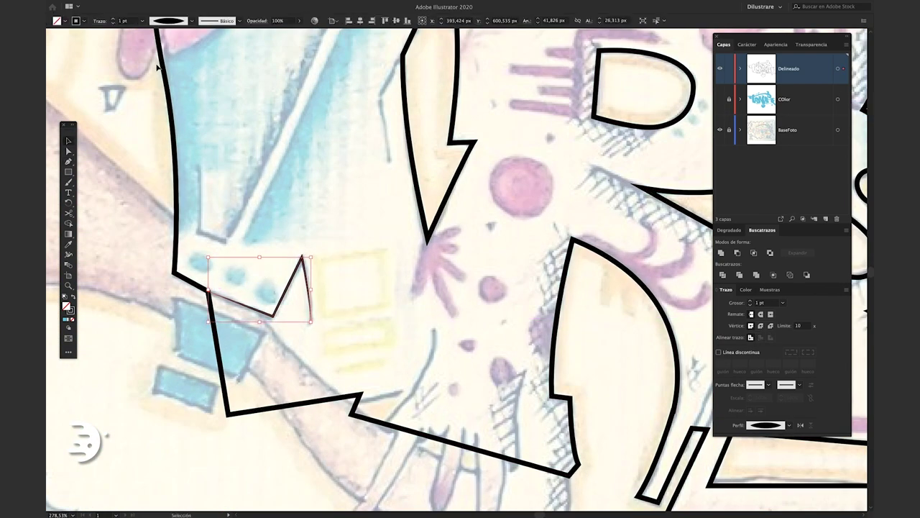
pyautogui.press('b')
pyautogui.scroll(5, 386, 254)
pyautogui.moveTo(406, 267); pyautogui.dragTo(417, 332)
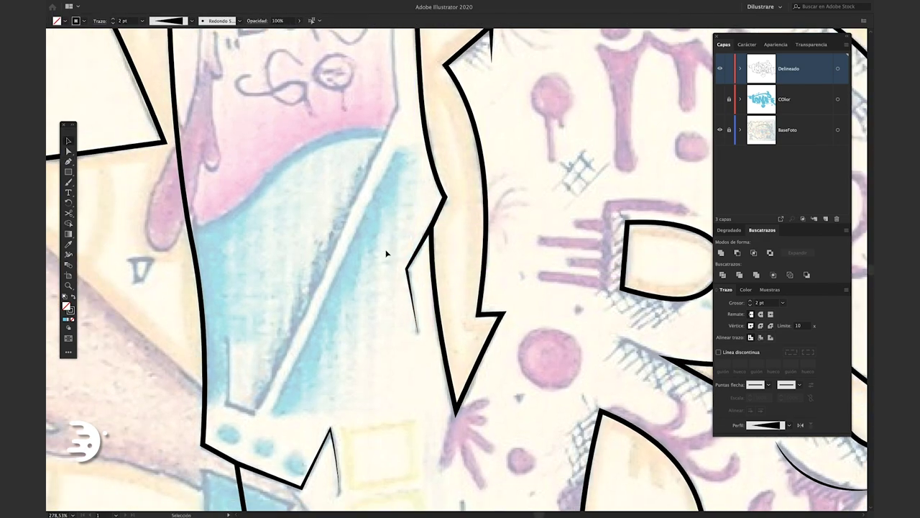
pyautogui.scroll(-2, 386, 254)
# - Draw a Pen line along the white diagonal band
pyautogui.press('p')
pyautogui.click(266, 430)
pyautogui.click(290, 433)
pyautogui.click(400, 94)
pyautogui.click(401, 435)
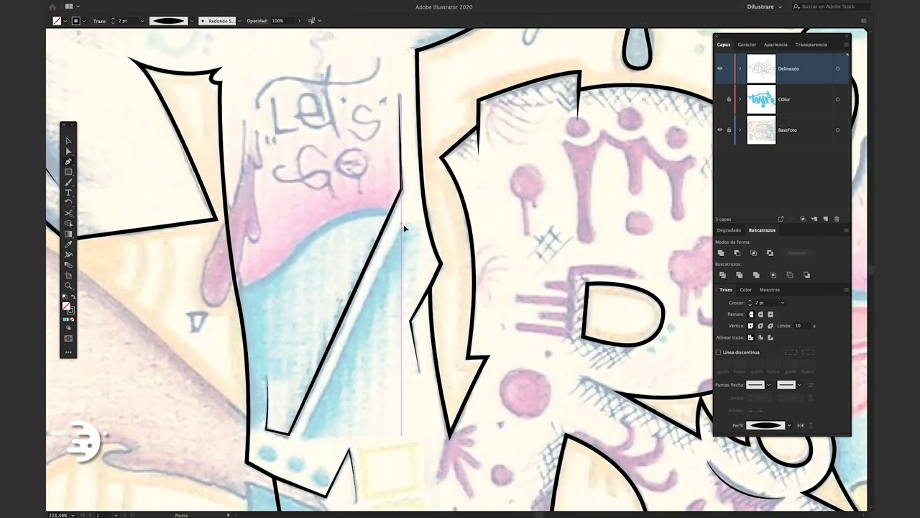
pyautogui.scroll(-3, 404, 228)
pyautogui.scroll(-2, 404, 228)
pyautogui.scroll(4, 432, 287)
# - Draw a curve around the blob above the S, ending at the tip beside it
pyautogui.click(440, 249)
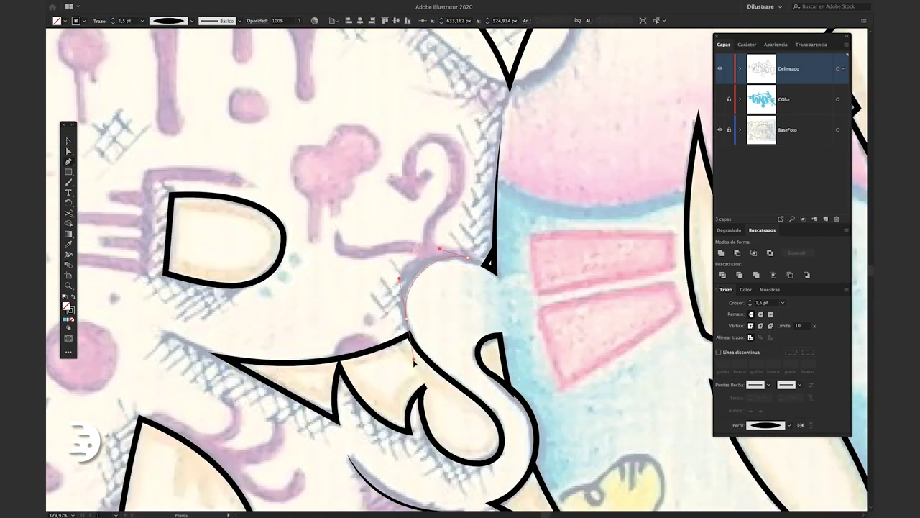
pyautogui.scroll(-3, 415, 363)
pyautogui.scroll(5, 414, 363)
pyautogui.moveTo(392, 218); pyautogui.dragTo(432, 251)
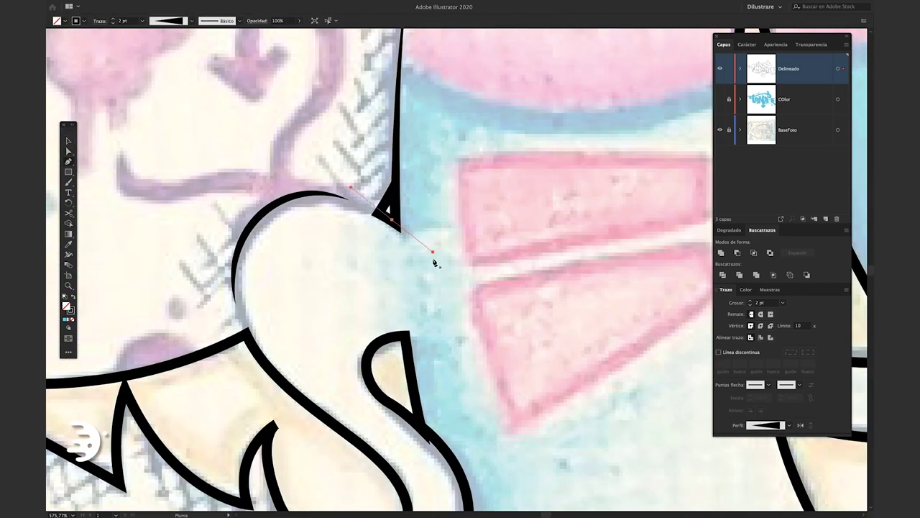
pyautogui.moveTo(468, 309)
pyautogui.mouseDown()
pyautogui.moveTo(471, 316)
pyautogui.moveTo(445, 277)
pyautogui.mouseUp()
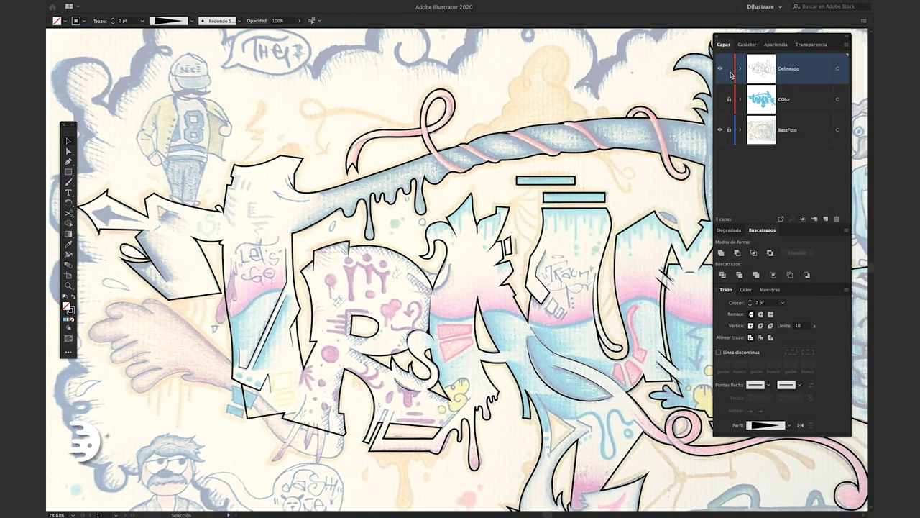
# - Stretch the blue swoosh wider and paste a copy in place on the Delineado layer
pyautogui.click(720, 100)
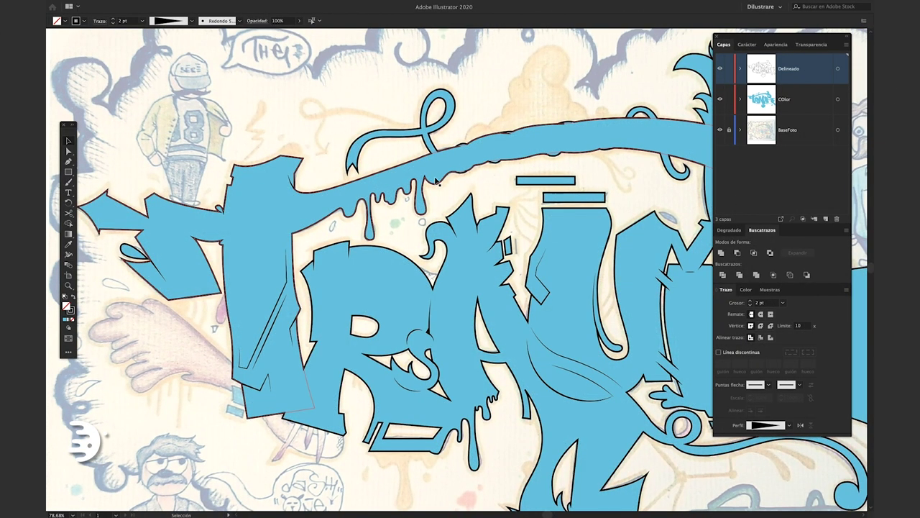
pyautogui.click(442, 165)
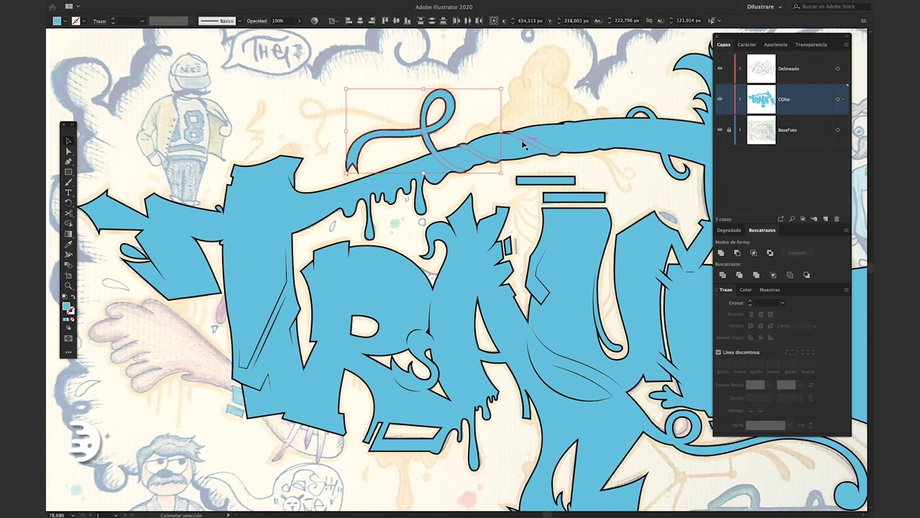
pyautogui.moveTo(561, 131); pyautogui.dragTo(615, 131)
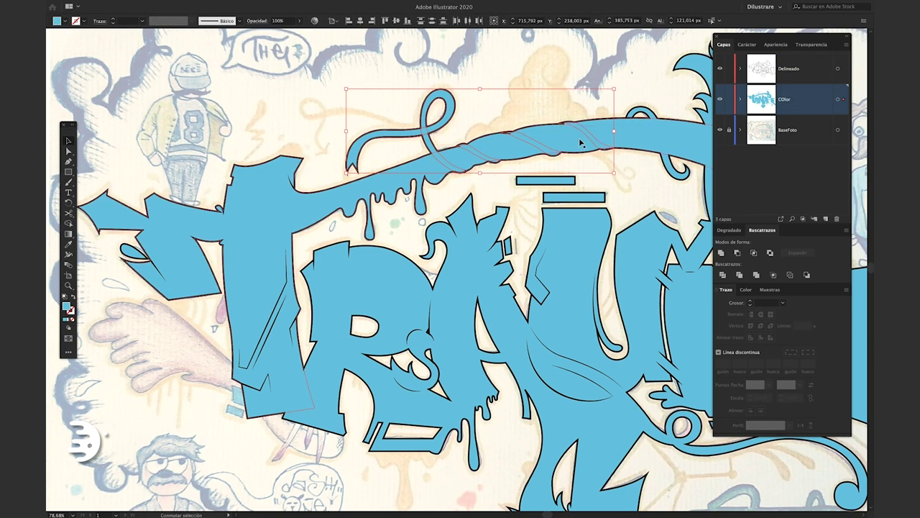
pyautogui.hotkey('ctrl', 'c')
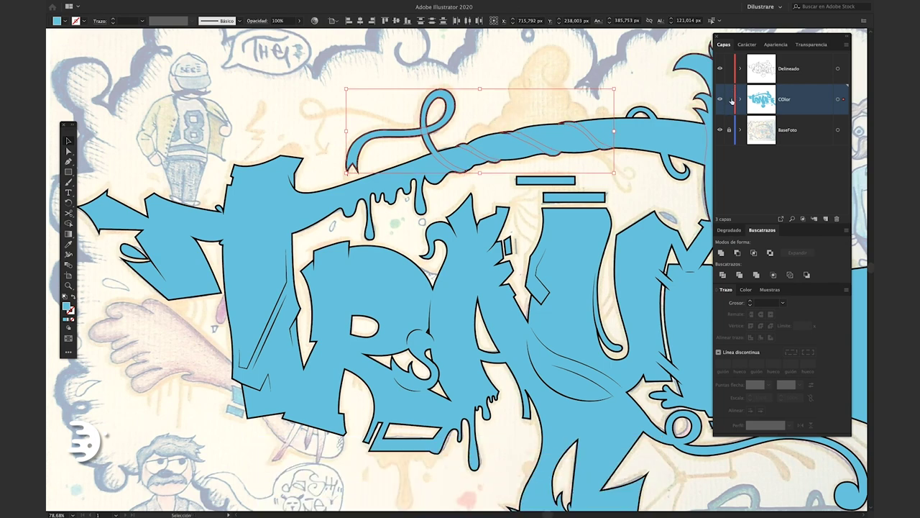
pyautogui.click(730, 99)
pyautogui.click(789, 69)
pyautogui.hotkey('ctrl', 'shift', 'v')
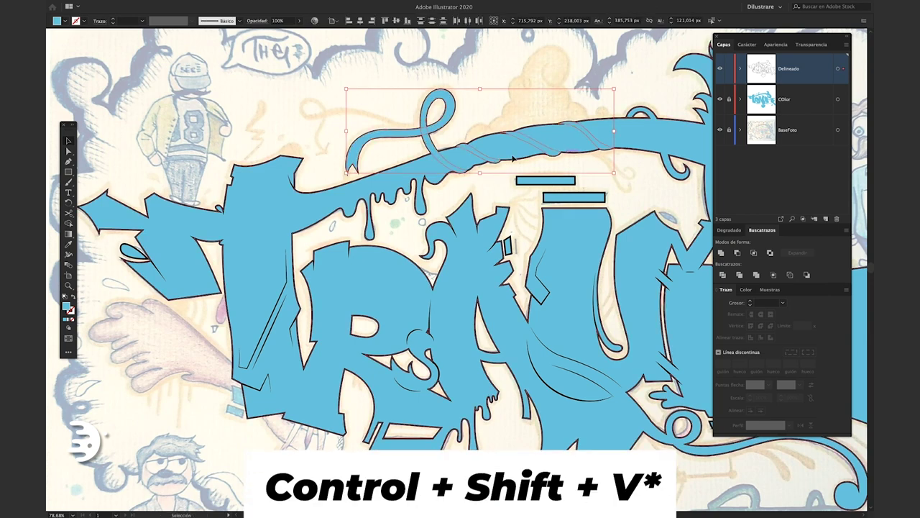
# - Set the swoosh copy to no fill with a black stroke
pyautogui.click(67, 21)
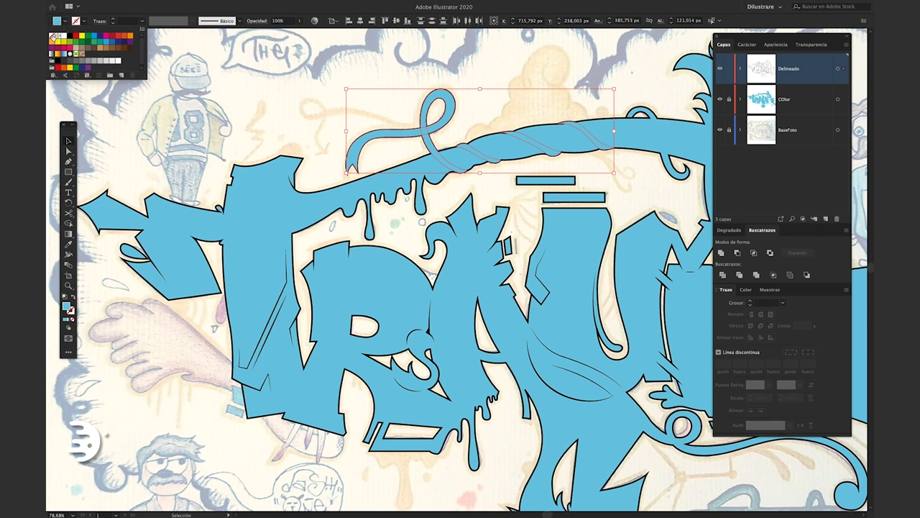
pyautogui.click(53, 36)
pyautogui.click(71, 36)
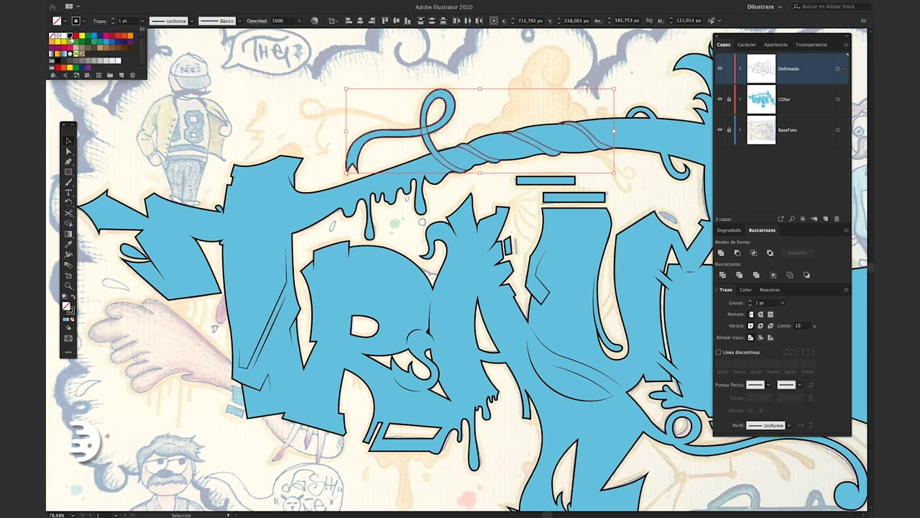
pyautogui.click(112, 22)
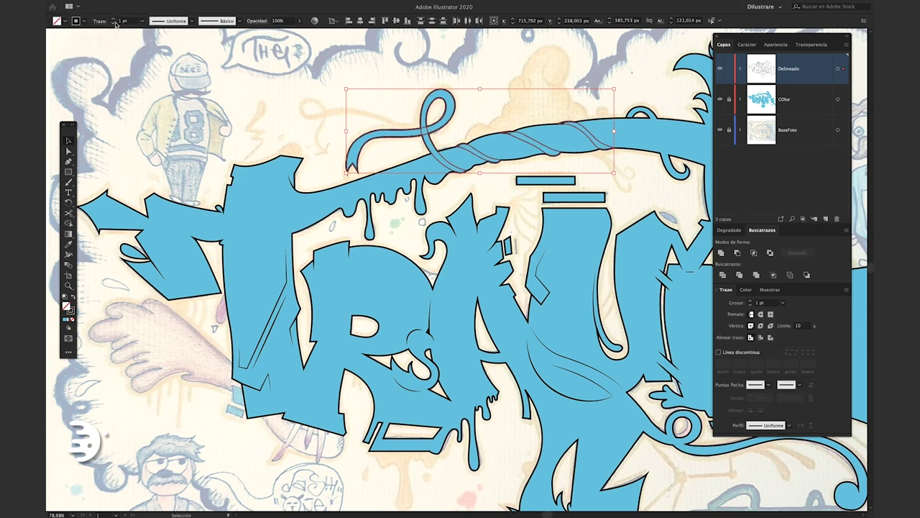
pyautogui.click(197, 105)
# - Check the curled top-right letter, tail and cat head fill and outline paths
pyautogui.moveTo(573, 161)
pyautogui.mouseDown()
pyautogui.moveTo(511, 181)
pyautogui.moveTo(351, 193)
pyautogui.mouseUp()
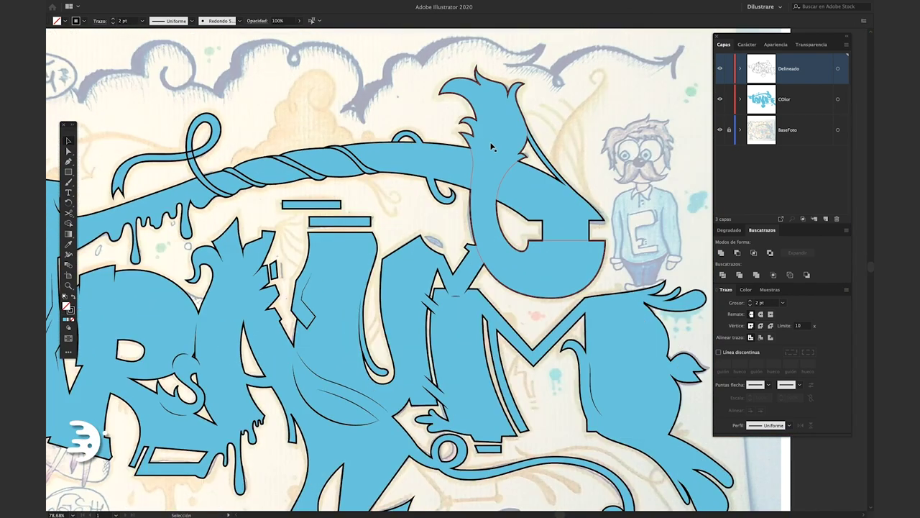
pyautogui.click(492, 147)
pyautogui.click(750, 80)
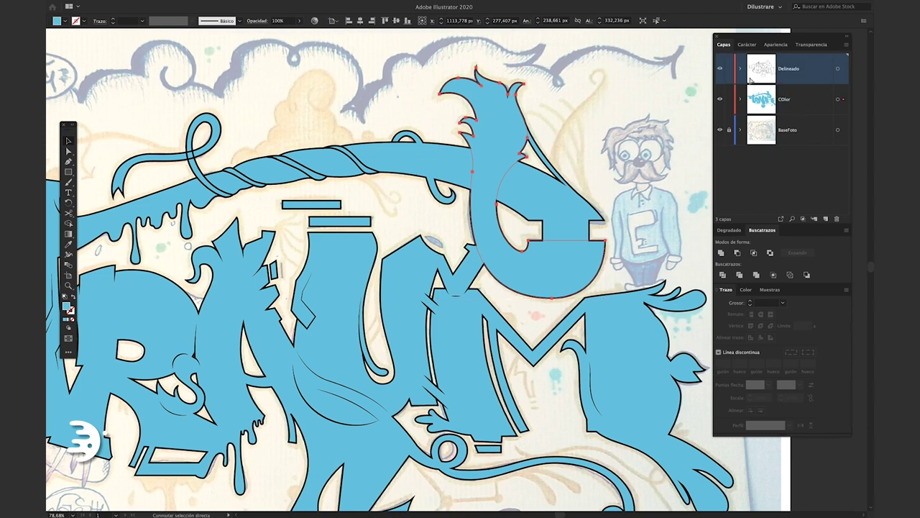
pyautogui.click(838, 68)
pyautogui.click(65, 20)
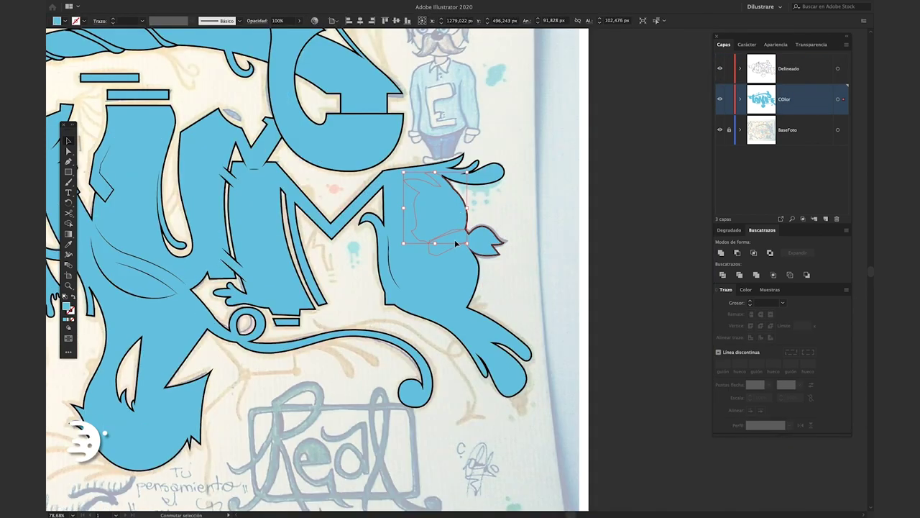
pyautogui.click(453, 237)
pyautogui.click(76, 20)
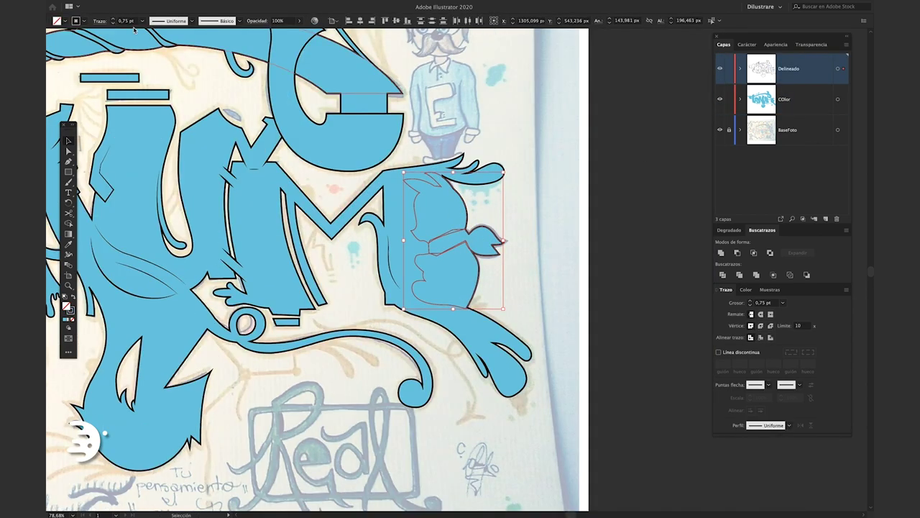
pyautogui.click(435, 216)
# - Select the cat's collar outline and fill, lock the COlor layer, and pick the collar points
pyautogui.scroll(5, 436, 242)
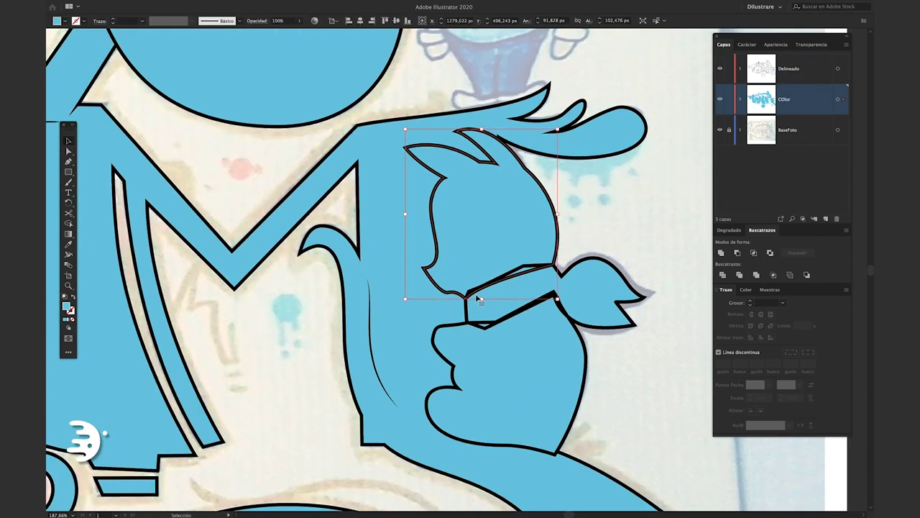
pyautogui.scroll(2, 479, 299)
pyautogui.press('a')
pyautogui.click(536, 320)
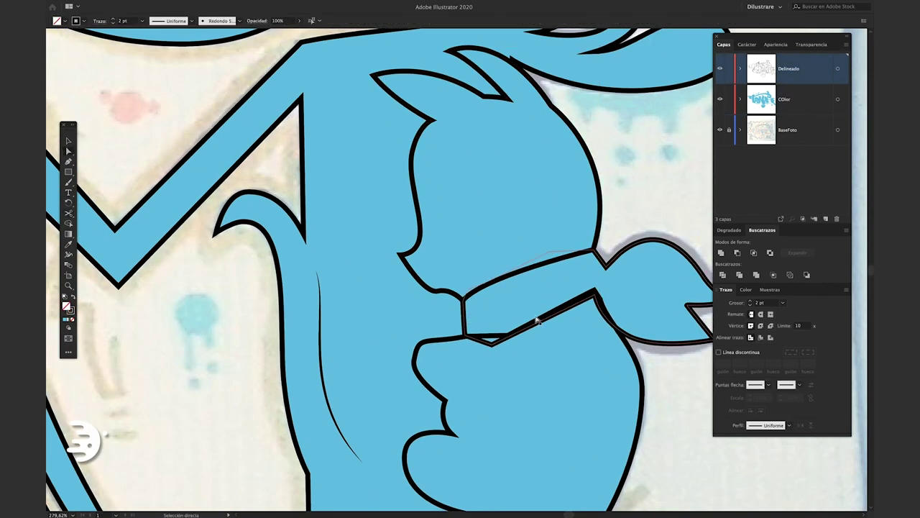
pyautogui.click(549, 408)
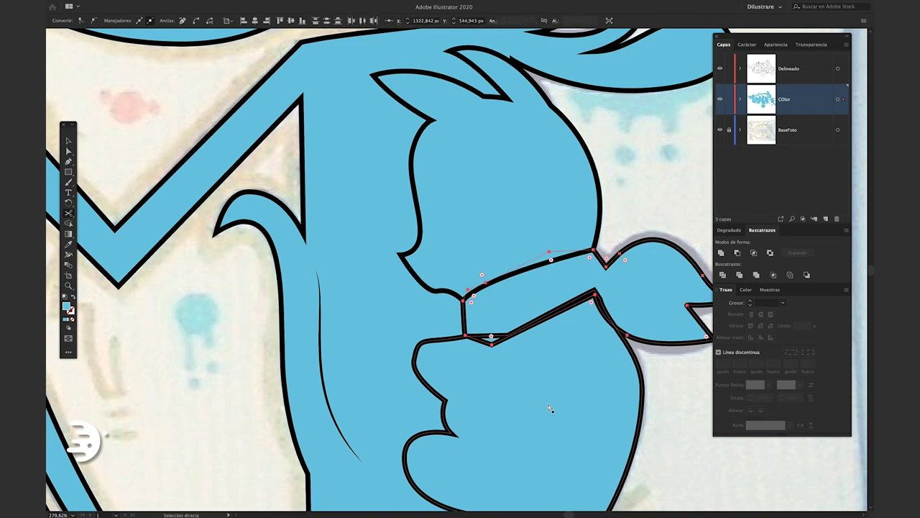
pyautogui.click(729, 99)
pyautogui.click(571, 311)
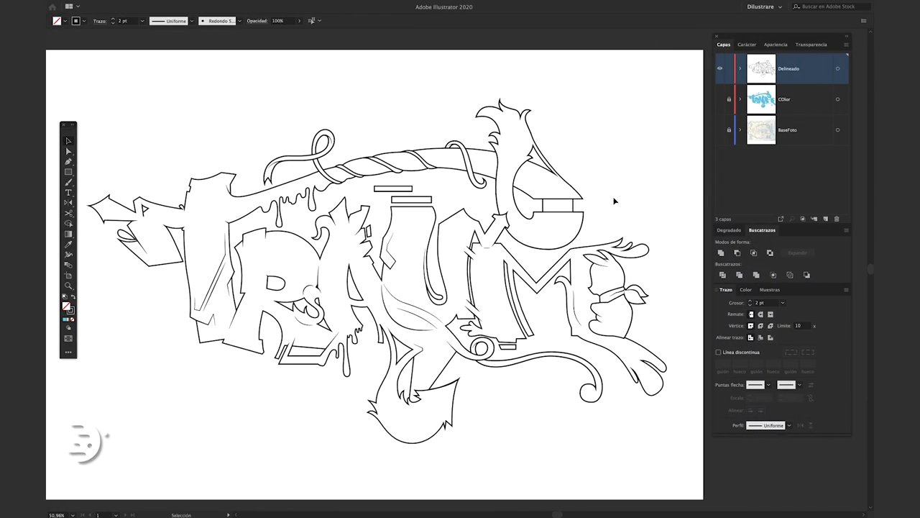
# - Draw a thin Pencil spike along a TRAUM outline and zoom around to inspect it
pyautogui.press('n')
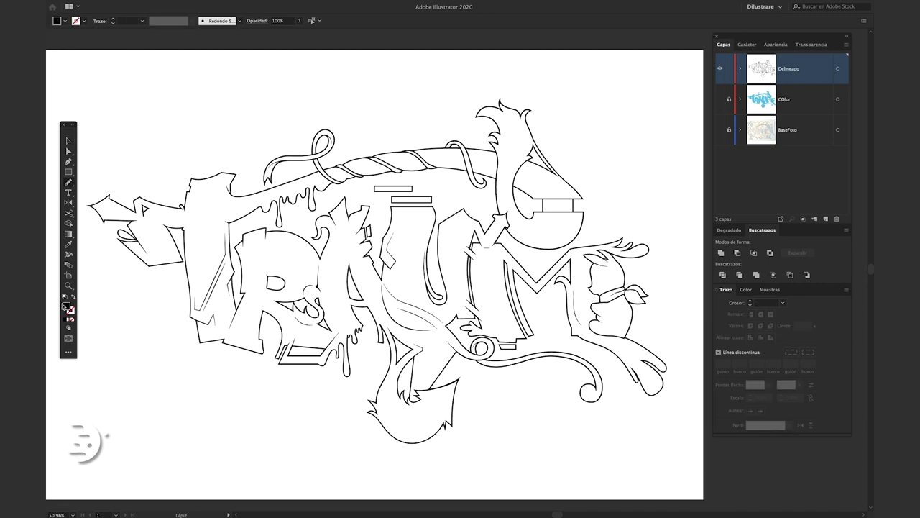
pyautogui.scroll(10, 199, 243)
pyautogui.scroll(-2, 346, 216)
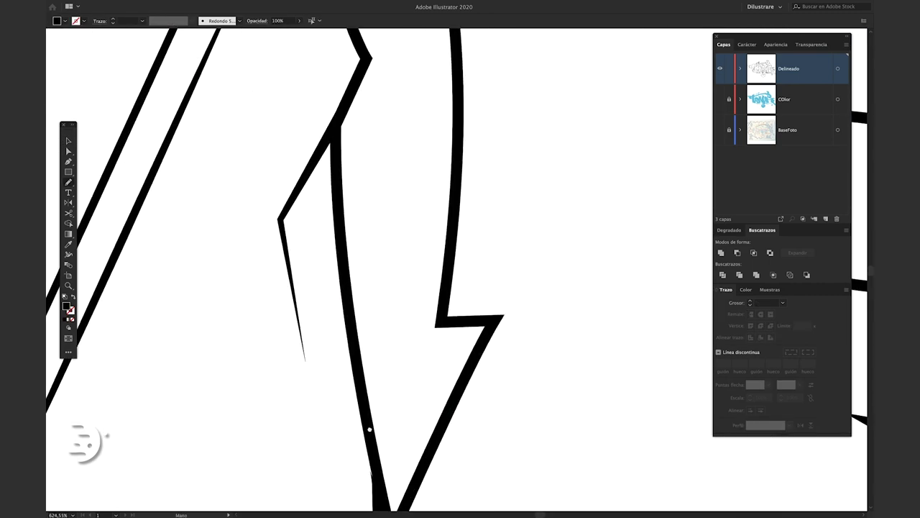
pyautogui.moveTo(471, 305); pyautogui.dragTo(500, 353)
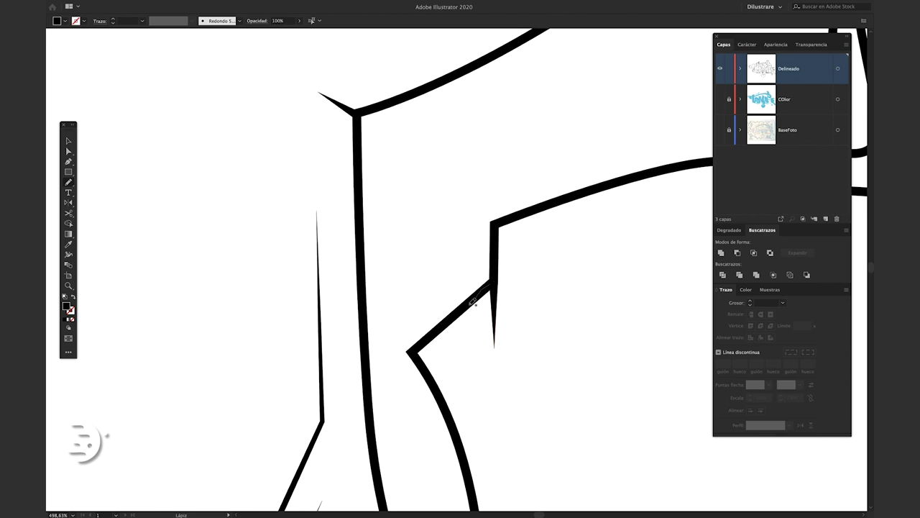
pyautogui.scroll(-2, 473, 302)
pyautogui.scroll(-3, 482, 242)
pyautogui.scroll(-2, 423, 323)
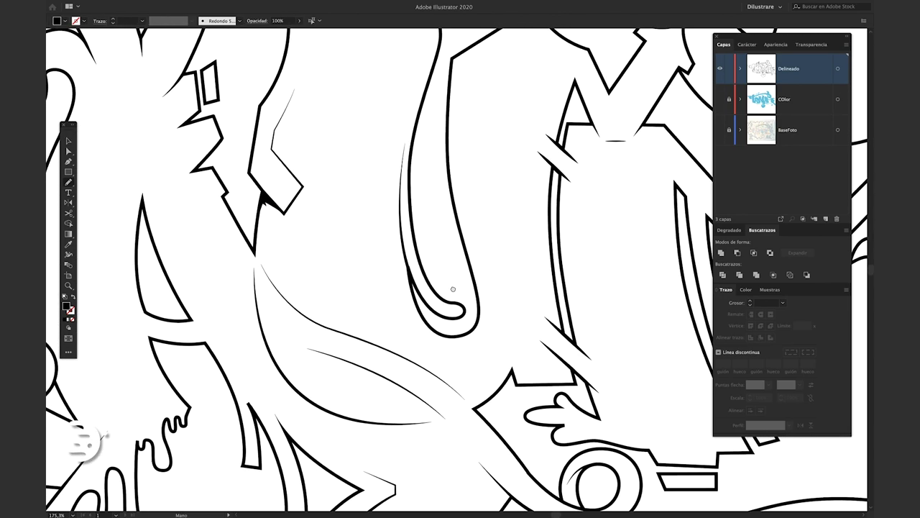
pyautogui.scroll(5, 464, 300)
pyautogui.scroll(3, 468, 325)
pyautogui.scroll(3, 446, 209)
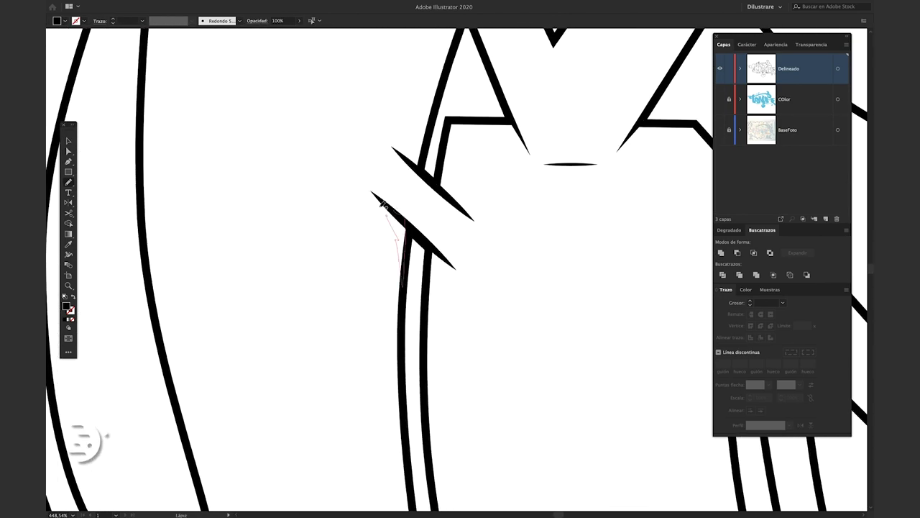
pyautogui.scroll(3, 432, 238)
pyautogui.scroll(-4, 409, 314)
pyautogui.scroll(-2, 431, 252)
pyautogui.scroll(4, 468, 231)
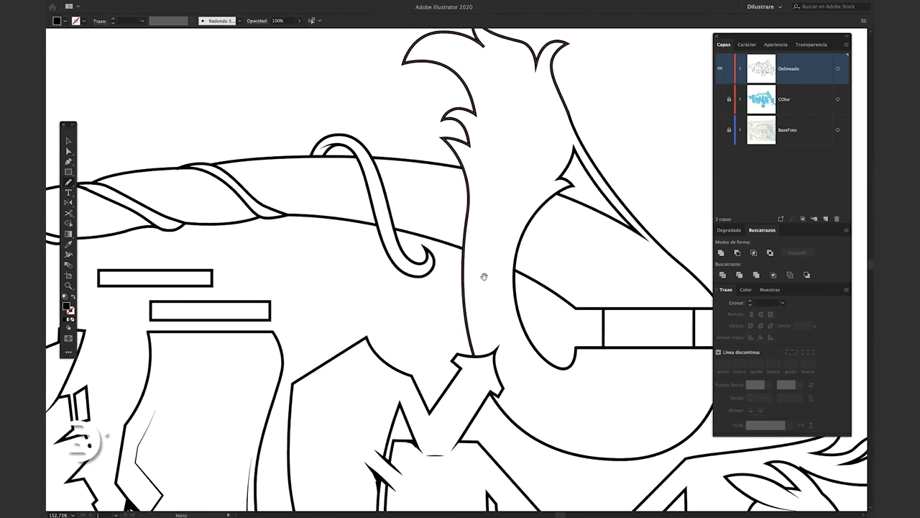
pyautogui.scroll(3, 467, 237)
pyautogui.scroll(-2, 403, 201)
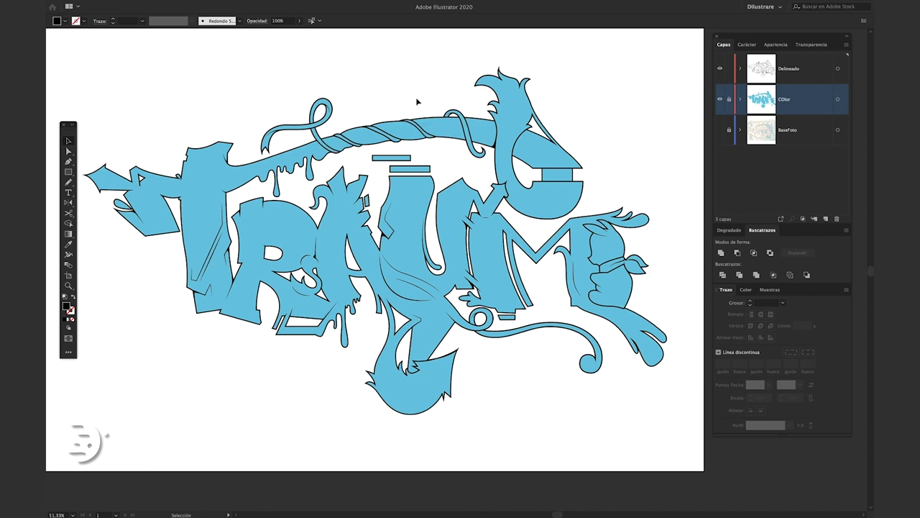
pyautogui.scroll(-2, 412, 94)
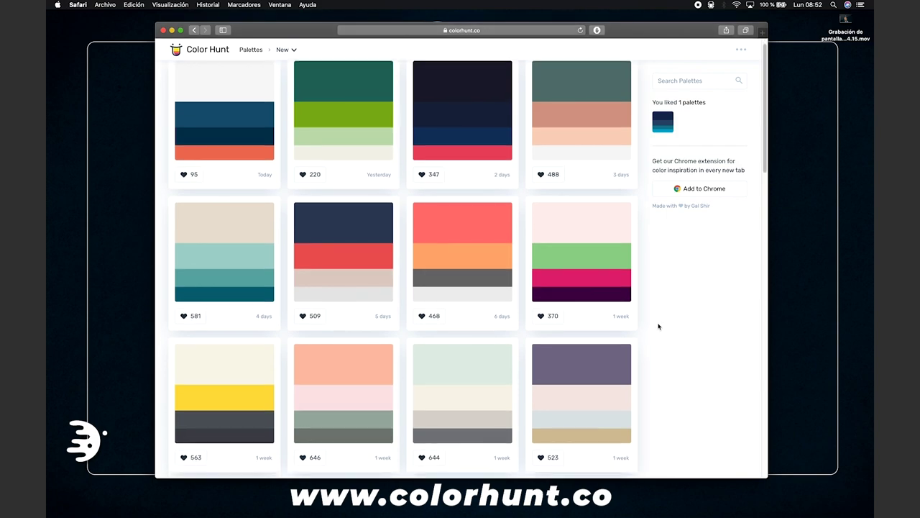
# - Scroll the Color Hunt palette listings down to the orange #FA7D09 swatch
pyautogui.scroll(-3, 654, 323)
pyautogui.scroll(-5, 651, 321)
pyautogui.scroll(-2, 645, 320)
pyautogui.scroll(-1, 645, 322)
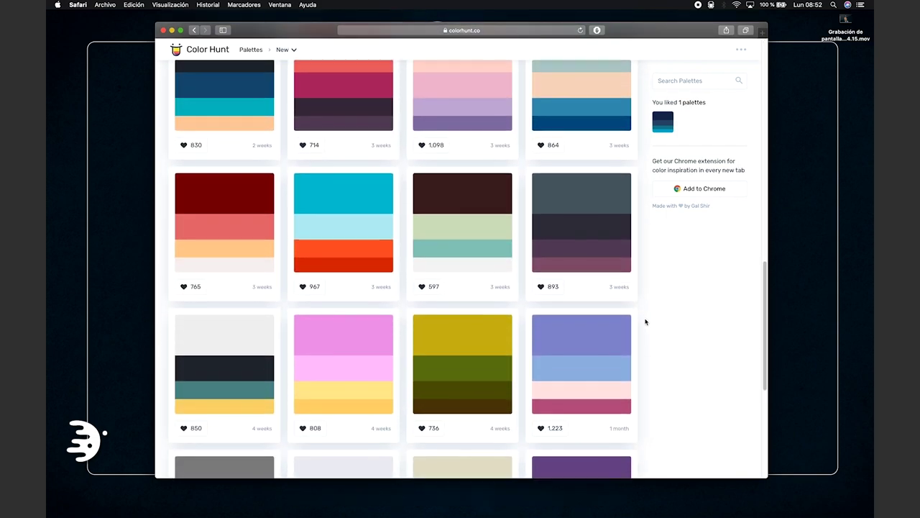
pyautogui.scroll(-4, 645, 321)
pyautogui.scroll(-4, 644, 321)
pyautogui.scroll(-4, 640, 320)
pyautogui.scroll(-2, 640, 320)
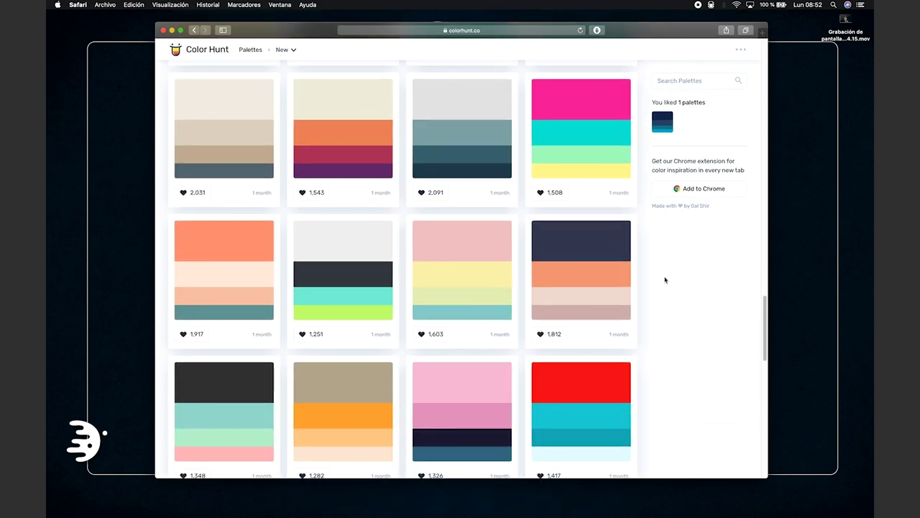
pyautogui.scroll(-4, 660, 278)
pyautogui.scroll(-1, 659, 277)
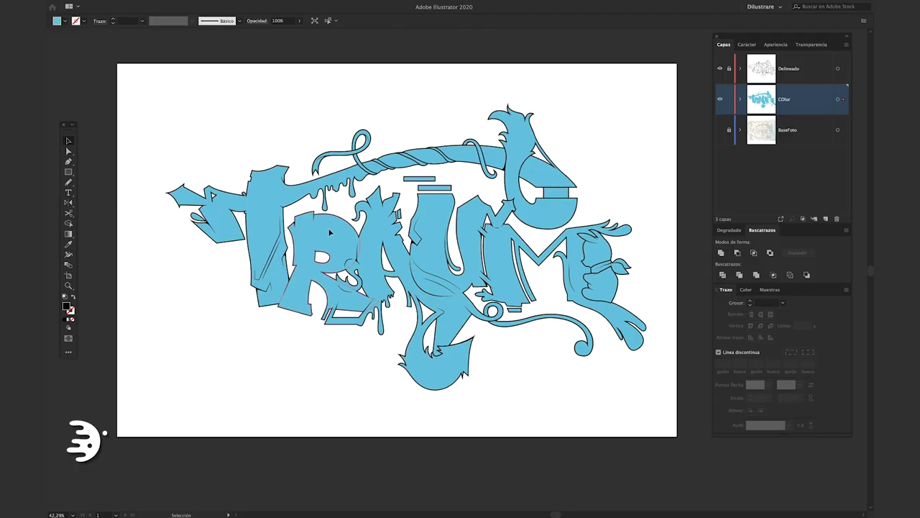
# - Give the R a gradient fill and set its start stop to orange
pyautogui.click(331, 232)
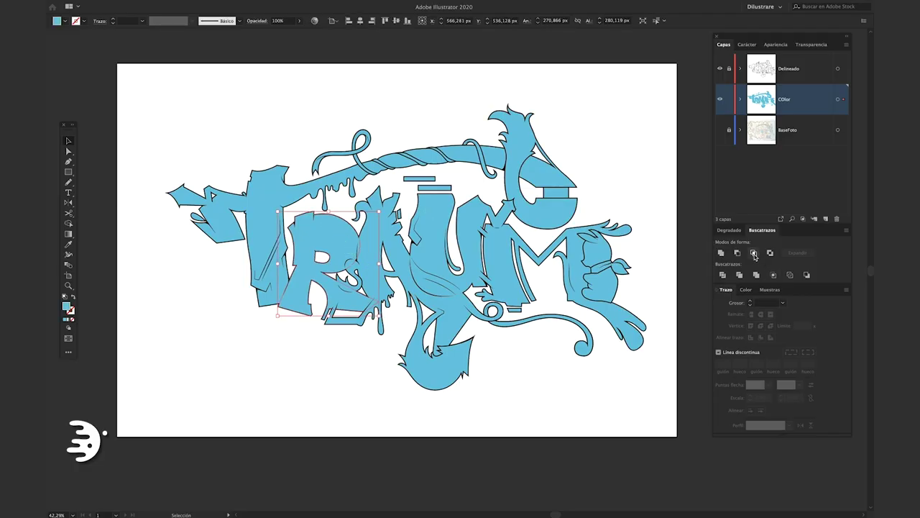
pyautogui.click(729, 229)
pyautogui.click(760, 244)
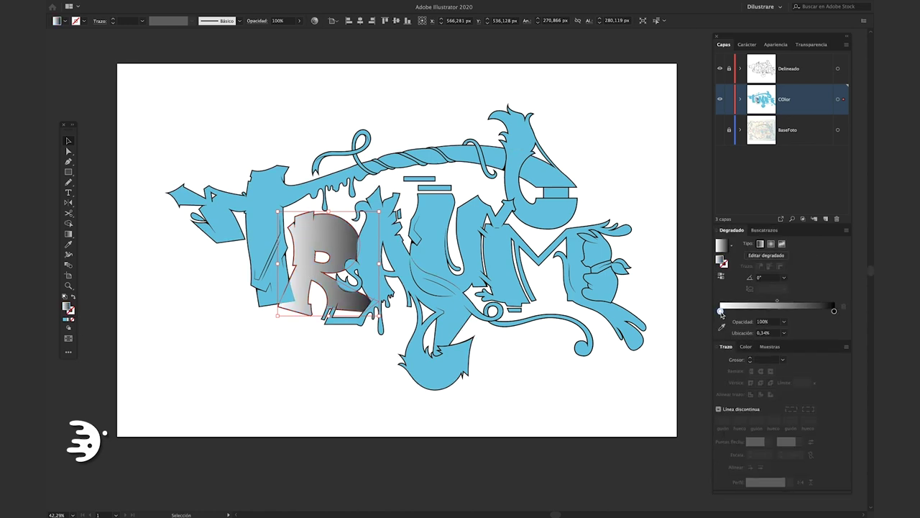
pyautogui.doubleClick(67, 307)
pyautogui.write('fa7d09')
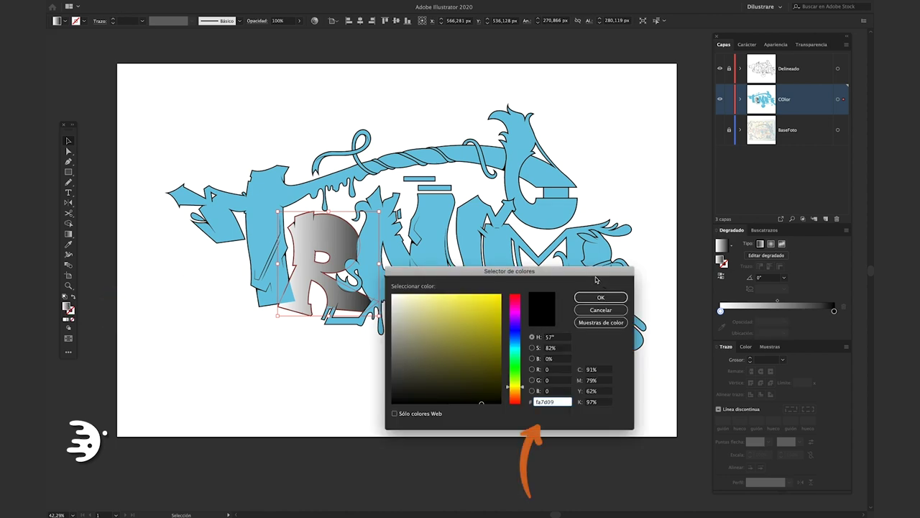
pyautogui.click(601, 296)
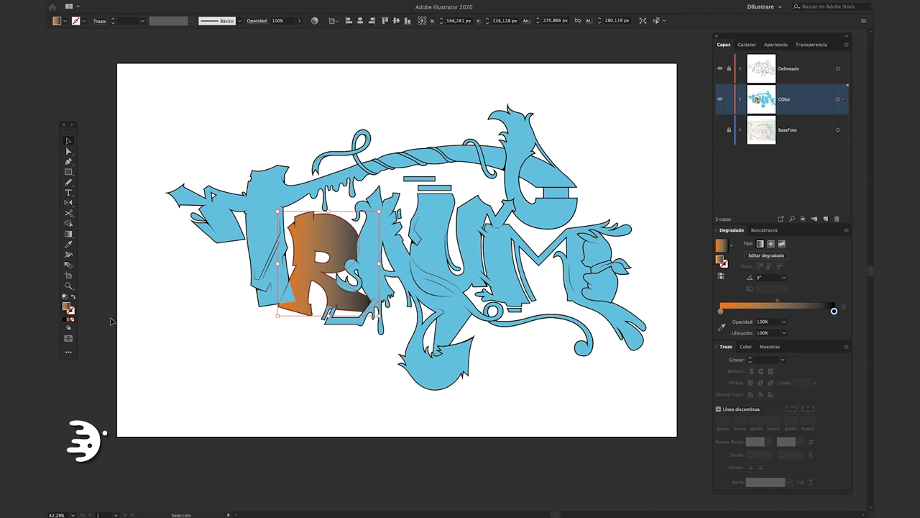
pyautogui.doubleClick(67, 308)
pyautogui.write('ff4301')
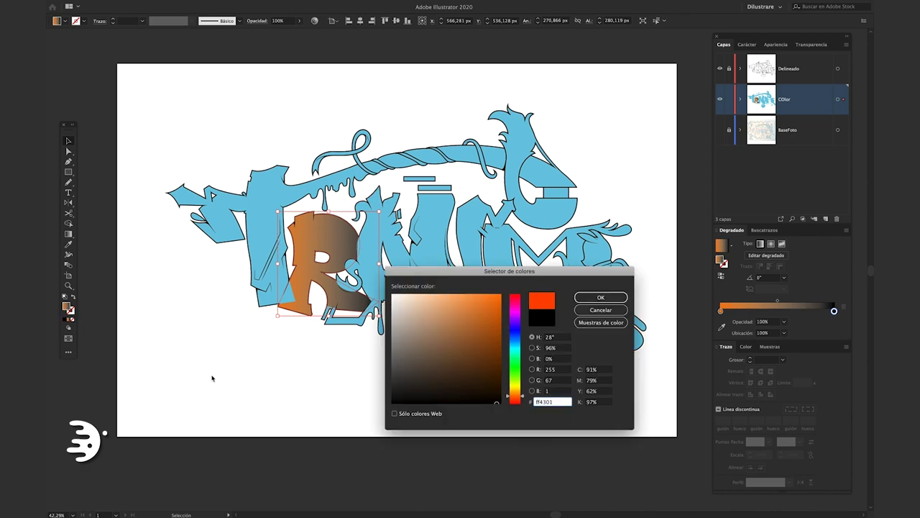
pyautogui.press('Return')
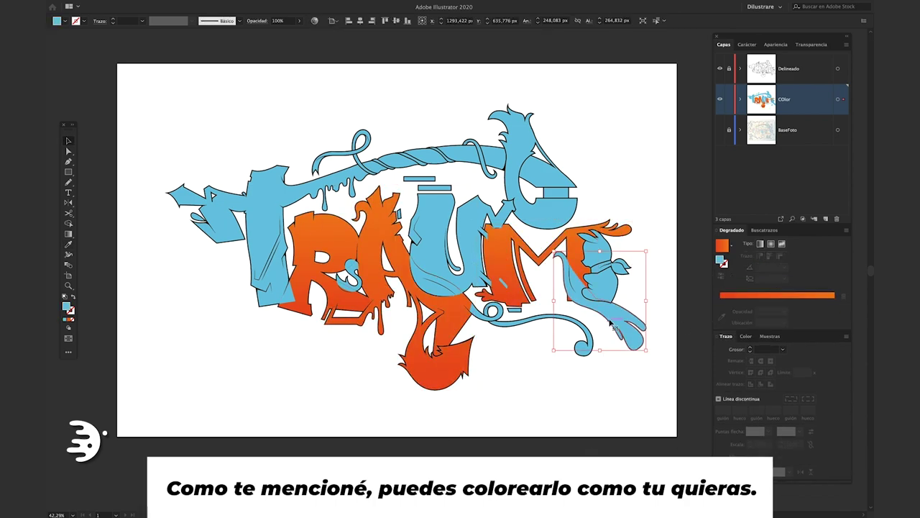
pyautogui.scroll(2, 275, 437)
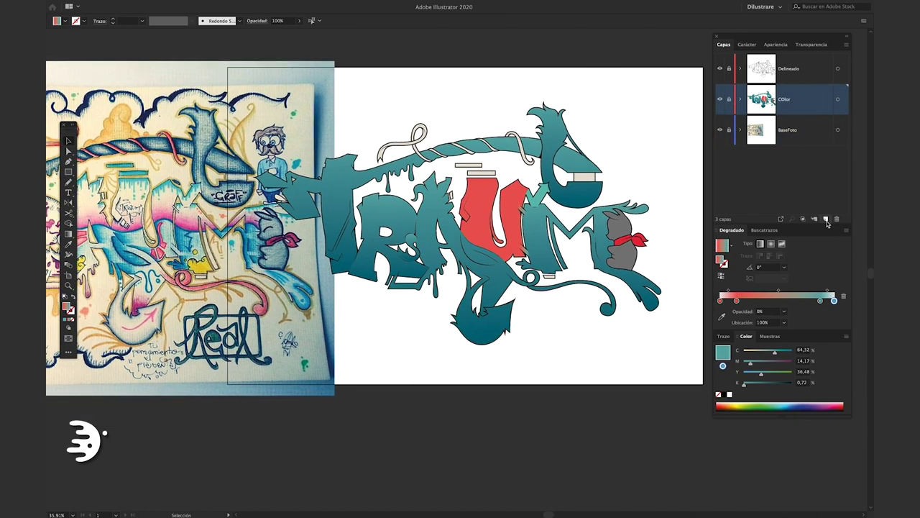
# - Add a new layer above COlor and draw a green highlight wedge on the red U
pyautogui.click(826, 220)
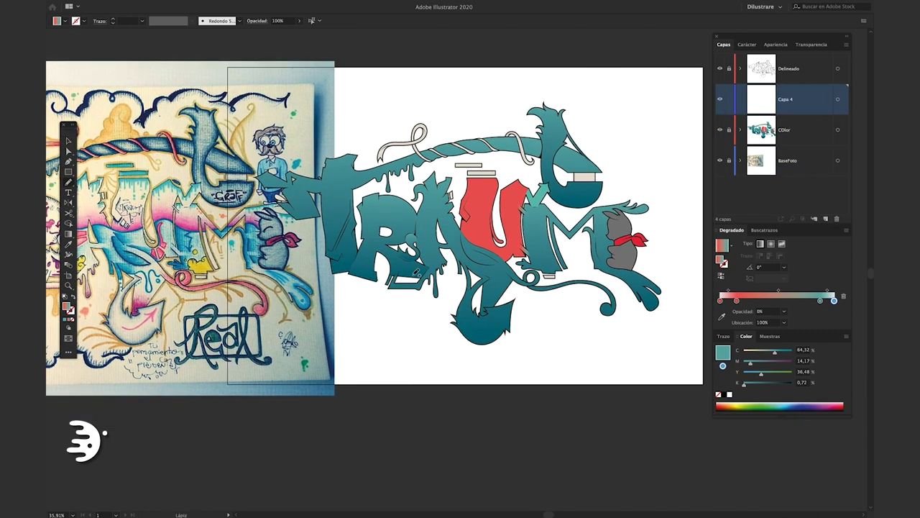
pyautogui.scroll(3, 404, 219)
pyautogui.scroll(3, 446, 271)
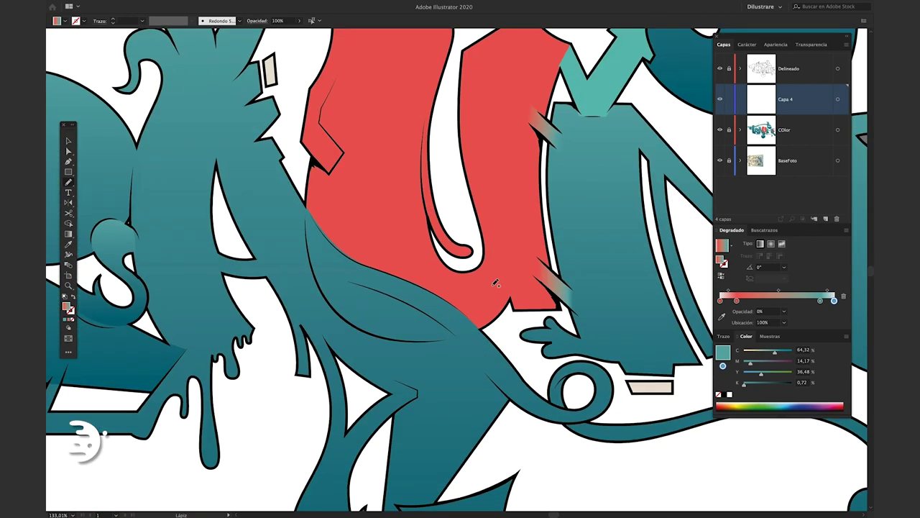
pyautogui.scroll(2, 445, 272)
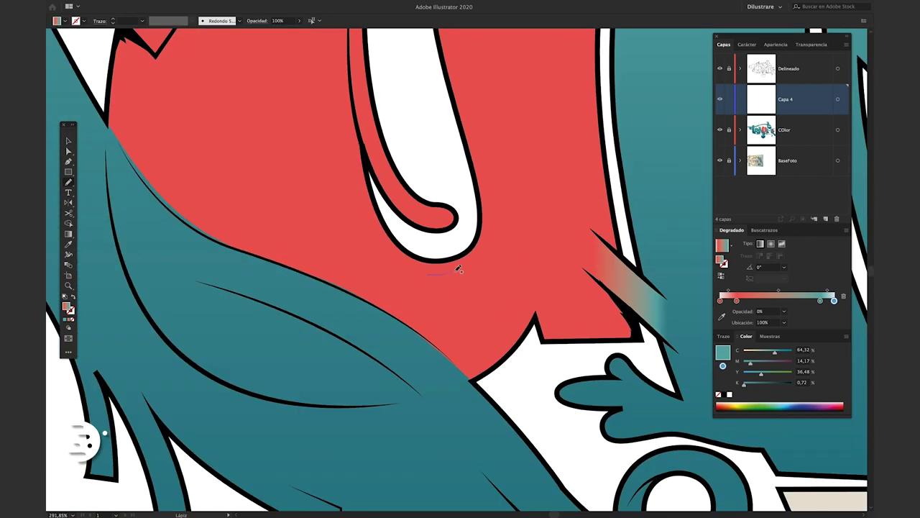
pyautogui.moveTo(493, 345); pyautogui.dragTo(465, 307)
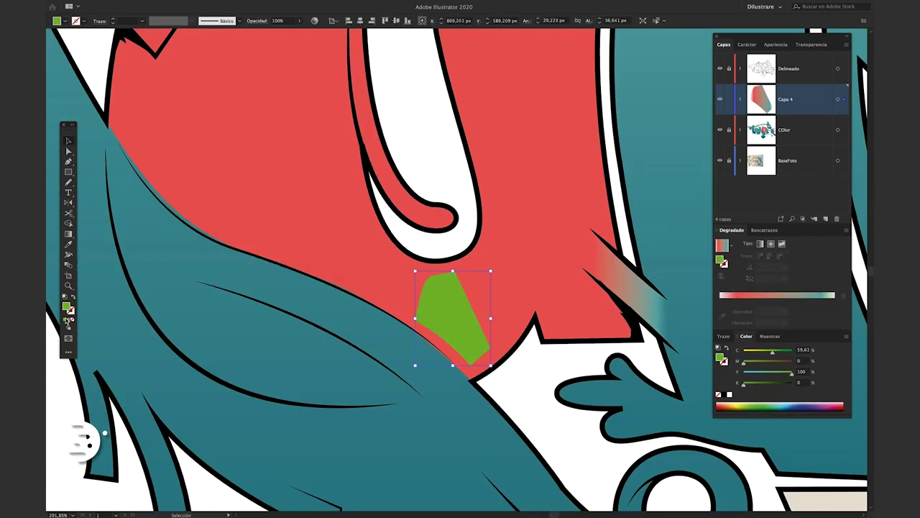
pyautogui.scroll(2, 453, 277)
pyautogui.press('-')
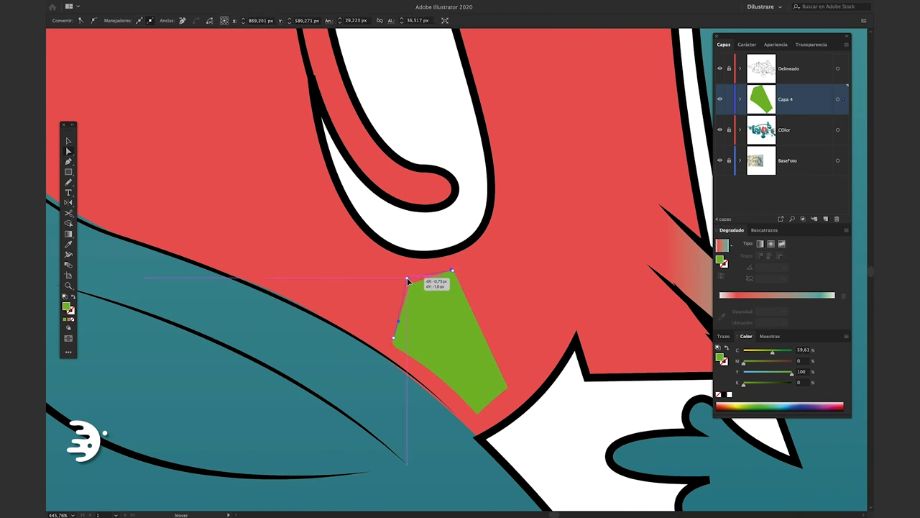
pyautogui.hotkey('ctrl', 'shift', 'a')
# - Draw a second four-point green highlight shape beside the first with the Pen tool
pyautogui.press('p')
pyautogui.scroll(2, 442, 282)
pyautogui.click(436, 390)
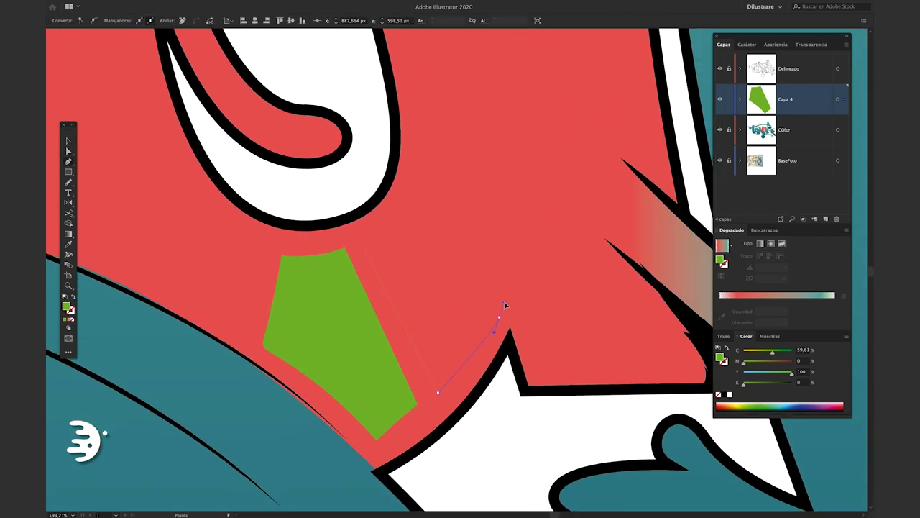
pyautogui.click(500, 317)
pyautogui.click(403, 202)
pyautogui.click(360, 241)
pyautogui.click(436, 390)
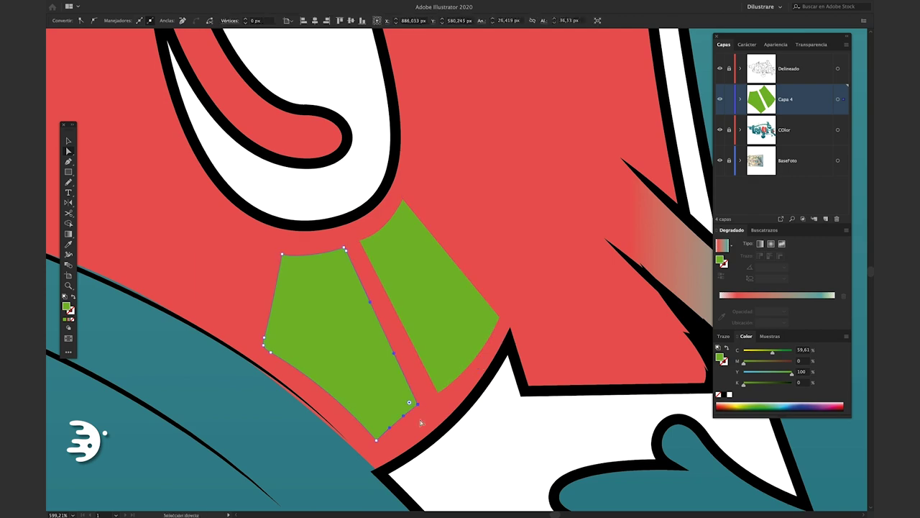
pyautogui.scroll(-3, 417, 421)
pyautogui.scroll(-5, 493, 442)
# - Draw a green highlight stripe on the teal letter, reshape it, and duplicate it just below
pyautogui.moveTo(379, 277); pyautogui.dragTo(334, 273)
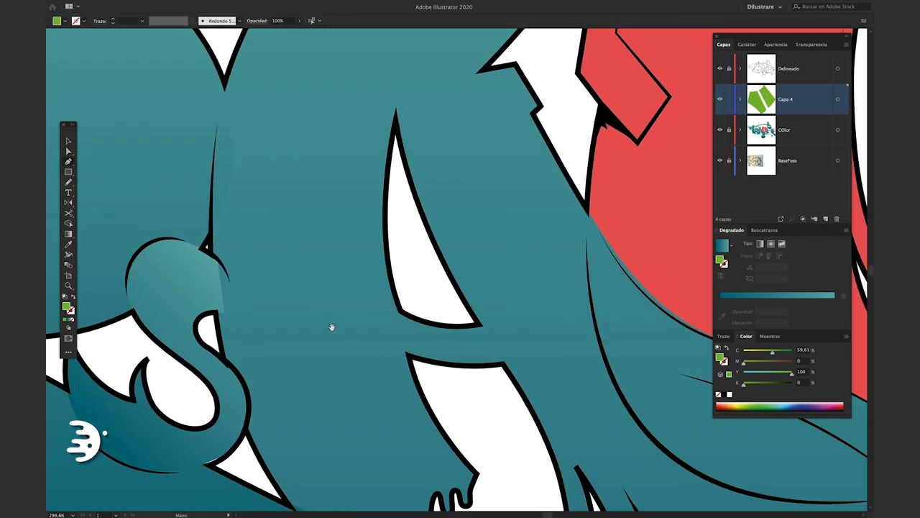
pyautogui.scroll(2, 330, 325)
pyautogui.click(215, 196)
pyautogui.click(366, 268)
pyautogui.click(366, 302)
pyautogui.click(214, 268)
pyautogui.scroll(1, 366, 304)
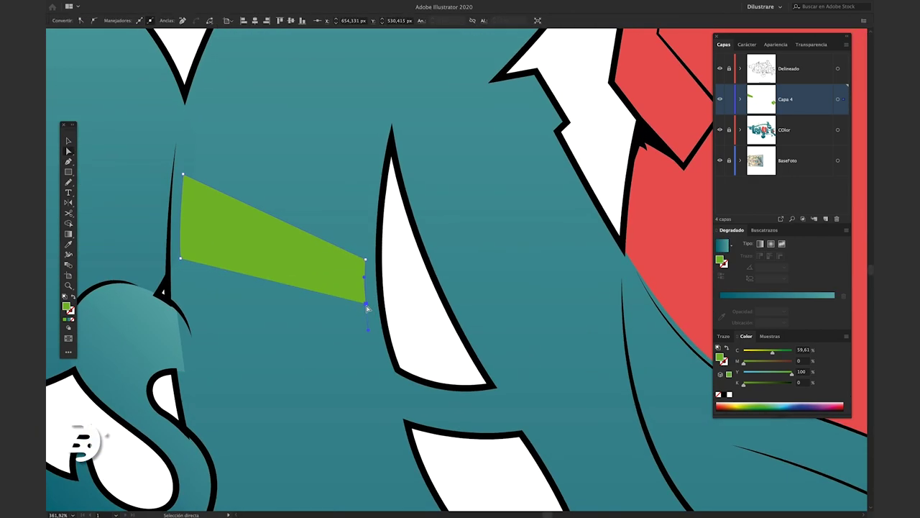
pyautogui.moveTo(366, 306); pyautogui.dragTo(338, 187)
pyautogui.press('a')
pyautogui.moveTo(389, 209); pyautogui.dragTo(387, 253)
pyautogui.click(421, 328)
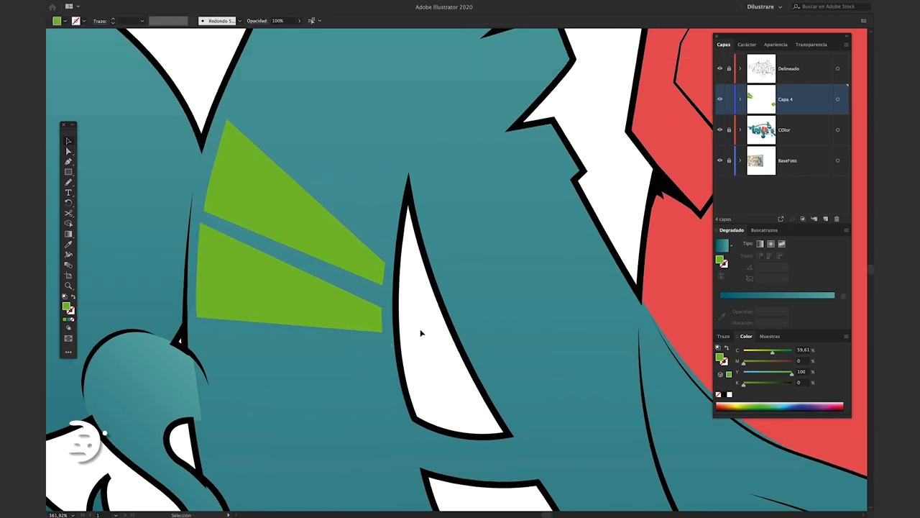
# - Fit the artboard, bring the red U into view, and sample its red as fill
pyautogui.press('v')
pyautogui.hotkey('ctrl', '0')
pyautogui.scroll(2, 321, 224)
pyautogui.scroll(2, 321, 224)
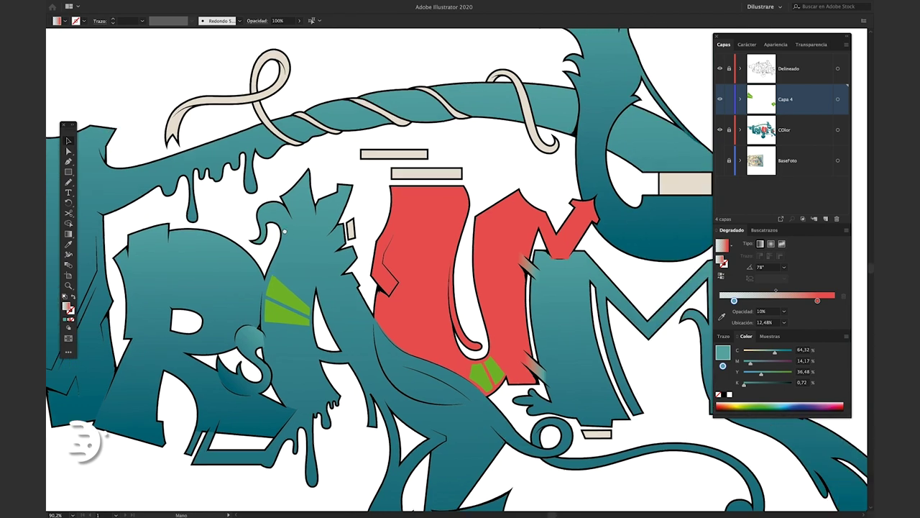
pyautogui.moveTo(309, 234); pyautogui.dragTo(294, 243)
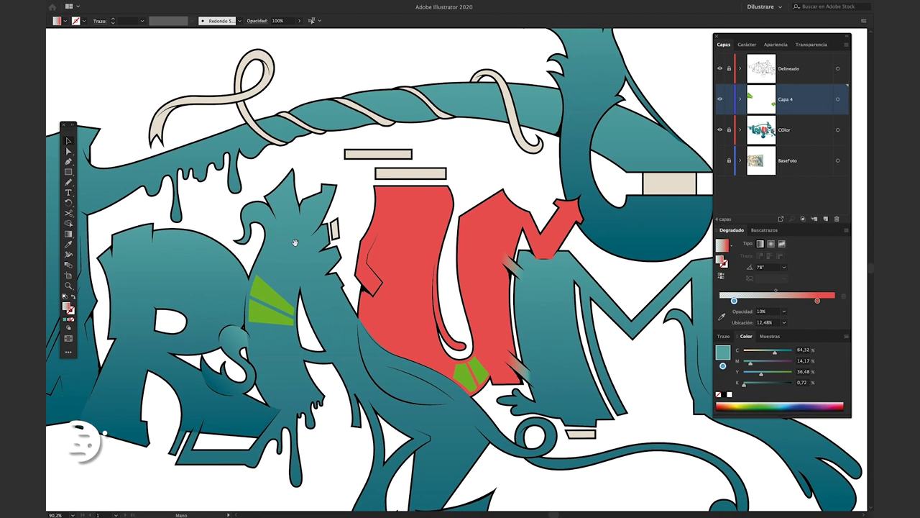
pyautogui.press('i')
pyautogui.click(423, 219)
# - Draw red drip-edged shapes over the tops of the letters with the Pencil tool
pyautogui.scroll(4, 226, 177)
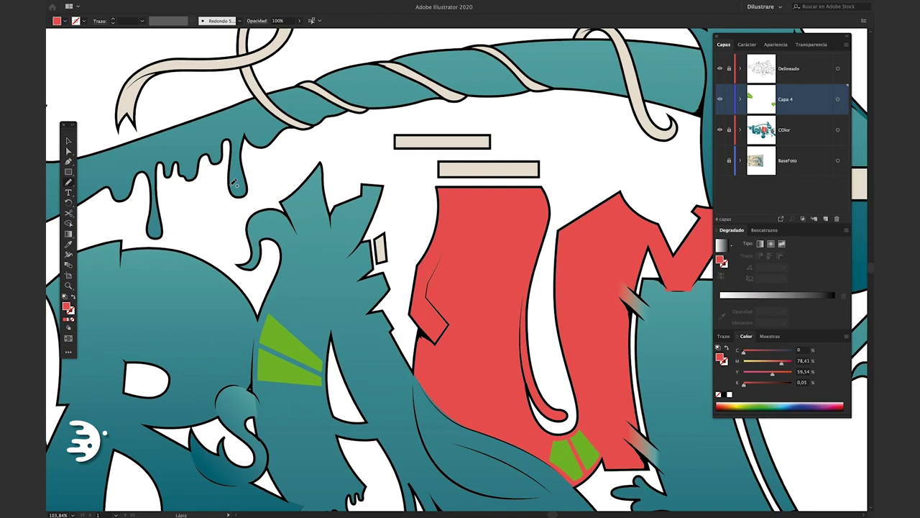
pyautogui.scroll(2, 310, 201)
pyautogui.hscroll(2, 351, 149)
pyautogui.moveTo(372, 167); pyautogui.dragTo(413, 225)
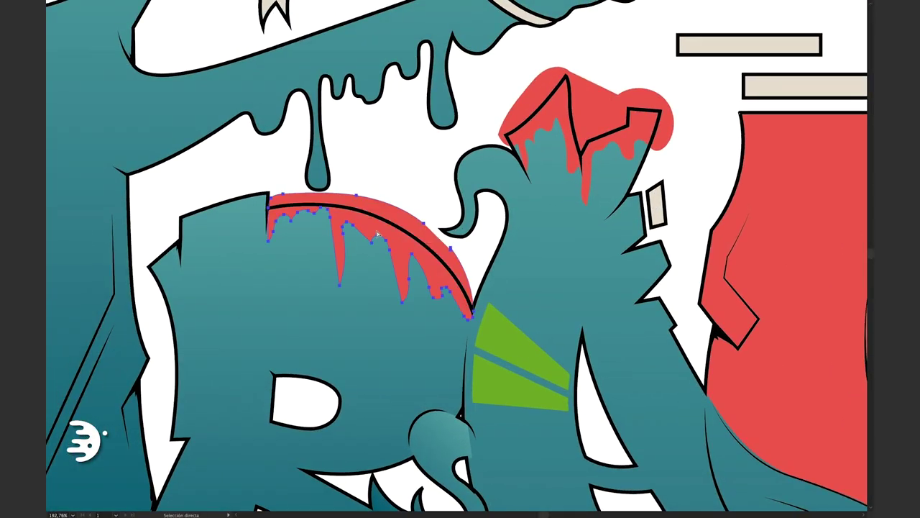
pyautogui.scroll(3, 353, 288)
pyautogui.scroll(5, 338, 245)
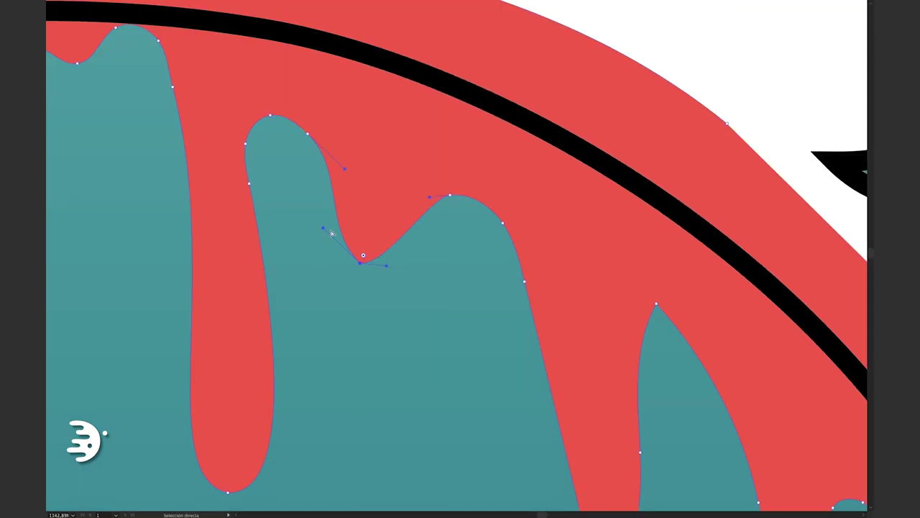
pyautogui.scroll(-1, 329, 244)
pyautogui.scroll(-4, 329, 244)
pyautogui.scroll(-2, 420, 252)
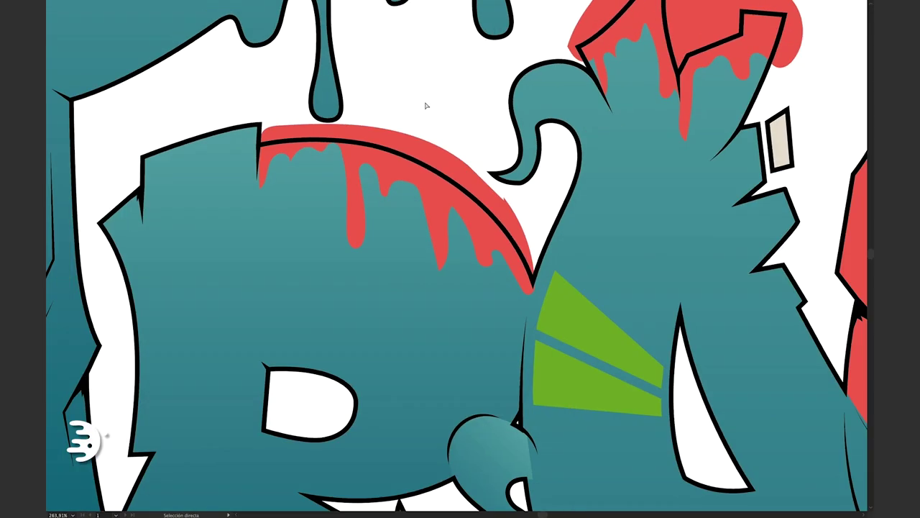
pyautogui.scroll(-3, 457, 202)
pyautogui.scroll(-2, 455, 205)
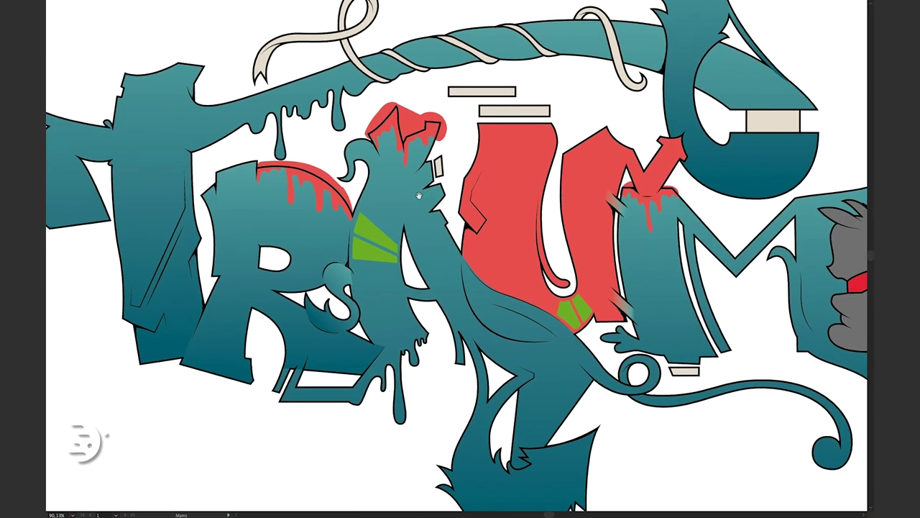
pyautogui.press('Tab')
pyautogui.hscroll(1, 597, 179)
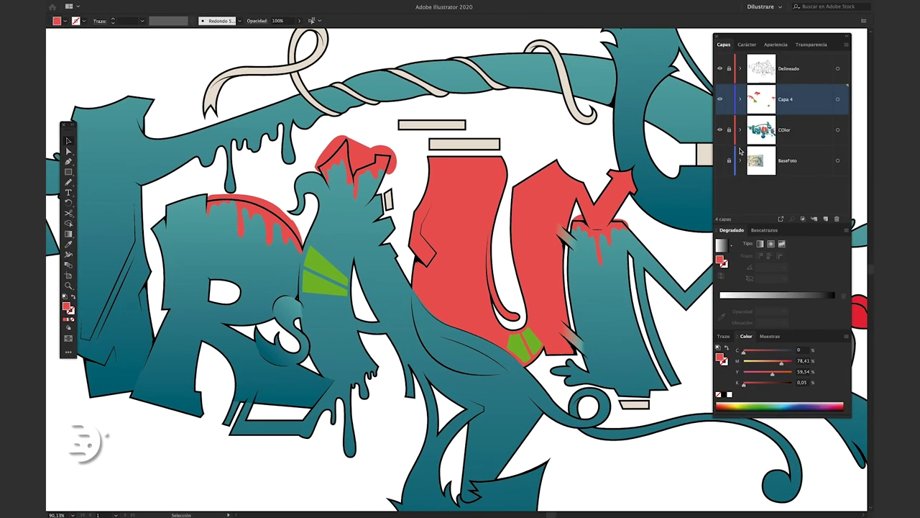
# - Trim the red drip's overhang above the M with the Shape Builder tool
pyautogui.click(629, 268)
pyautogui.click(601, 235)
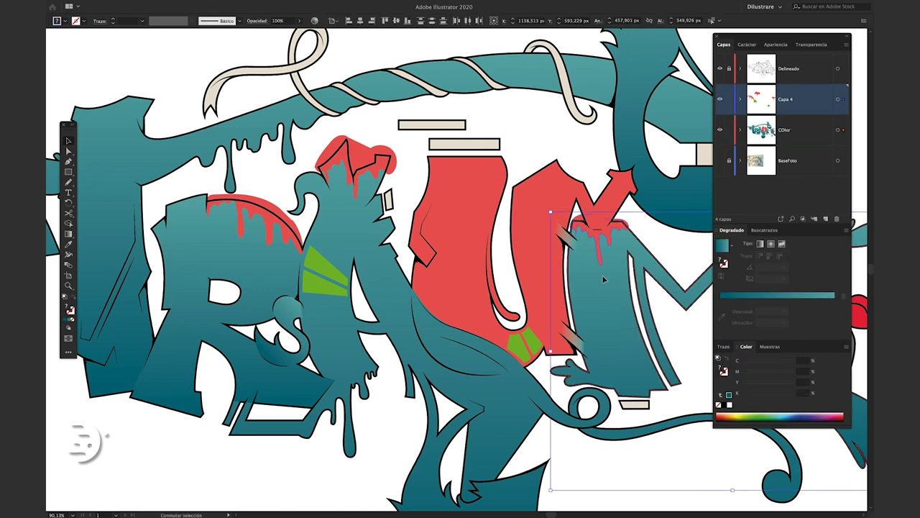
pyautogui.scroll(2, 601, 235)
pyautogui.scroll(3, 460, 212)
pyautogui.scroll(1, 459, 212)
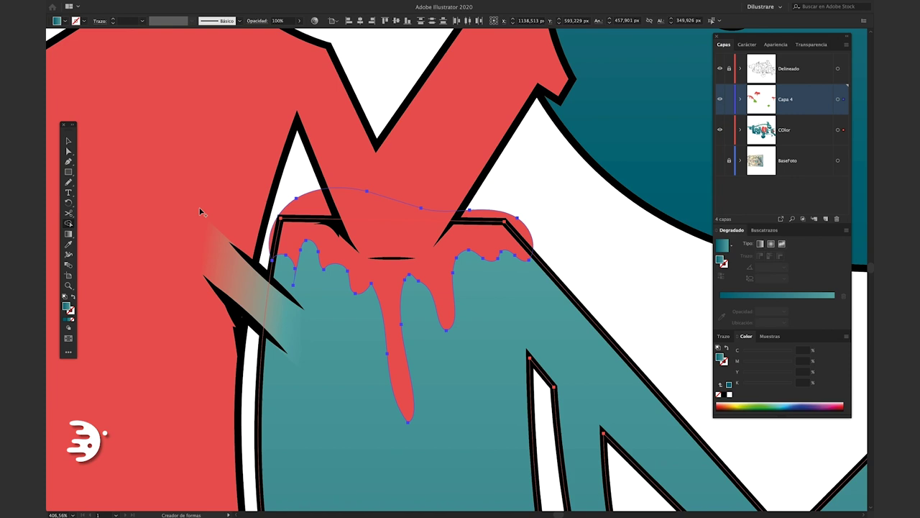
pyautogui.click(320, 209)
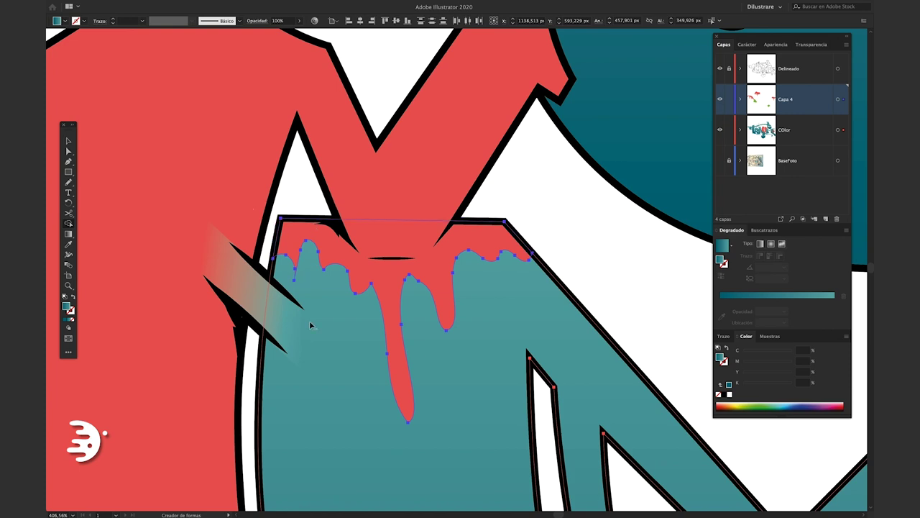
pyautogui.press('v')
# - Trim the red drips on the A and R to the letter outlines
pyautogui.scroll(-1, 313, 365)
pyautogui.scroll(-3, 313, 365)
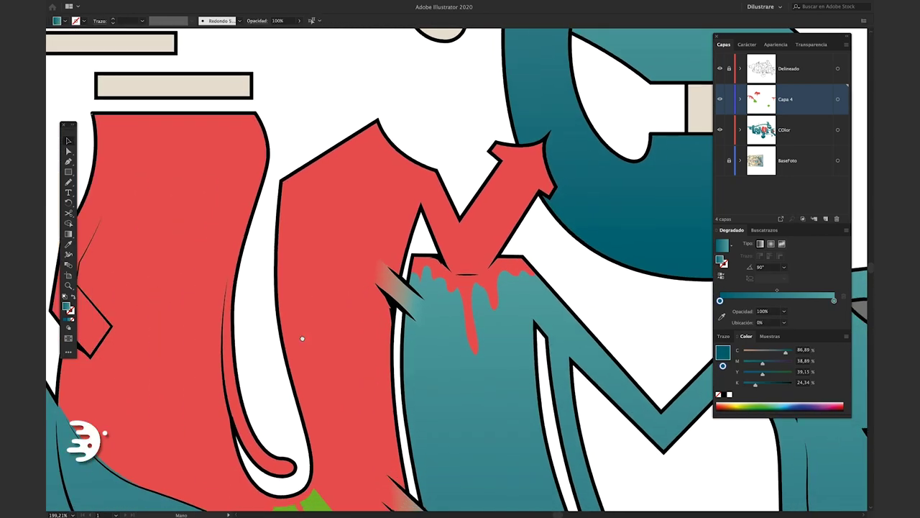
pyautogui.hotkey('shift', 'm')
pyautogui.click(354, 221)
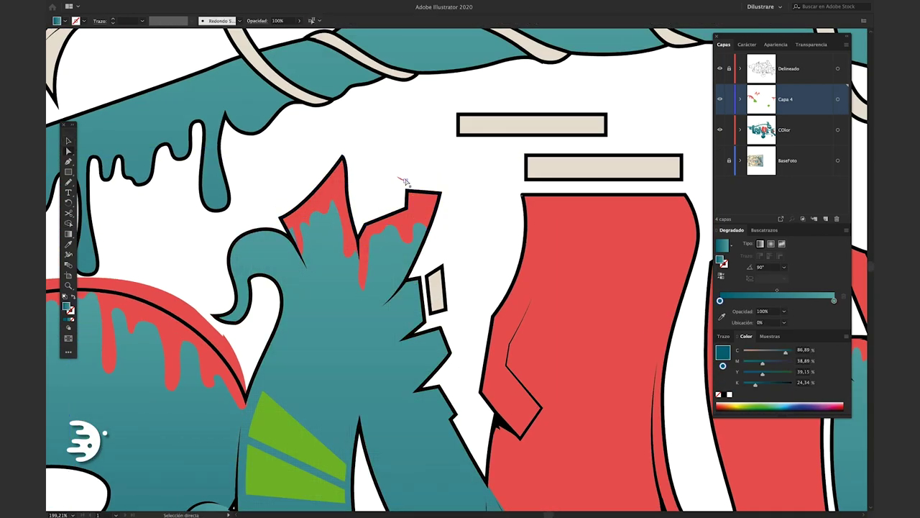
pyautogui.press('v')
pyautogui.hscroll(-5, 392, 259)
pyautogui.click(392, 270)
pyautogui.click(393, 270)
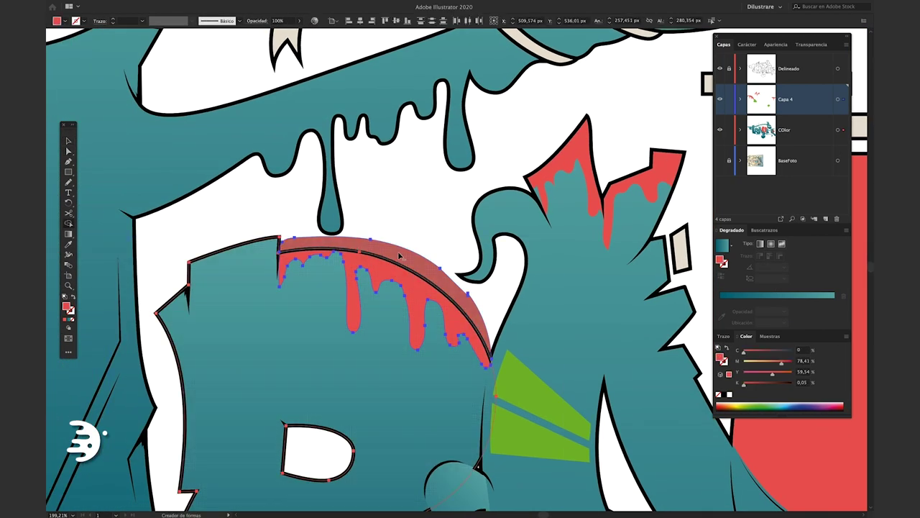
pyautogui.hotkey('ctrl', '0')
pyautogui.scroll(3, 247, 240)
# - Use the Pencil tool to add mint highlight strips along the teal letter edges
pyautogui.scroll(2, 280, 243)
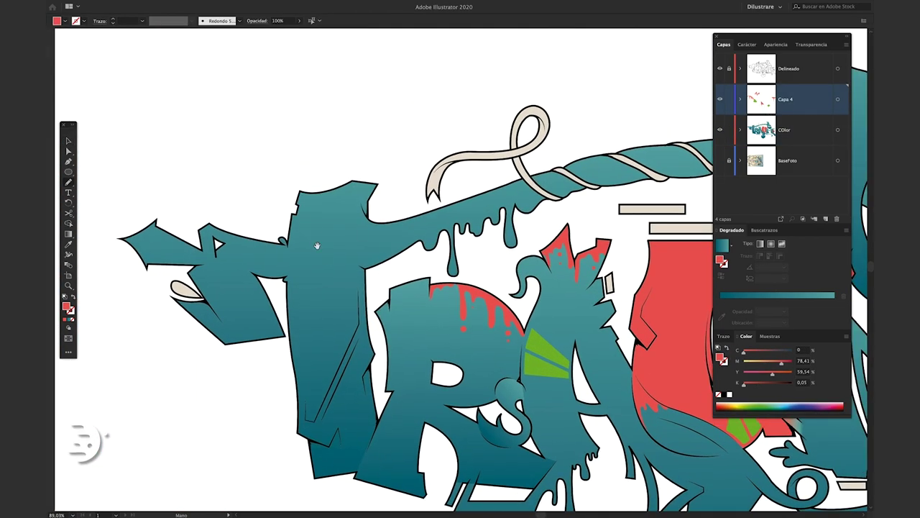
pyautogui.scroll(2, 295, 216)
pyautogui.scroll(2, 302, 216)
pyautogui.scroll(2, 338, 223)
pyautogui.press('n')
pyautogui.scroll(-2, 354, 227)
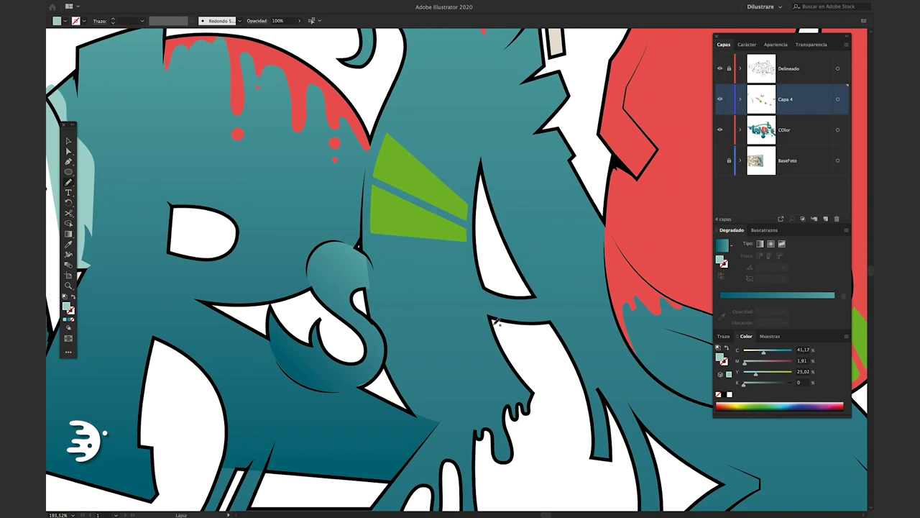
pyautogui.scroll(-1, 374, 273)
pyautogui.hscroll(2, 403, 323)
pyautogui.hscroll(2, 424, 358)
pyautogui.scroll(-1, 424, 357)
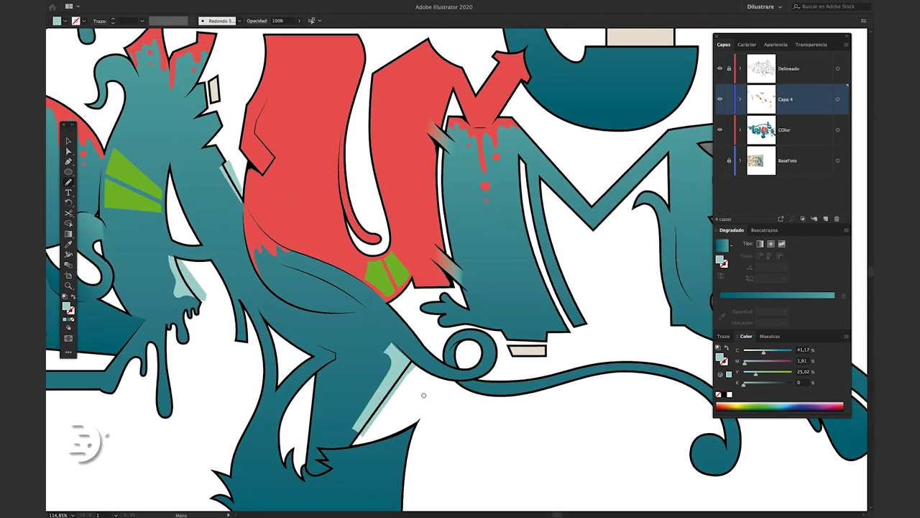
pyautogui.scroll(2, 359, 323)
pyautogui.hscroll(-3, 252, 309)
pyautogui.scroll(1, 177, 296)
pyautogui.scroll(3, 216, 287)
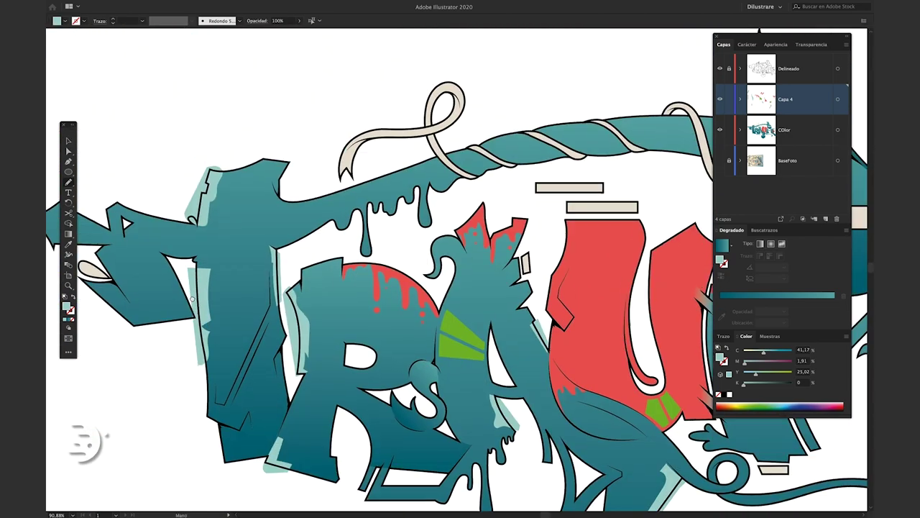
pyautogui.hscroll(4, 323, 259)
pyautogui.hscroll(2, 431, 230)
pyautogui.hscroll(2, 568, 206)
pyautogui.scroll(-2, 568, 206)
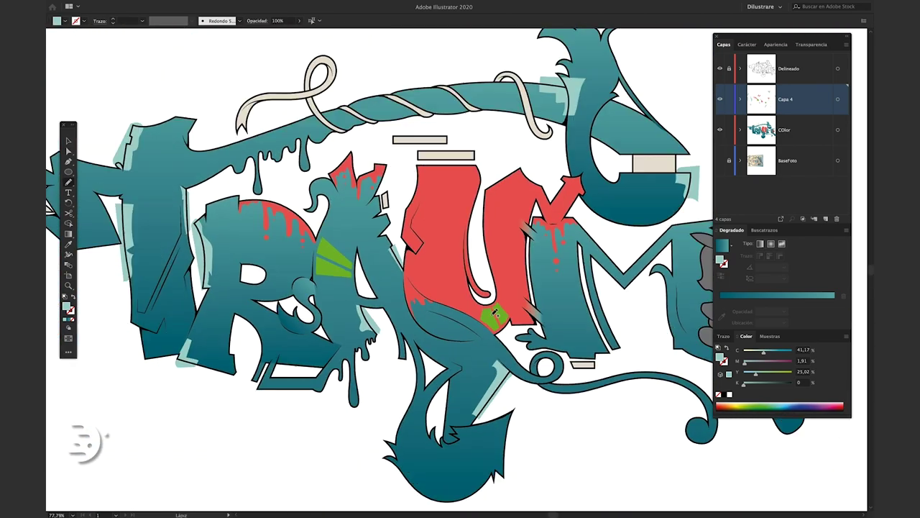
# - Select the T letter and pan around the lettering to check the highlights
pyautogui.press('v')
pyautogui.click(237, 288)
pyautogui.scroll(5, 573, 268)
pyautogui.scroll(-5, 573, 268)
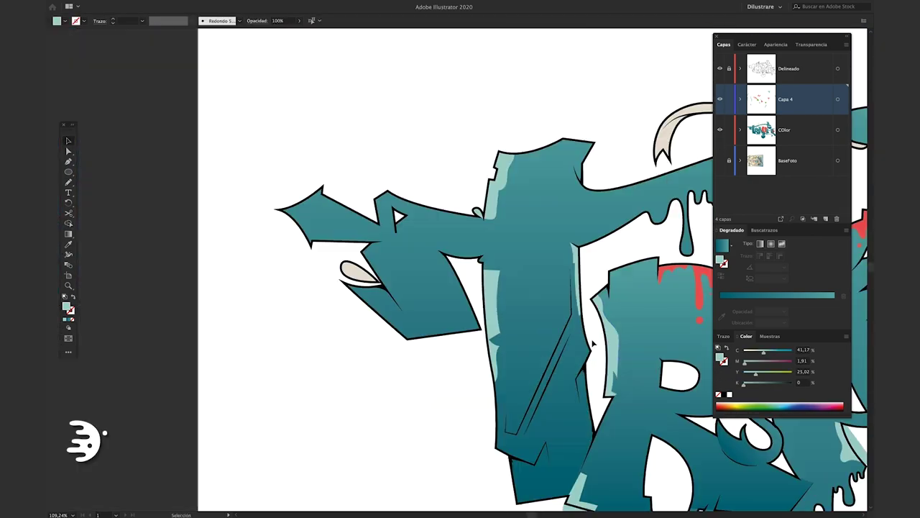
pyautogui.scroll(2, 575, 324)
pyautogui.scroll(3, 504, 345)
pyautogui.scroll(-2, 456, 354)
pyautogui.hscroll(5, 456, 354)
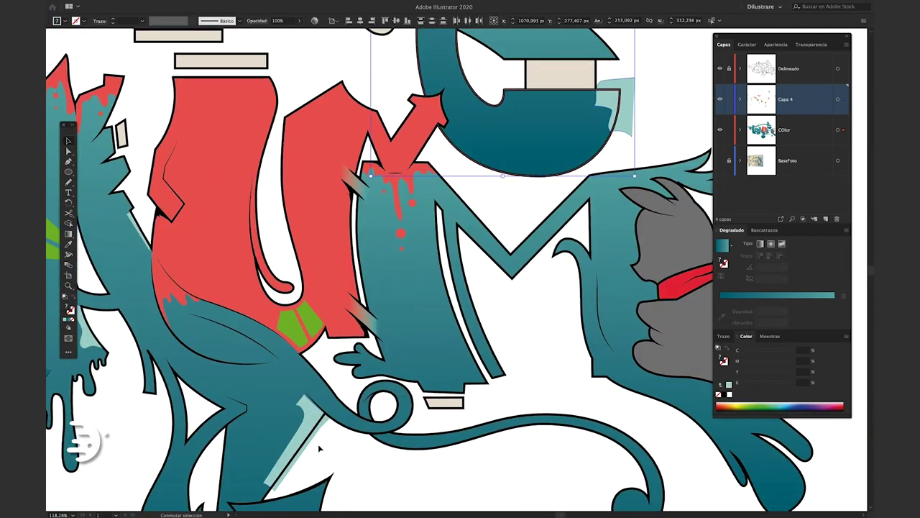
pyautogui.scroll(-4, 318, 446)
pyautogui.scroll(-1, 431, 433)
pyautogui.hscroll(-2, 453, 394)
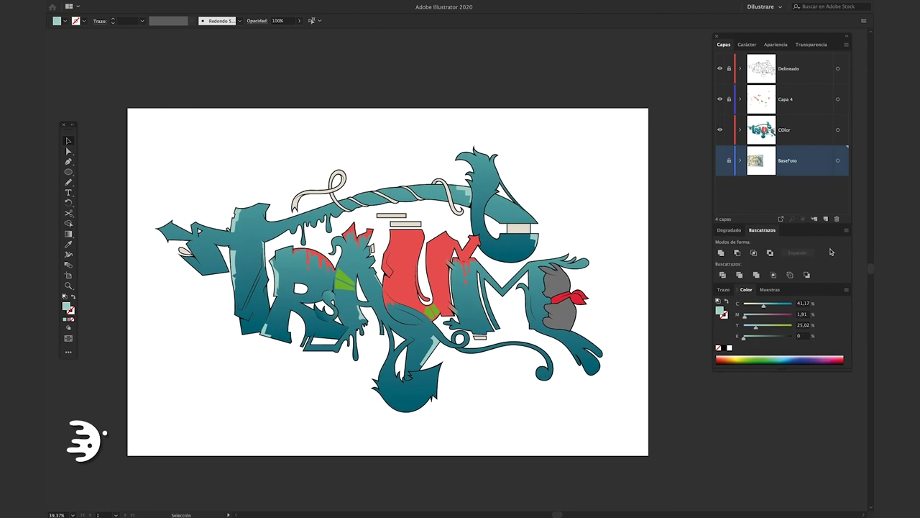
# - Add a layer above BaseFoto holding a 1500×1000 px beige rectangle centred on the artboard
pyautogui.click(826, 218)
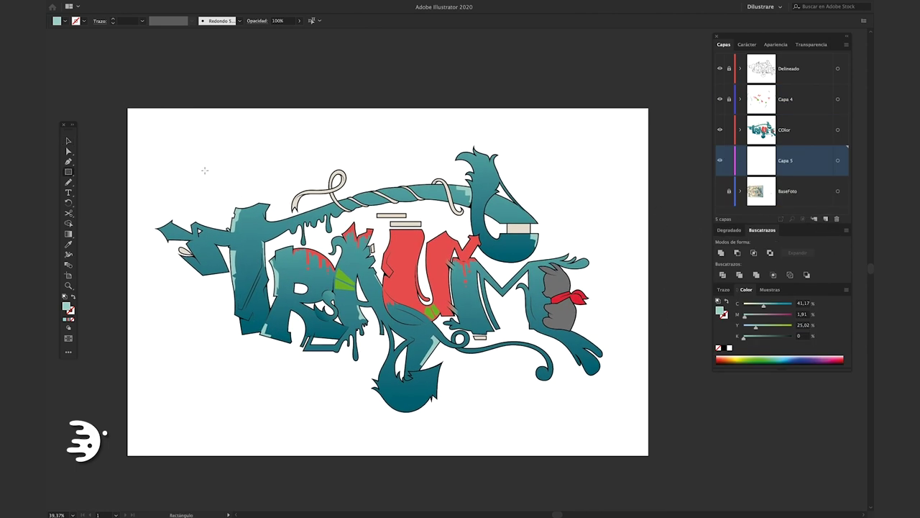
pyautogui.moveTo(531, 404); pyautogui.dragTo(532, 405)
pyautogui.hotkey('ctrl', 'z')
pyautogui.click(345, 154)
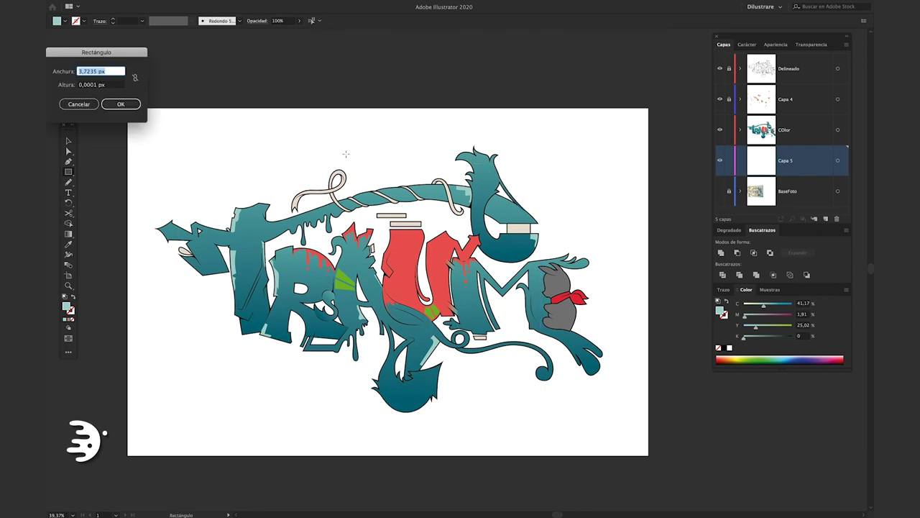
pyautogui.press('Return')
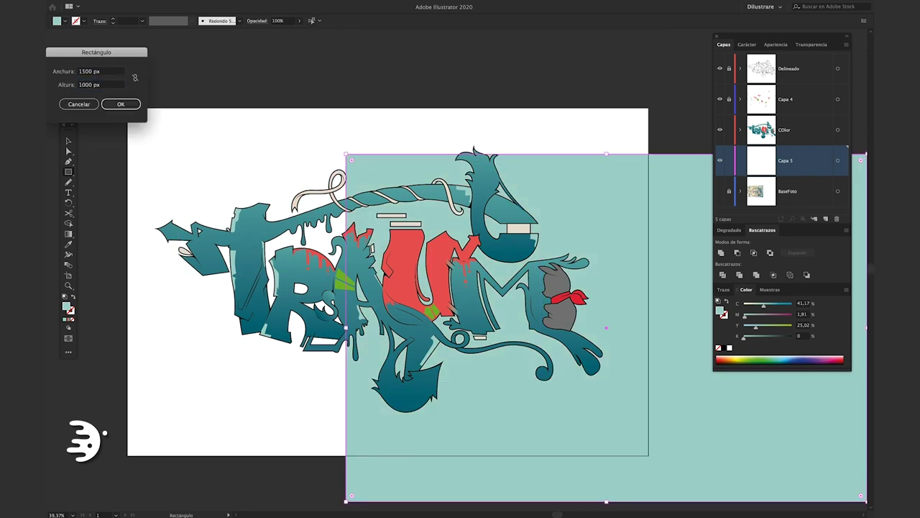
pyautogui.press('v')
pyautogui.click(360, 20)
pyautogui.click(396, 20)
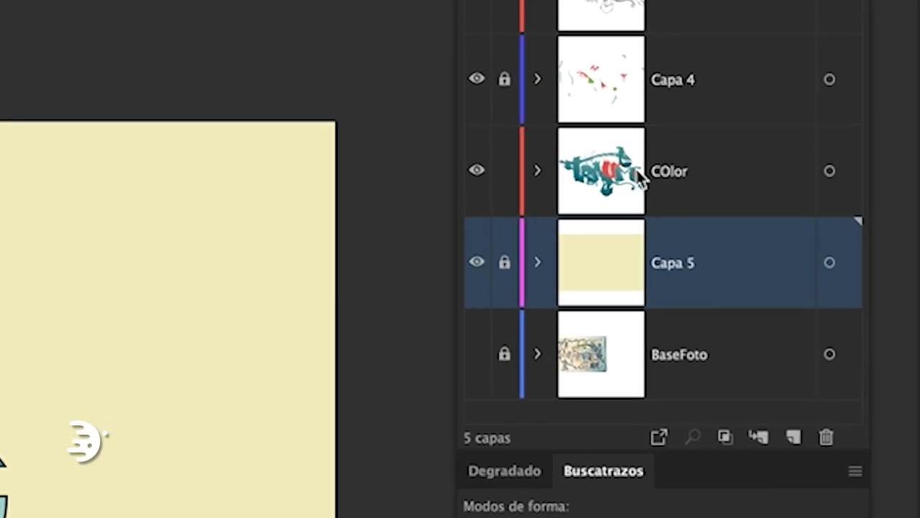
# - Duplicate COlor as COlor copia beneath it, lock the original, and fill the copy red
pyautogui.moveTo(780, 131); pyautogui.dragTo(816, 205)
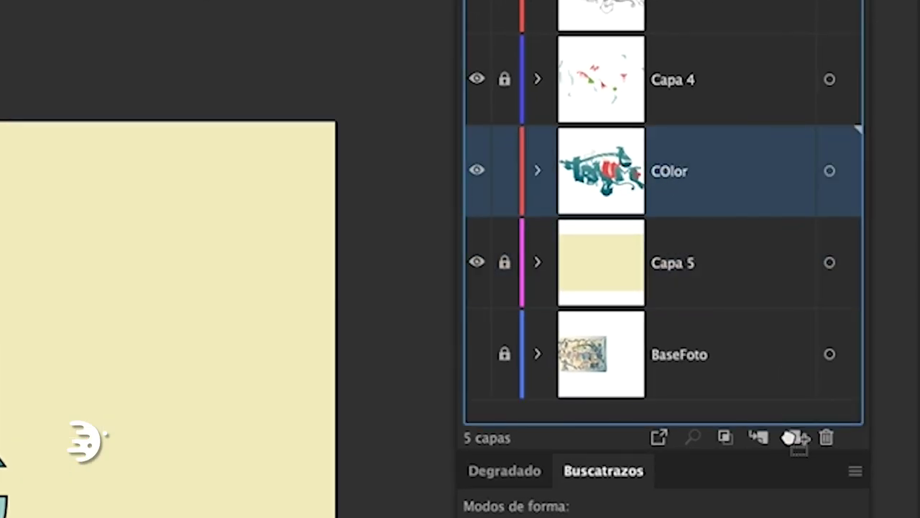
pyautogui.moveTo(765, 398); pyautogui.dragTo(793, 436)
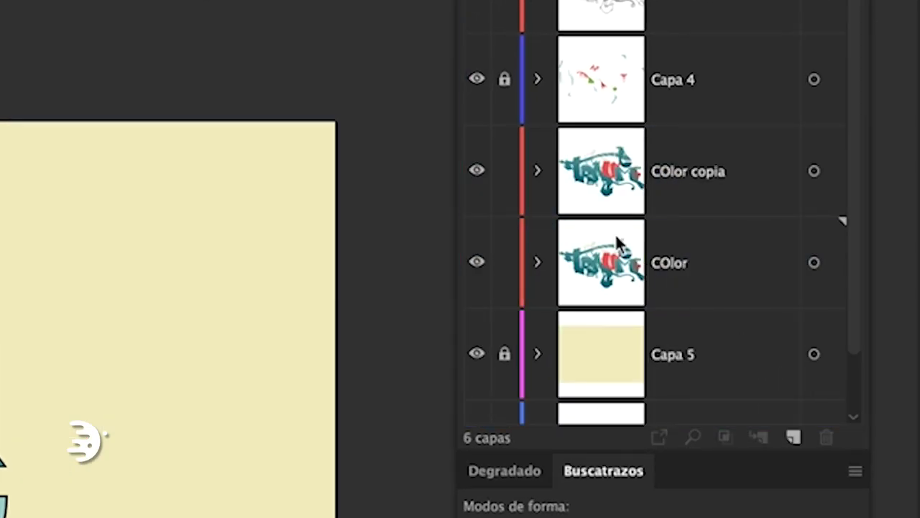
pyautogui.click(504, 262)
pyautogui.moveTo(630, 176); pyautogui.dragTo(655, 320)
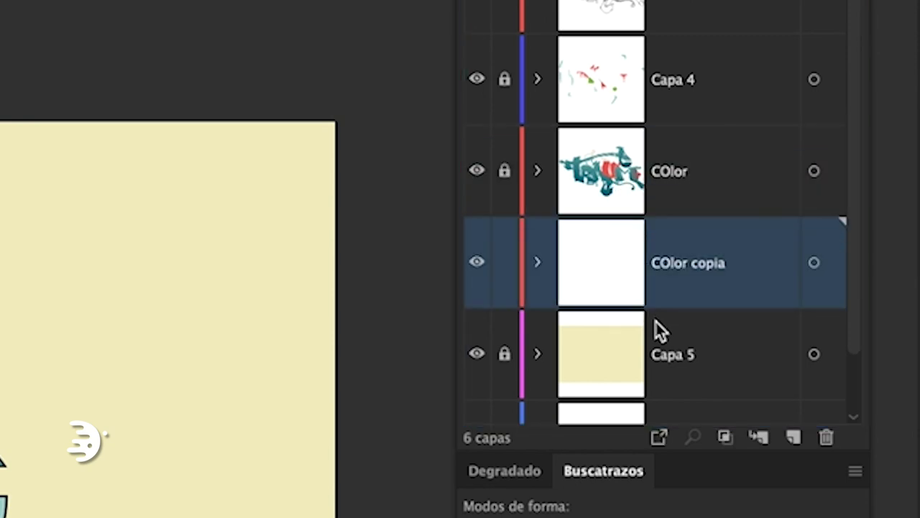
pyautogui.click(815, 263)
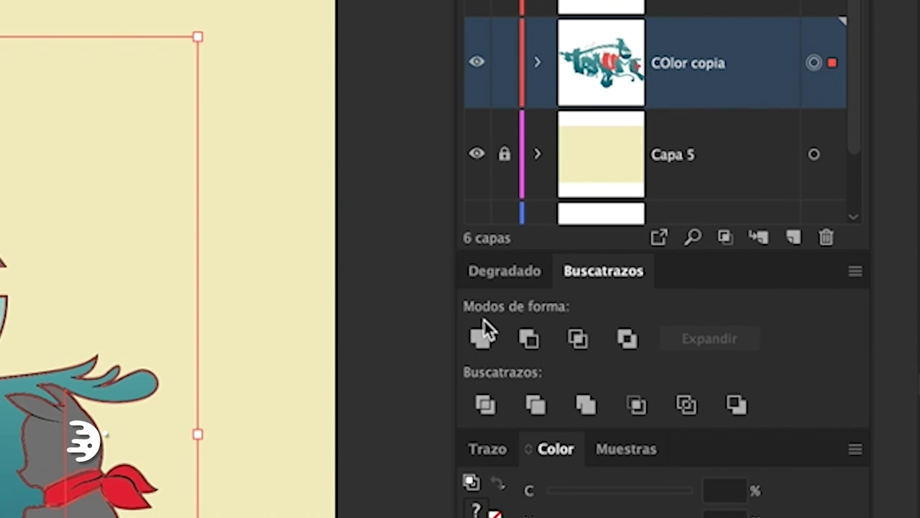
pyautogui.click(482, 335)
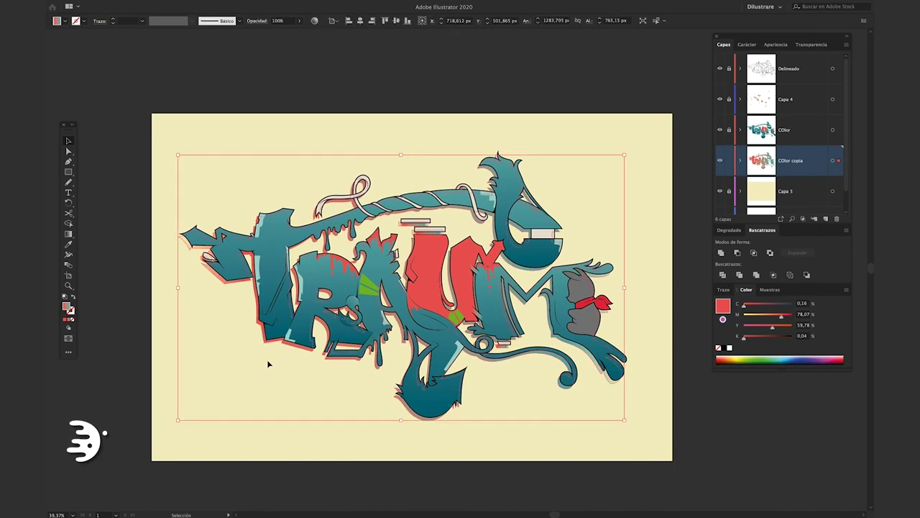
pyautogui.click(730, 417)
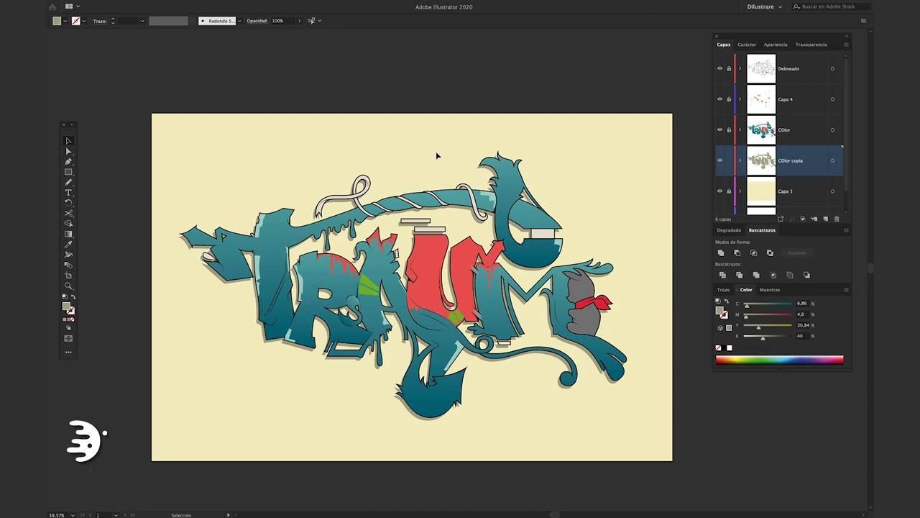
# - Paint tan brush hatch strokes below the lettering and expand the COlor copia layer
pyautogui.press('b')
pyautogui.moveTo(428, 435); pyautogui.dragTo(294, 353)
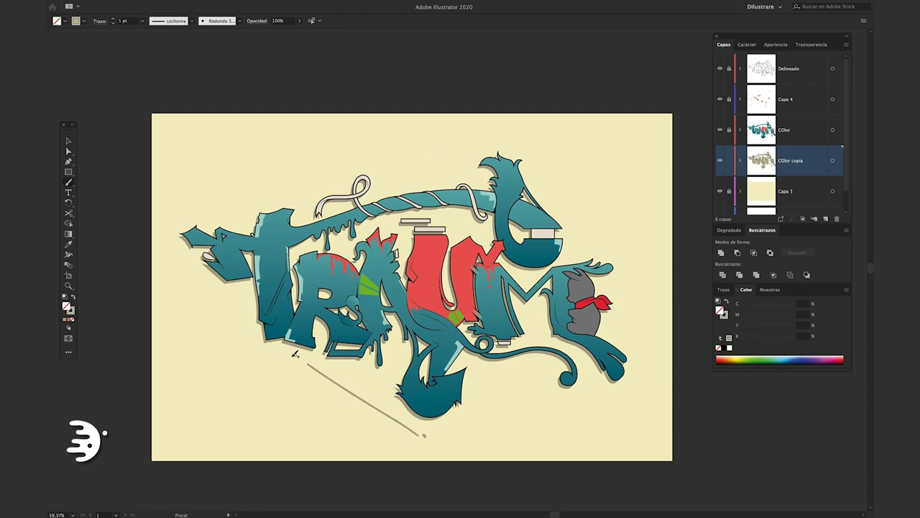
pyautogui.moveTo(450, 420); pyautogui.dragTo(507, 367)
pyautogui.moveTo(460, 441); pyautogui.dragTo(568, 374)
pyautogui.moveTo(545, 403); pyautogui.dragTo(581, 379)
pyautogui.press('v')
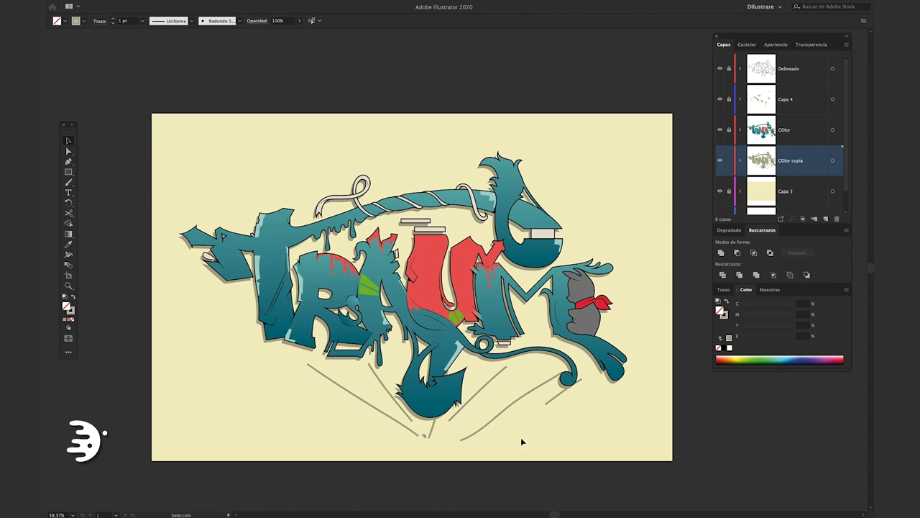
pyautogui.click(706, 386)
pyautogui.click(741, 160)
pyautogui.scroll(-2, 766, 168)
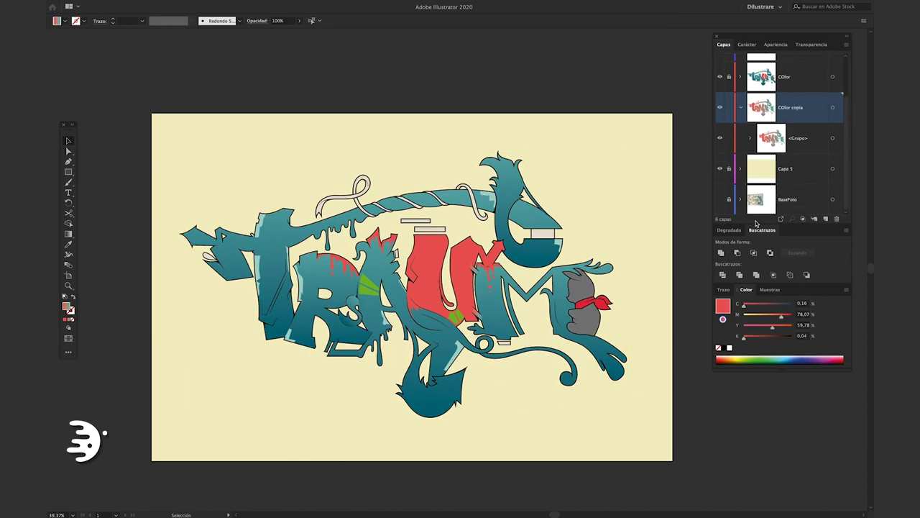
# - Paste an in-place copy of the red lettering, nudge it down twice, and shrink it slightly
pyautogui.moveTo(765, 224); pyautogui.dragTo(765, 338)
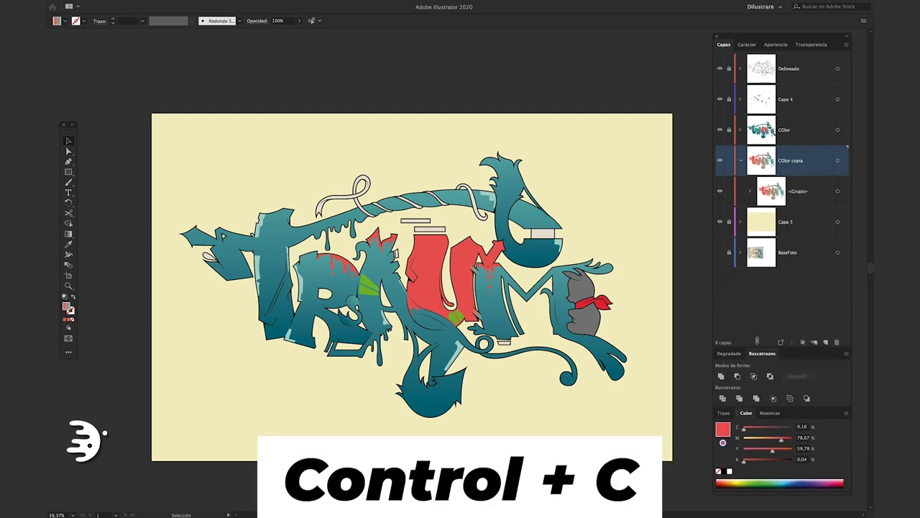
pyautogui.hotkey('ctrl', 'a')
pyautogui.hotkey('ctrl', 'shift', 'v')
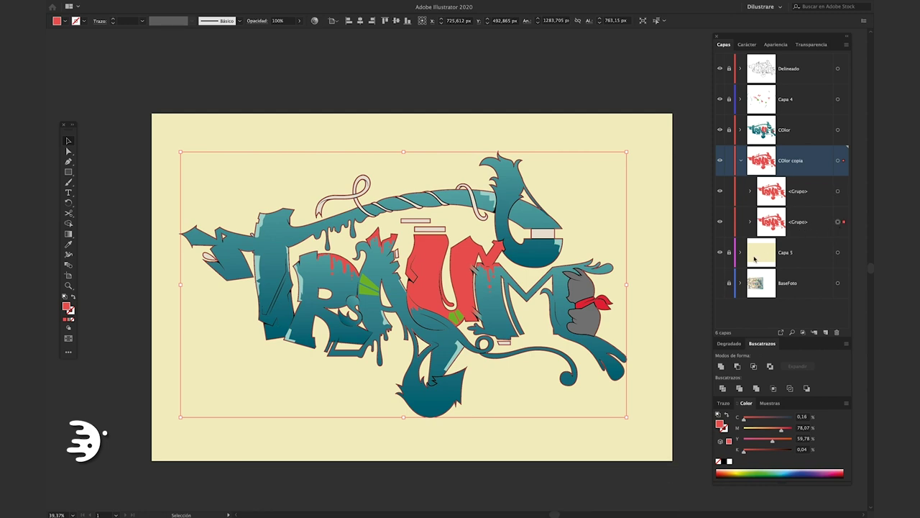
pyautogui.hotkey('shift', 'Down')
pyautogui.hotkey('shift', 'Down')
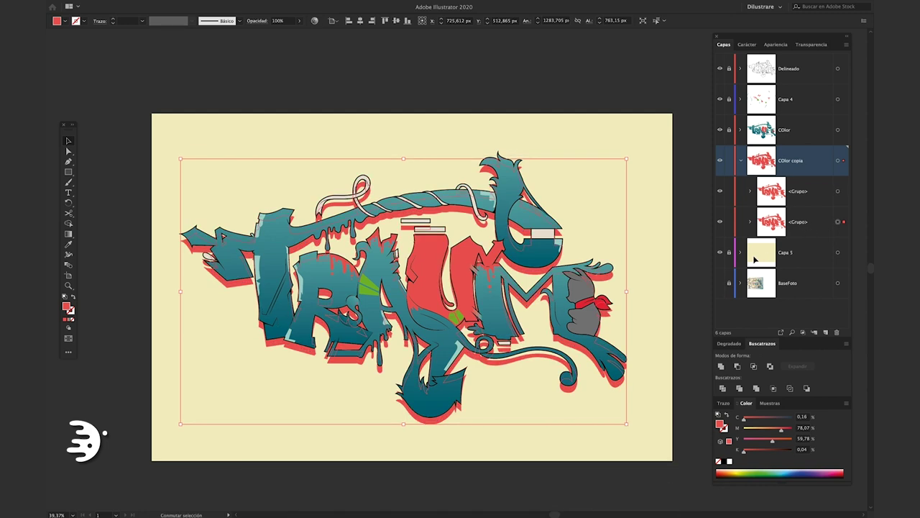
pyautogui.hotkey('shift', 'Down')
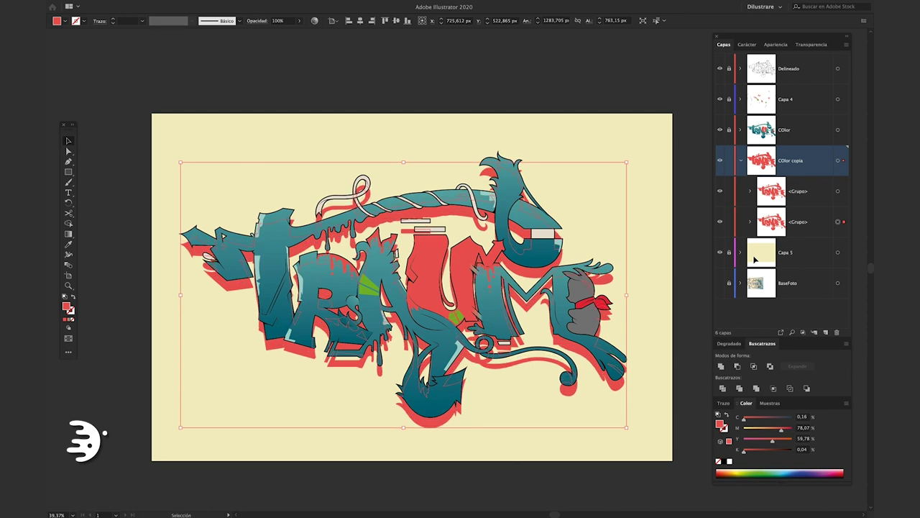
pyautogui.moveTo(627, 294); pyautogui.dragTo(616, 294)
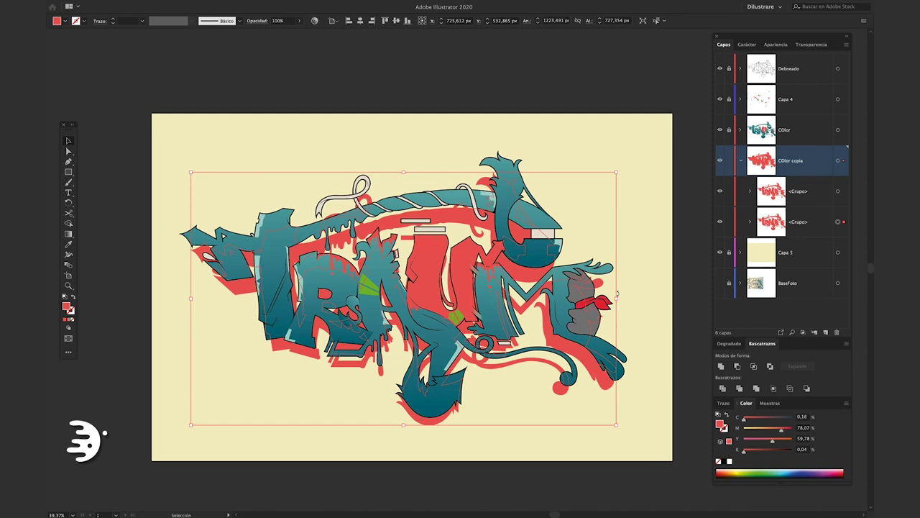
pyautogui.click(656, 324)
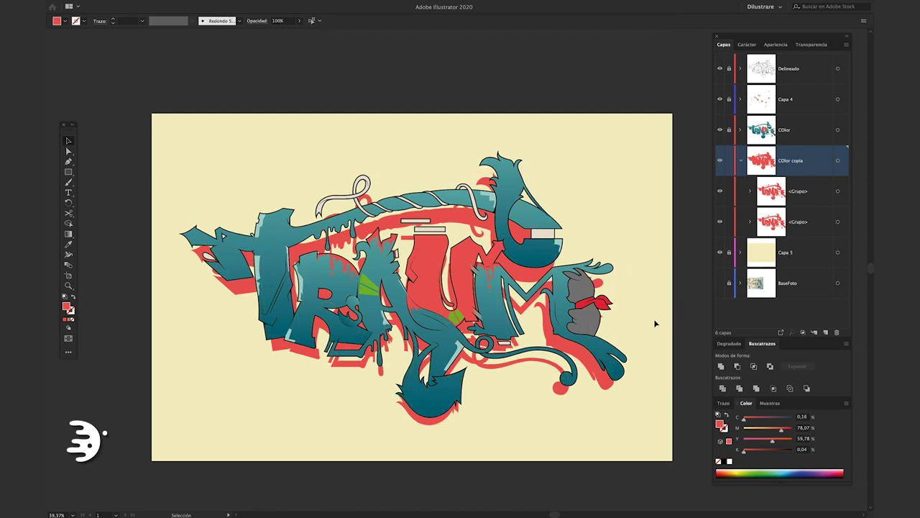
# - Select both red lettering copies and blend them into one Fusión object
pyautogui.click(837, 191)
pyautogui.click(839, 221)
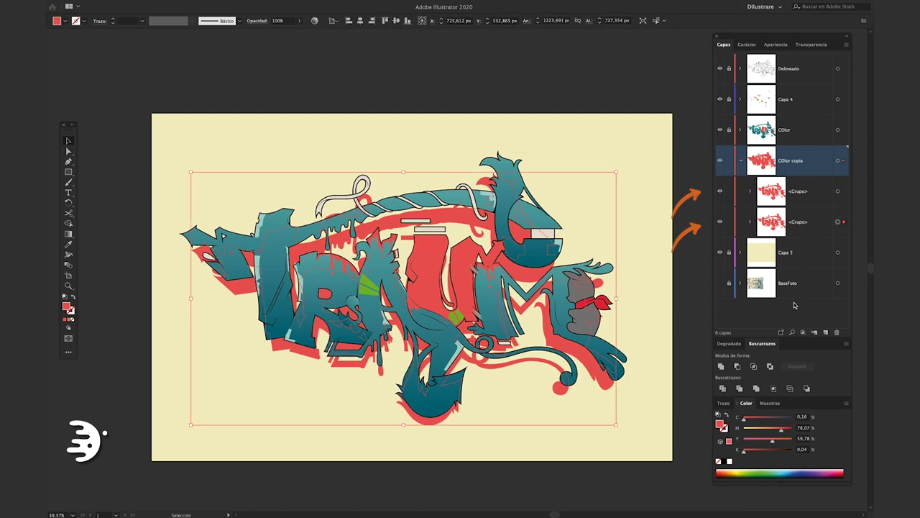
pyautogui.click(68, 266)
pyautogui.scroll(1, 216, 257)
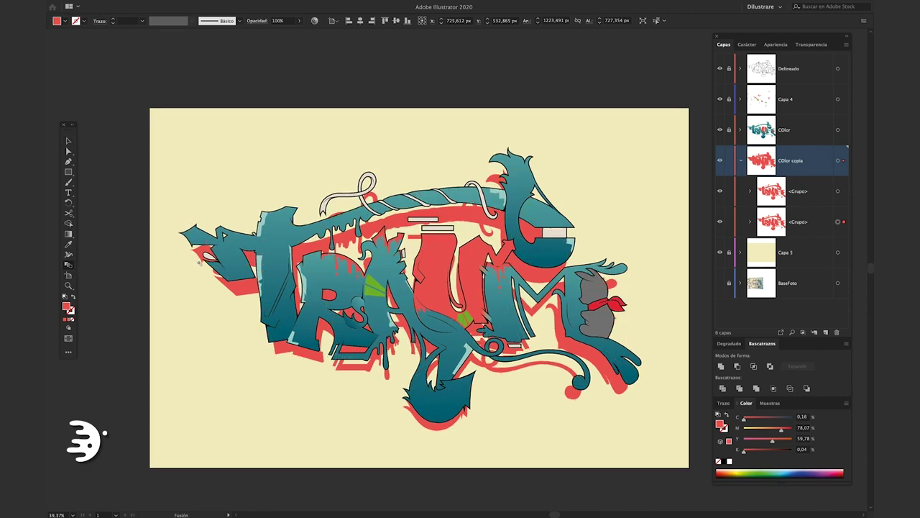
pyautogui.scroll(3, 215, 257)
pyautogui.scroll(2, 216, 257)
pyautogui.scroll(1, 215, 257)
pyautogui.scroll(1, 146, 184)
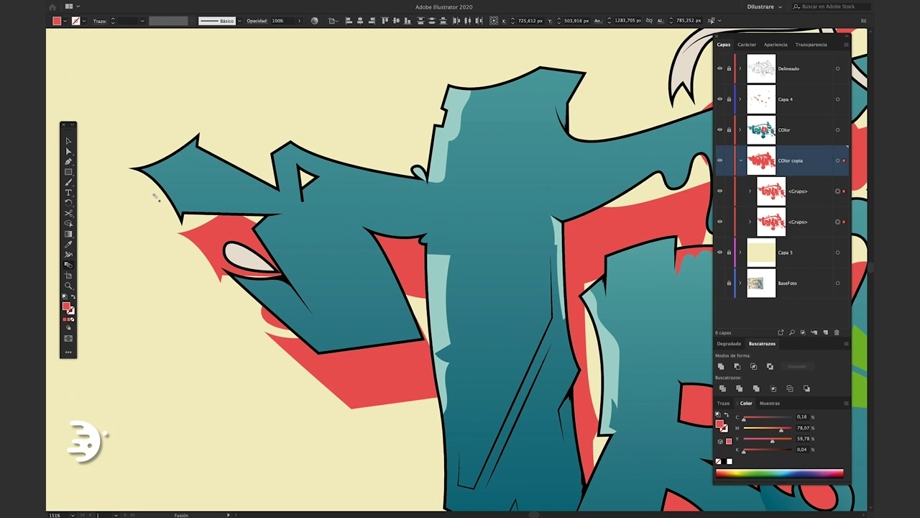
pyautogui.scroll(2, 143, 181)
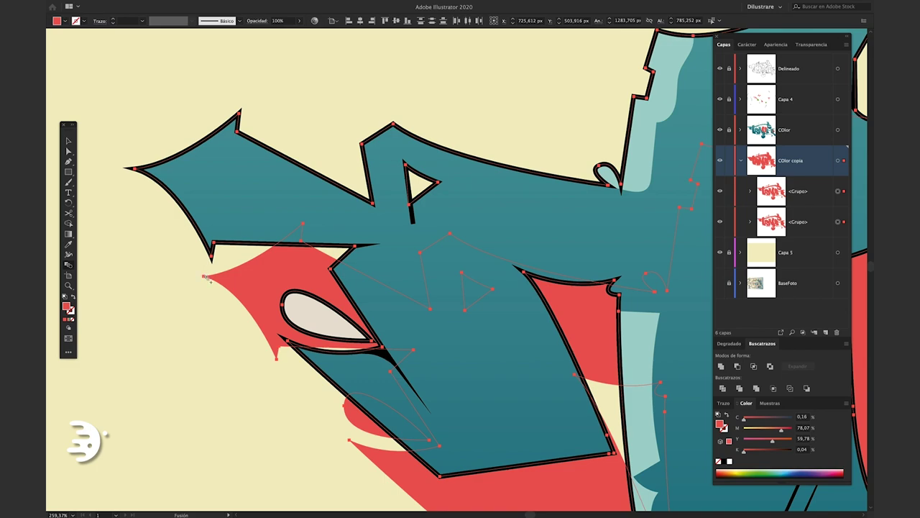
pyautogui.scroll(-2, 207, 279)
pyautogui.scroll(-3, 288, 244)
pyautogui.scroll(-4, 358, 212)
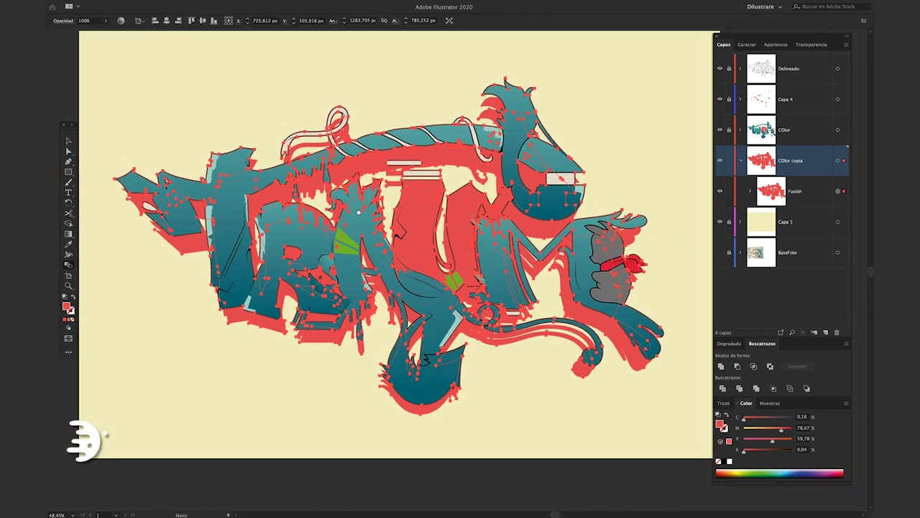
# - Set the blend options spacing to Specified Steps
pyautogui.doubleClick(69, 265)
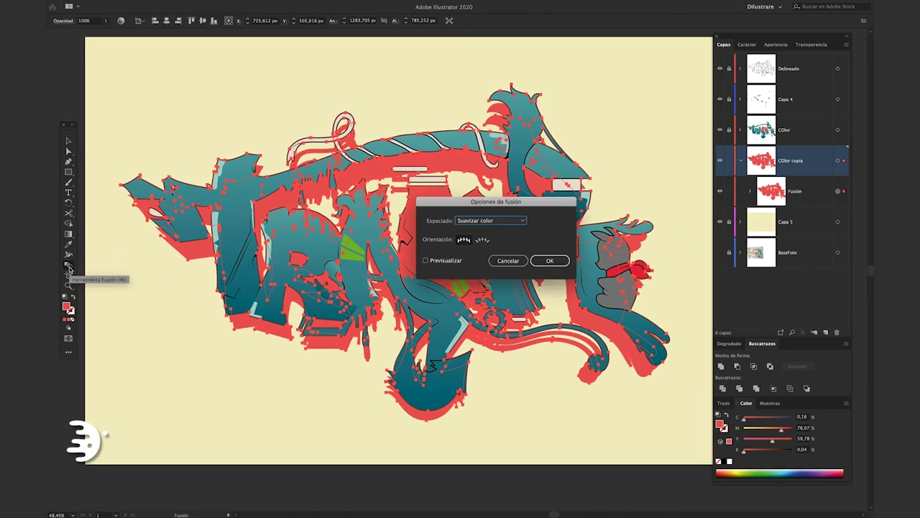
pyautogui.click(492, 221)
pyautogui.click(494, 240)
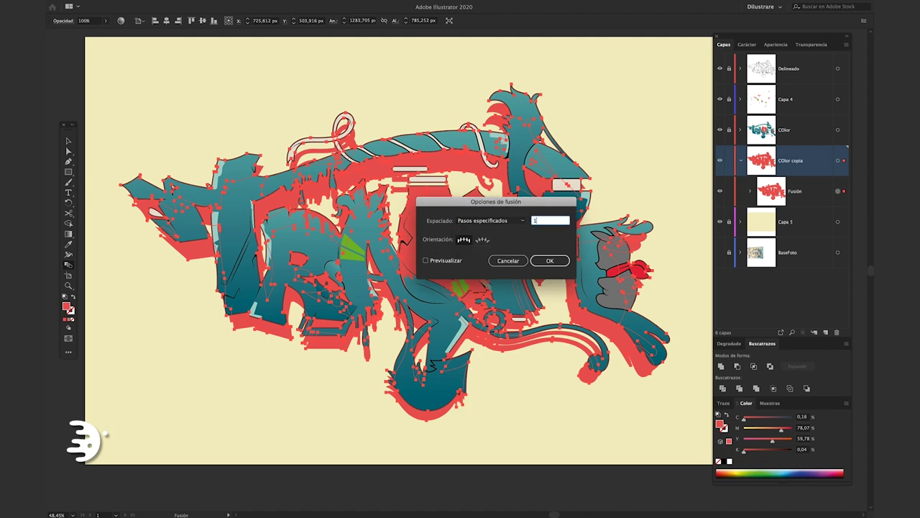
pyautogui.press('Return')
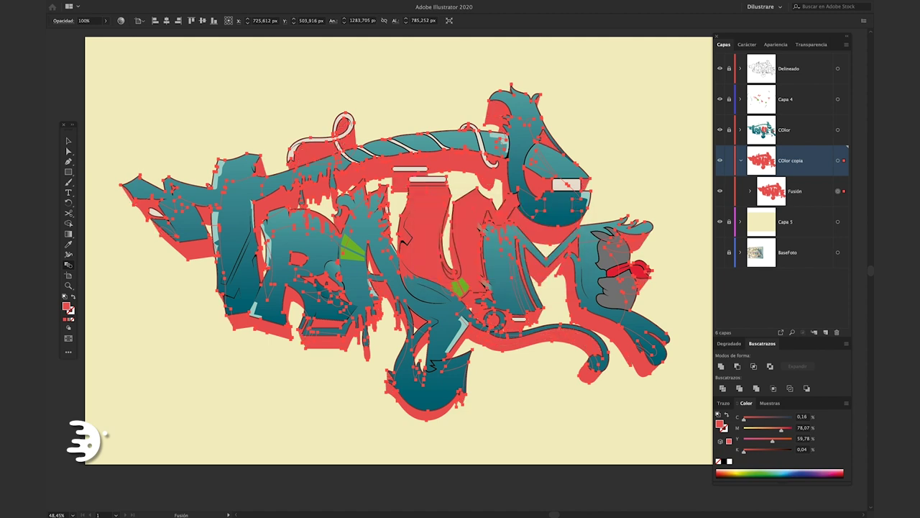
# - Eyedropper the cream colour onto the blend, then darken it to tan with more black
pyautogui.press('v')
pyautogui.press('i')
pyautogui.click(351, 390)
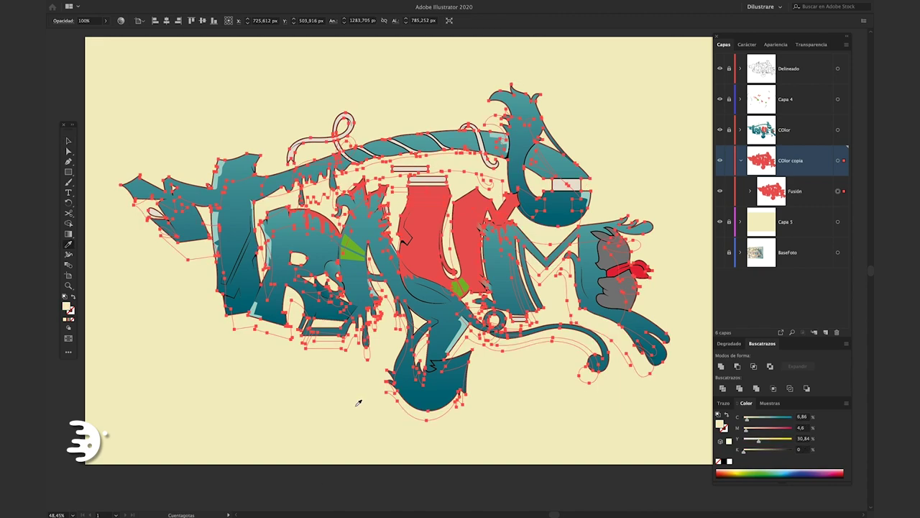
pyautogui.press('v')
pyautogui.click(759, 450)
pyautogui.click(602, 486)
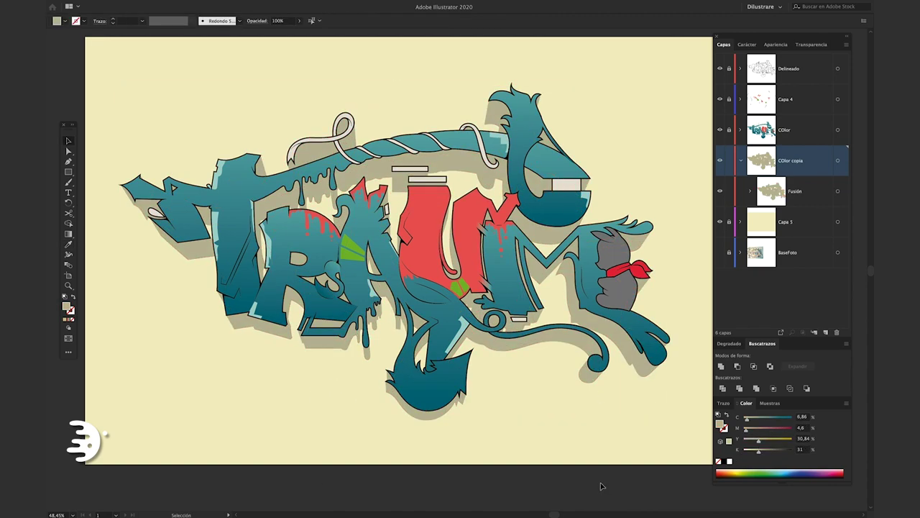
# - Inspect the Fusión blend's two groups in Layers, then return to normal screen mode
pyautogui.press('a')
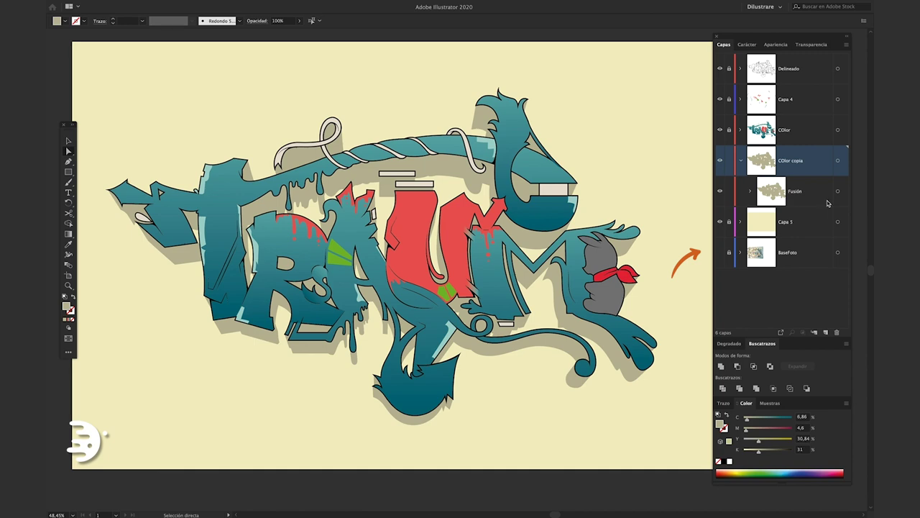
pyautogui.click(750, 191)
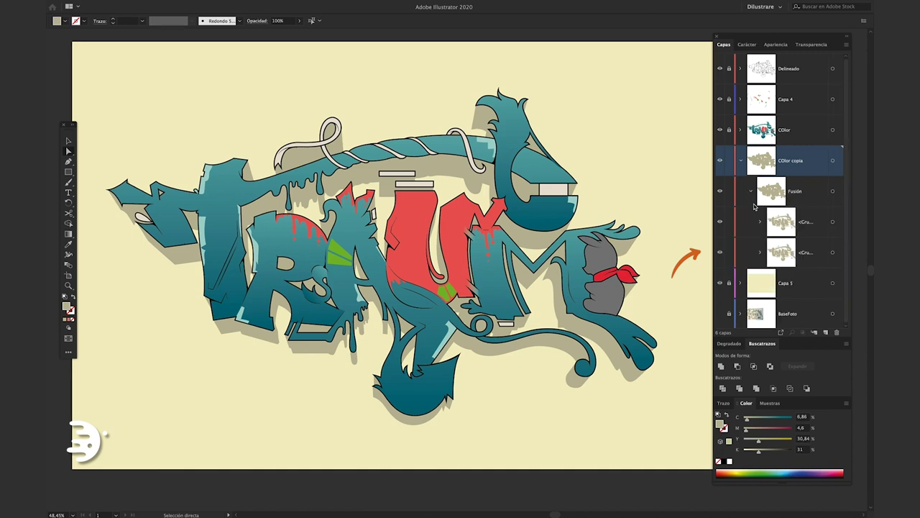
pyautogui.click(833, 253)
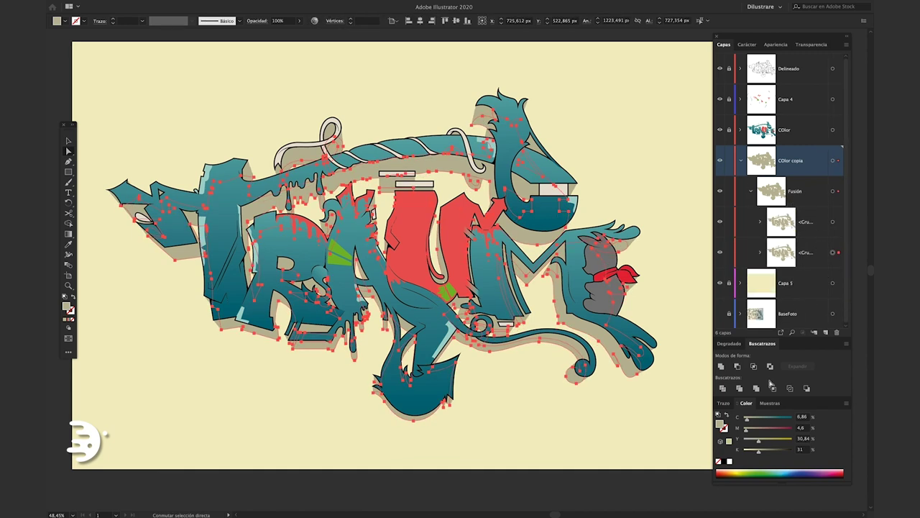
pyautogui.click(386, 501)
pyautogui.press('v')
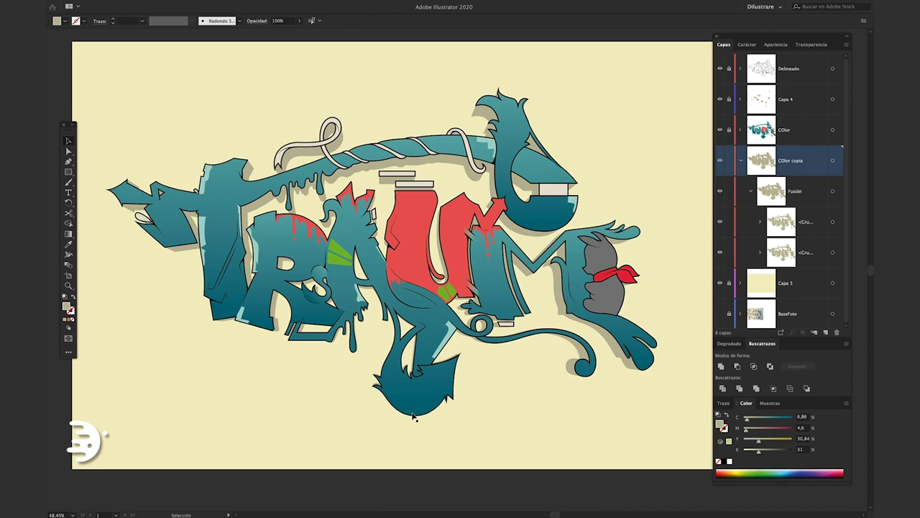
pyautogui.click(536, 363)
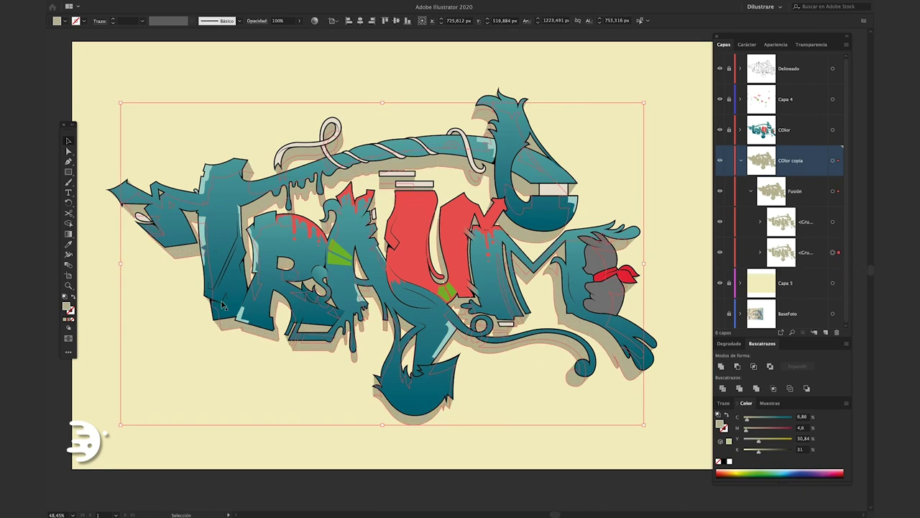
pyautogui.click(369, 86)
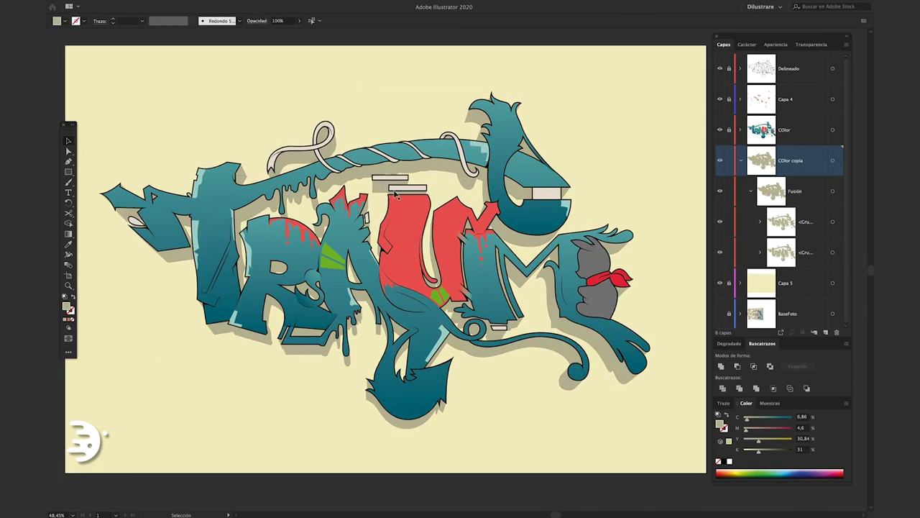
pyautogui.click(347, 298)
pyautogui.press('f')
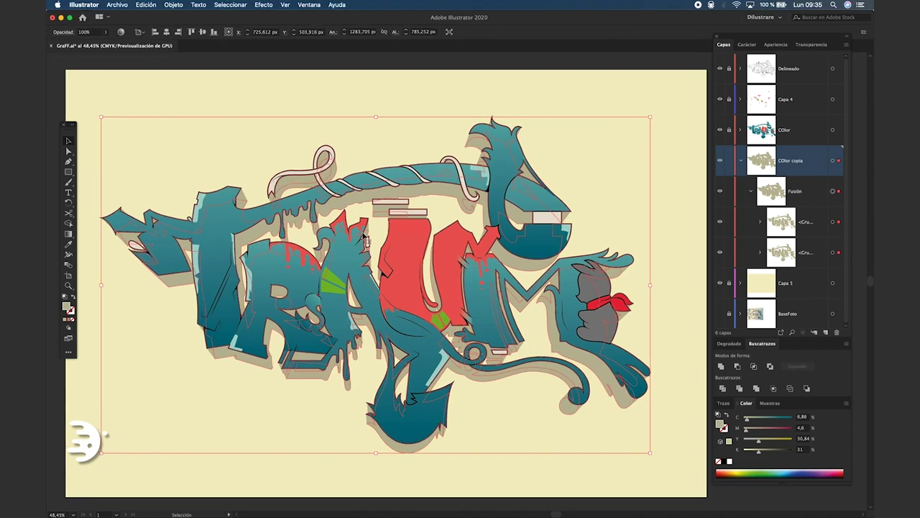
# - Expand the tan shadow blend into a plain path and make its tan slightly darker
pyautogui.click(175, 5)
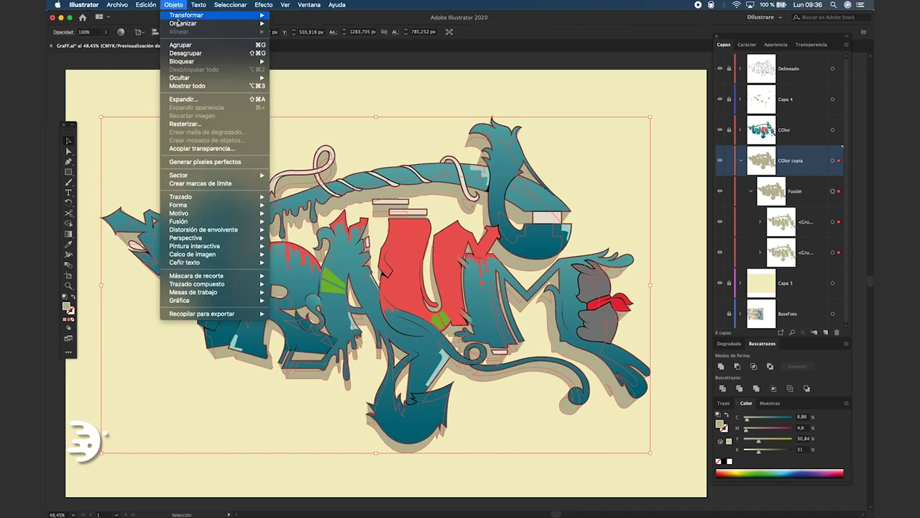
pyautogui.click(189, 102)
pyautogui.press('Return')
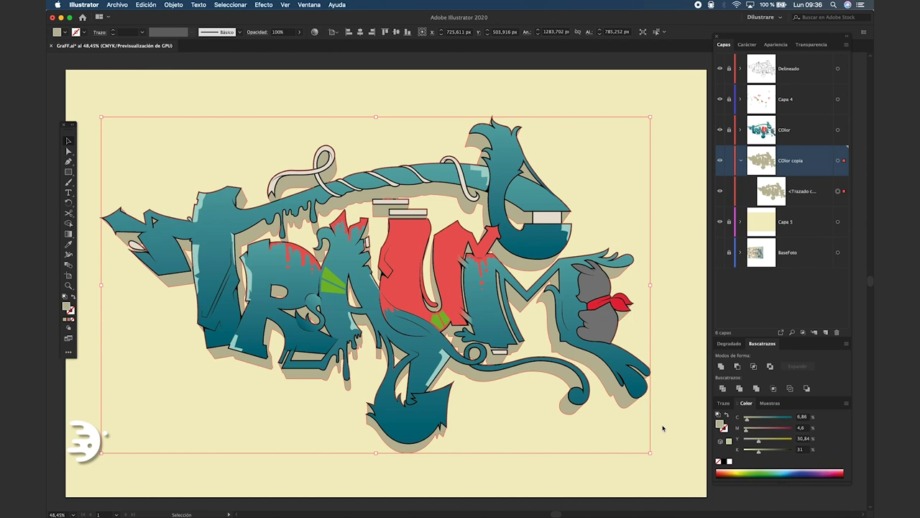
pyautogui.click(762, 469)
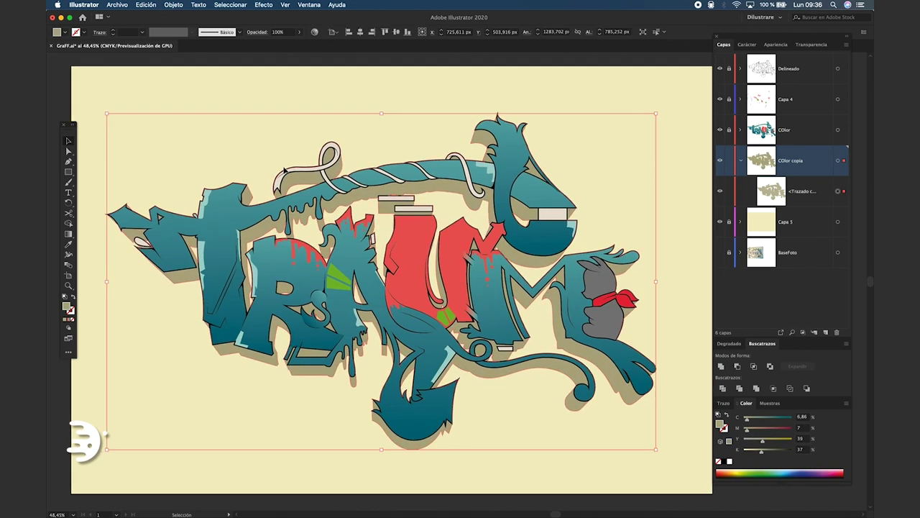
pyautogui.click(85, 32)
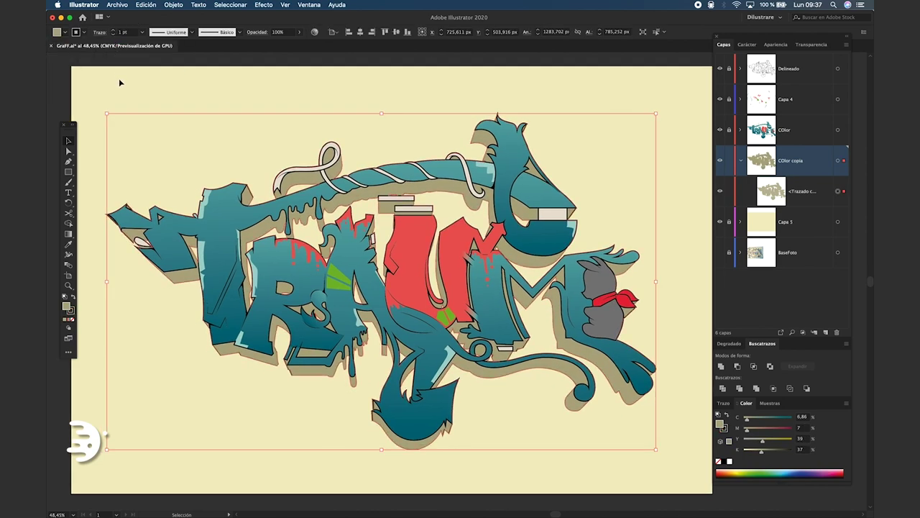
pyautogui.click(120, 83)
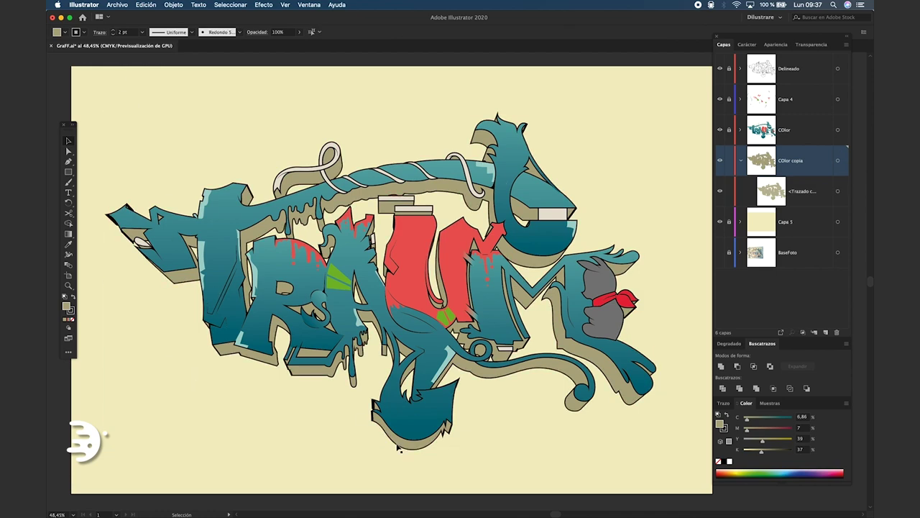
pyautogui.scroll(3, 400, 449)
# - Cut the shadow path at its lower tail corner with Scissors and delete the cut-off segment
pyautogui.scroll(4, 360, 369)
pyautogui.click(359, 370)
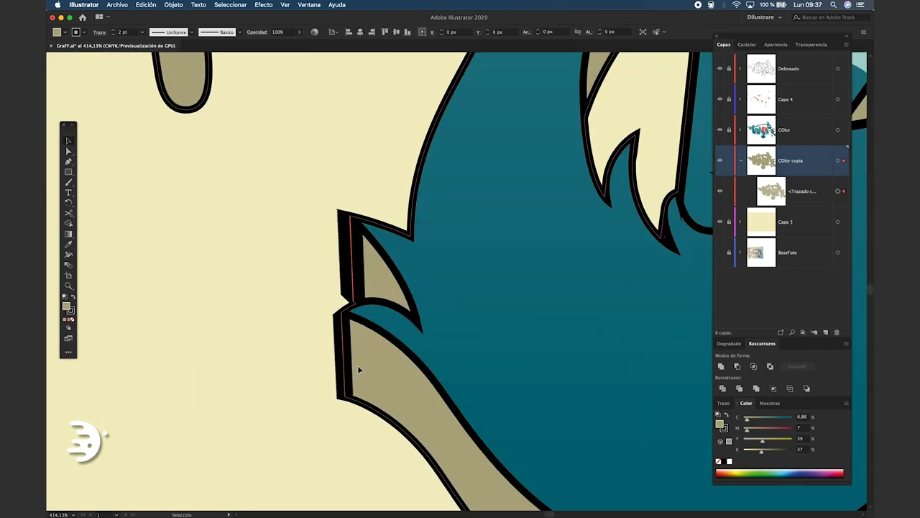
pyautogui.scroll(3, 360, 369)
pyautogui.click(69, 213)
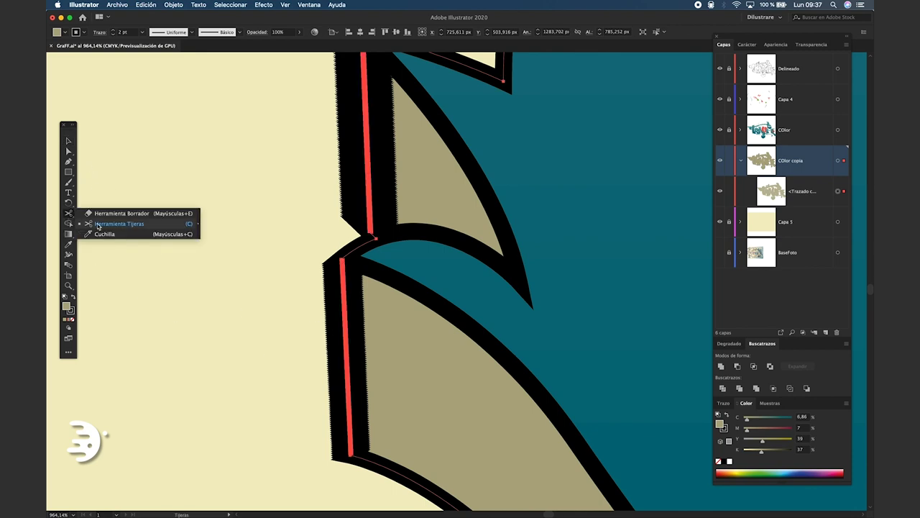
pyautogui.moveTo(69, 214); pyautogui.dragTo(101, 224)
pyautogui.scroll(2, 338, 432)
pyautogui.scroll(2, 349, 435)
pyautogui.scroll(-1, 349, 434)
pyautogui.click(339, 401)
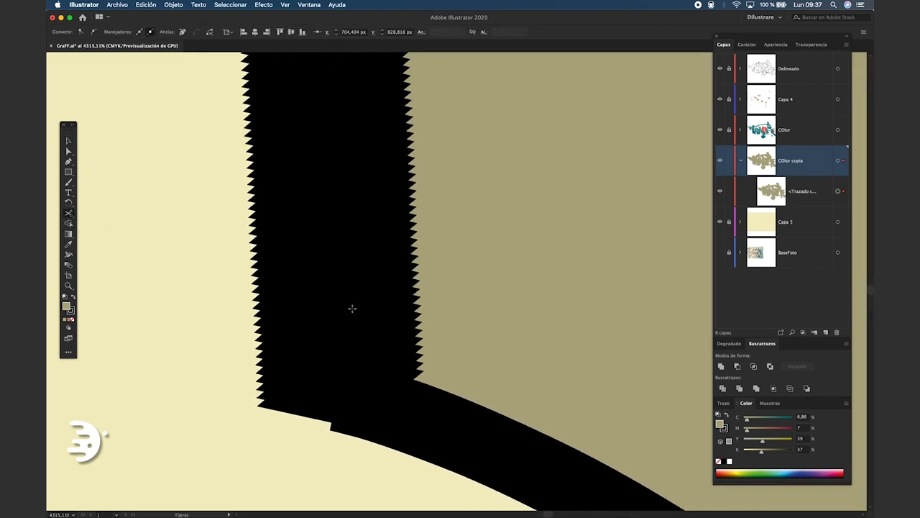
pyautogui.scroll(5, 353, 309)
pyautogui.click(331, 202)
pyautogui.press('Delete')
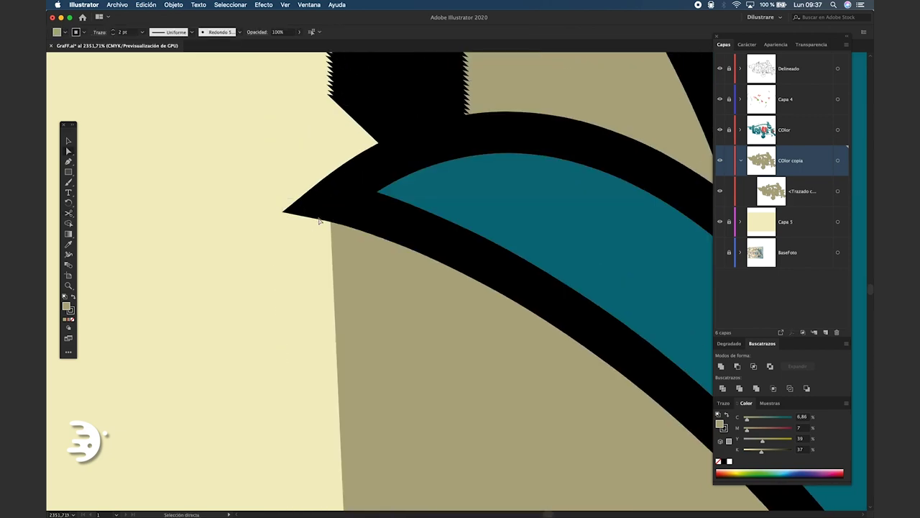
# - Trim the shadow path beside the black band, deleting its jagged anchor points
pyautogui.scroll(-1, 317, 266)
pyautogui.scroll(-2, 317, 266)
pyautogui.scroll(-3, 309, 298)
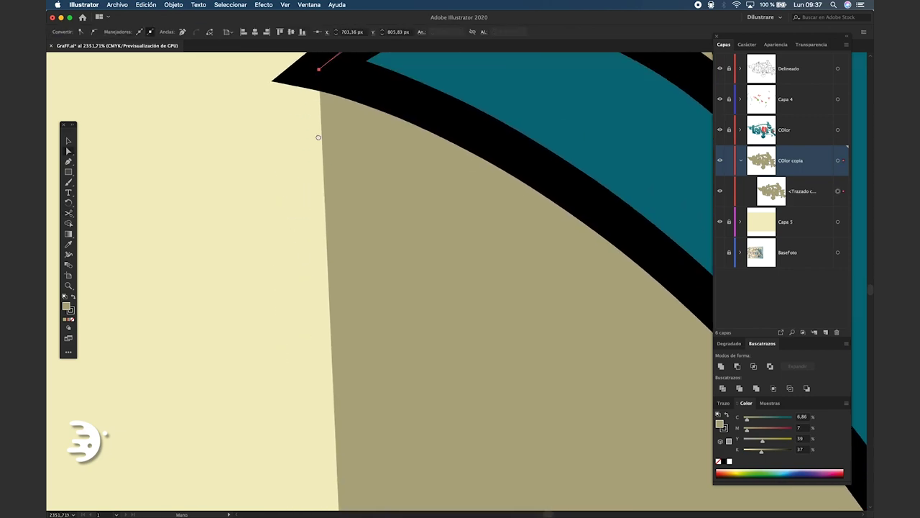
pyautogui.scroll(-4, 318, 216)
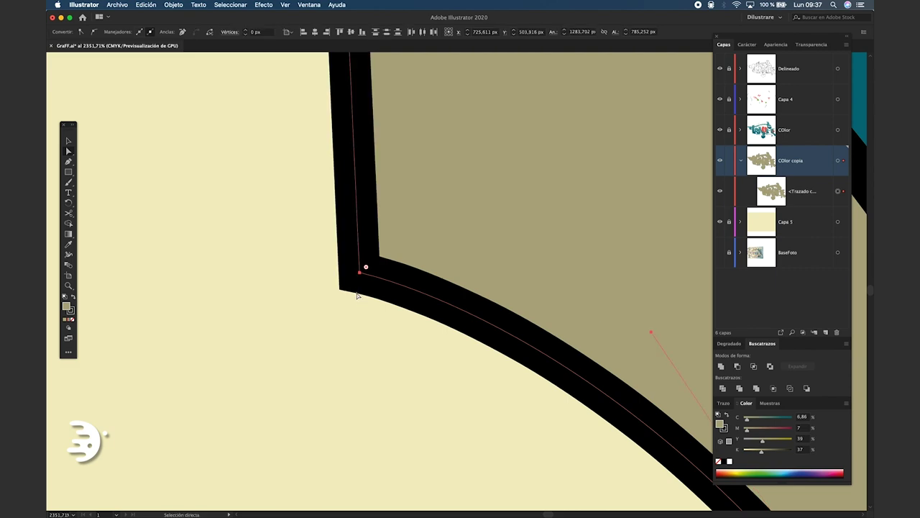
pyautogui.scroll(-5, 362, 277)
pyautogui.moveTo(360, 281); pyautogui.dragTo(334, 381)
pyautogui.click(308, 338)
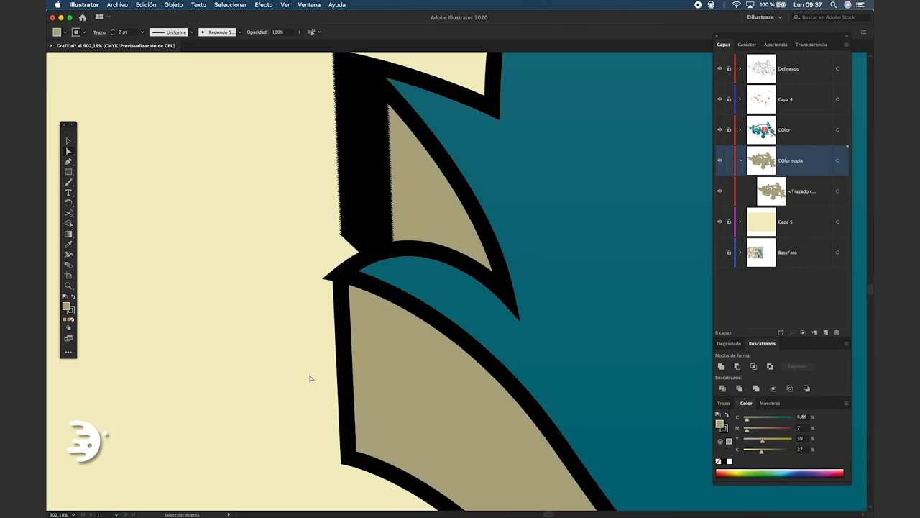
pyautogui.scroll(3, 353, 261)
pyautogui.click(353, 261)
pyautogui.scroll(3, 354, 261)
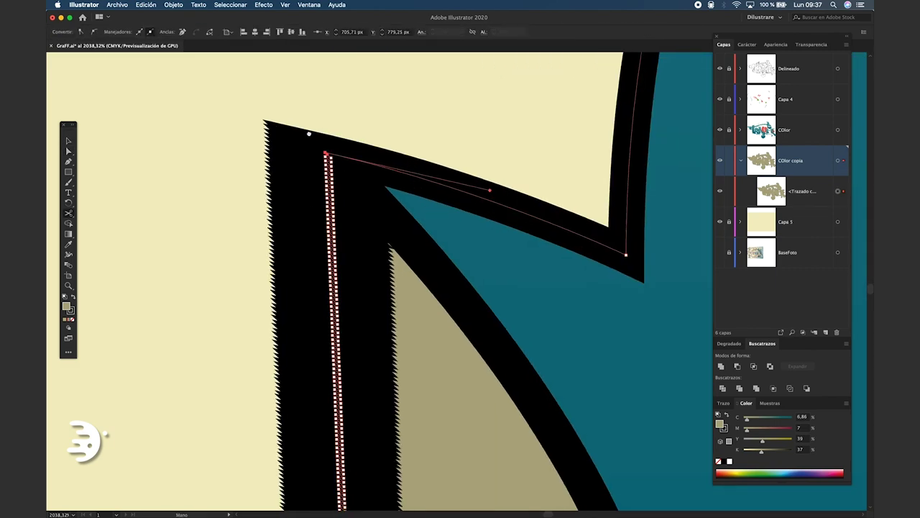
pyautogui.scroll(-5, 329, 295)
pyautogui.scroll(2, 329, 295)
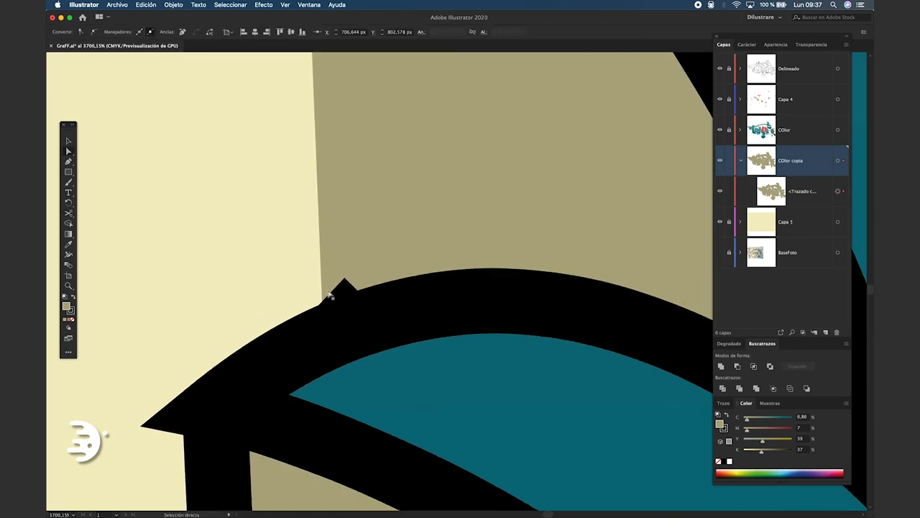
pyautogui.scroll(-5, 302, 189)
pyautogui.scroll(-3, 259, 333)
pyautogui.scroll(-6, 272, 392)
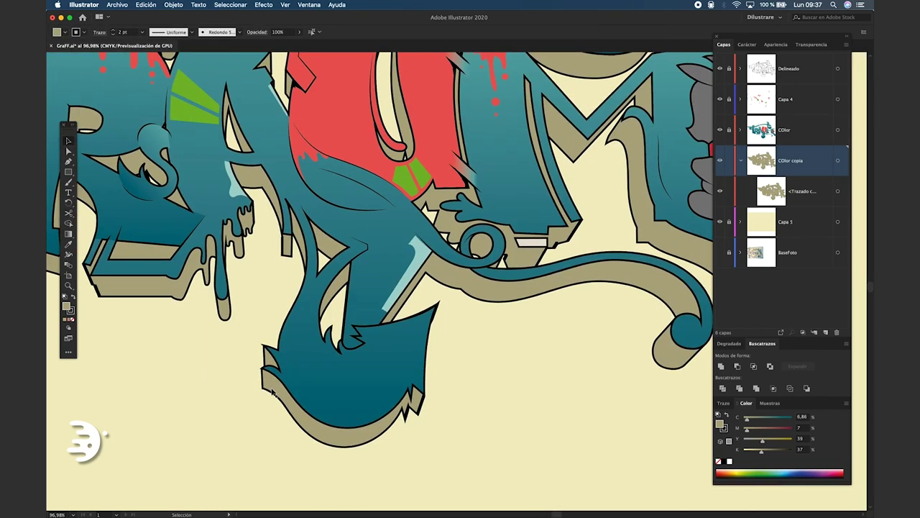
pyautogui.scroll(5, 403, 392)
pyautogui.scroll(5, 415, 135)
pyautogui.press('c')
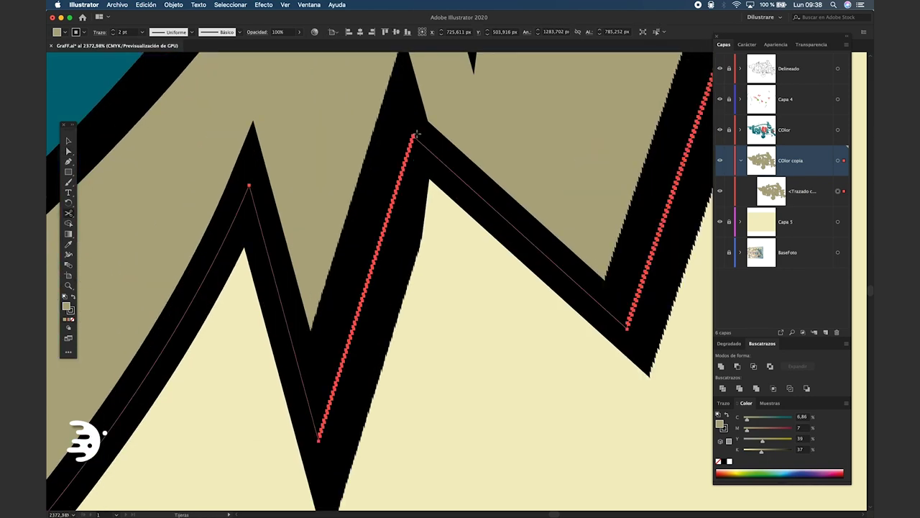
pyautogui.scroll(2, 415, 135)
pyautogui.scroll(2, 415, 134)
pyautogui.press('a')
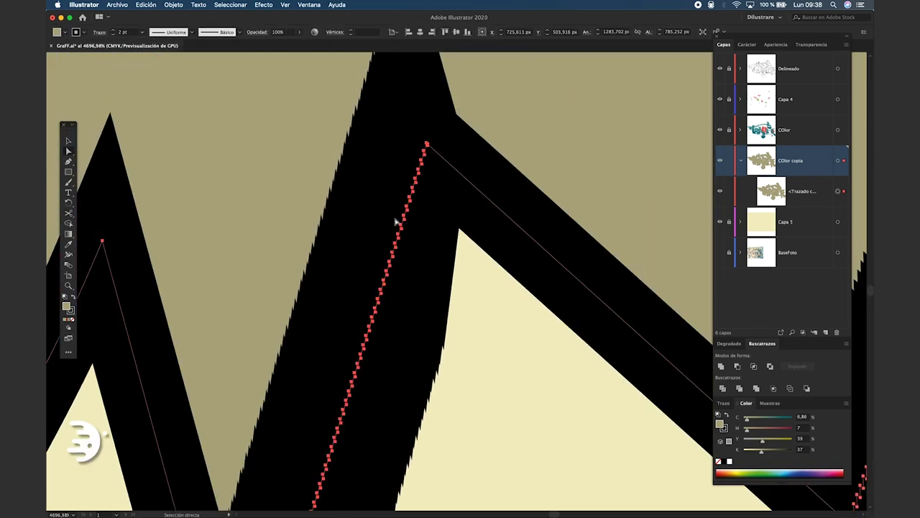
pyautogui.press('Delete')
# - Delete the jagged band along the shadow edge and copy the colour code from the palette
pyautogui.scroll(1, 434, 141)
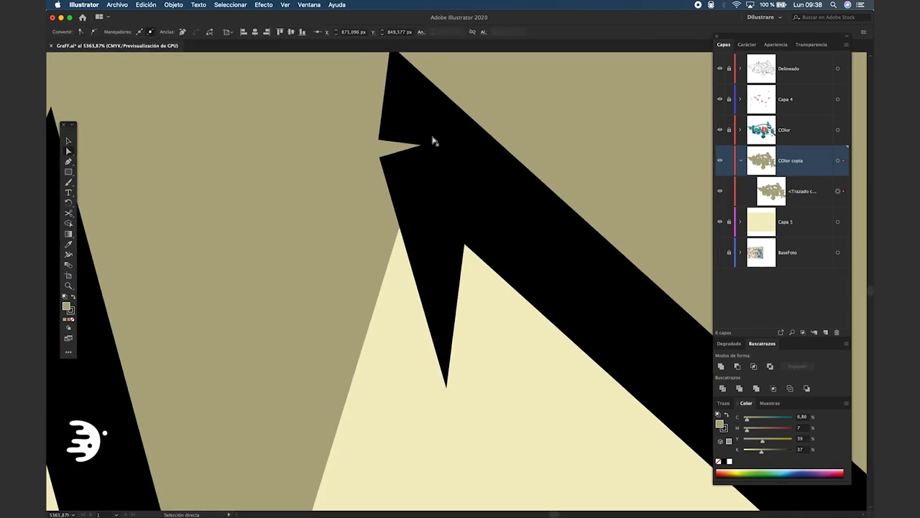
pyautogui.scroll(1, 433, 141)
pyautogui.scroll(-3, 411, 179)
pyautogui.scroll(-3, 388, 252)
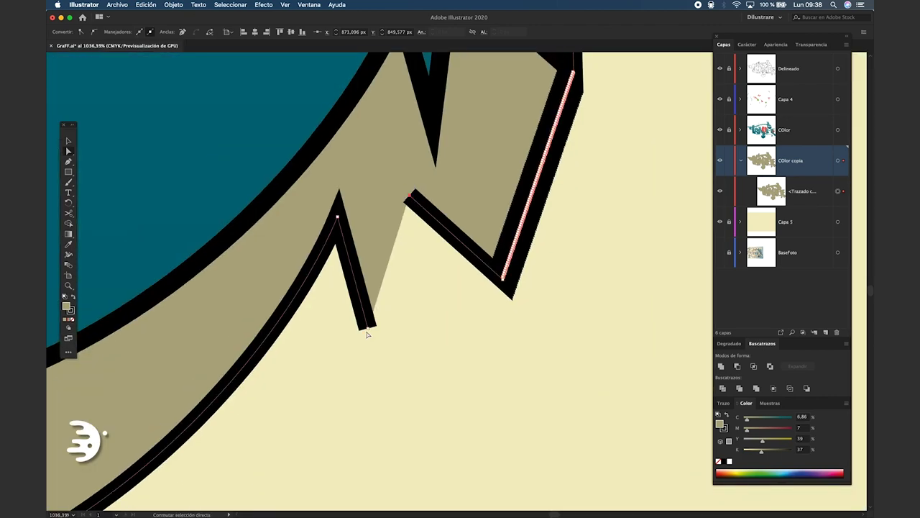
pyautogui.scroll(2, 430, 236)
pyautogui.scroll(2, 430, 236)
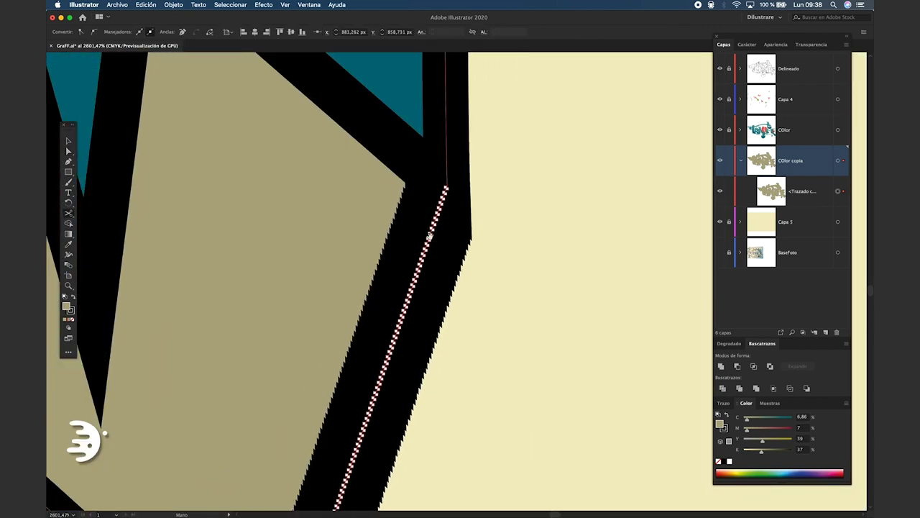
pyautogui.press('Delete')
pyautogui.scroll(-5, 374, 374)
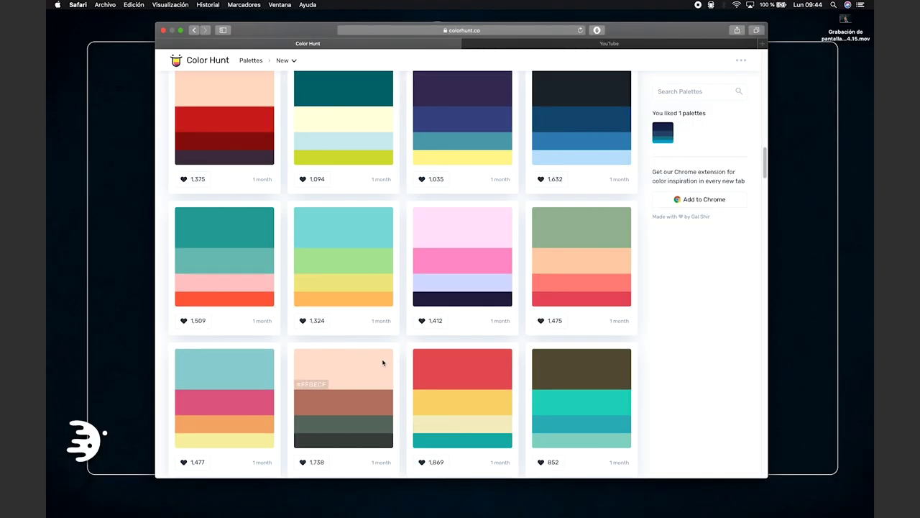
pyautogui.click(223, 301)
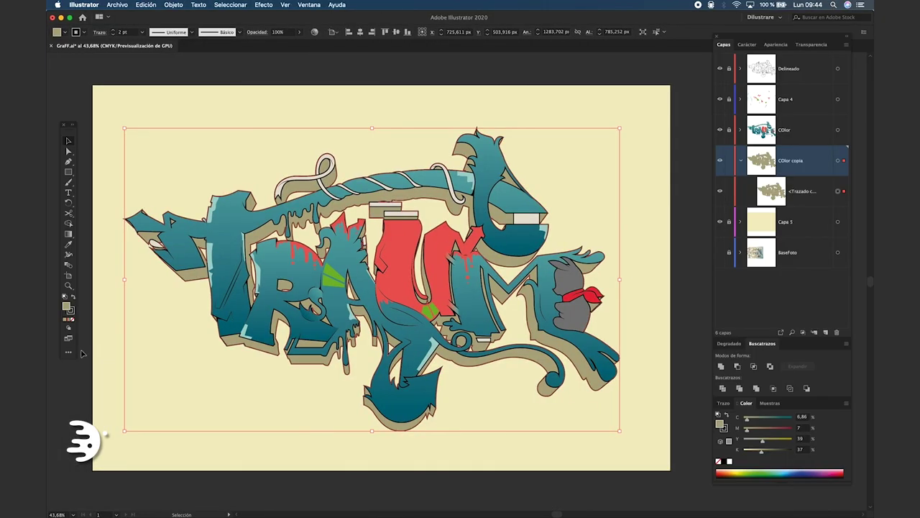
# - Apply the copied orange as the shadow fill and make Delineado the active layer
pyautogui.doubleClick(67, 308)
pyautogui.press('Return')
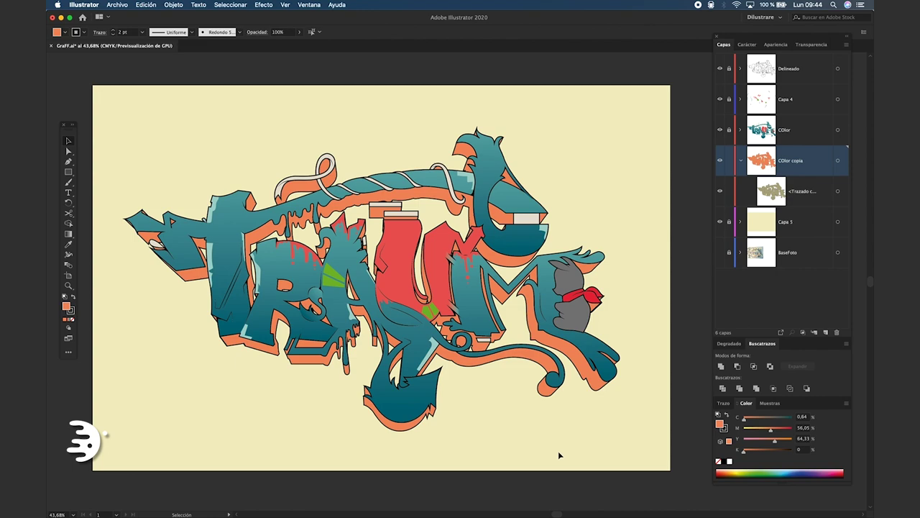
pyautogui.click(742, 164)
pyautogui.click(781, 72)
pyautogui.scroll(3, 195, 354)
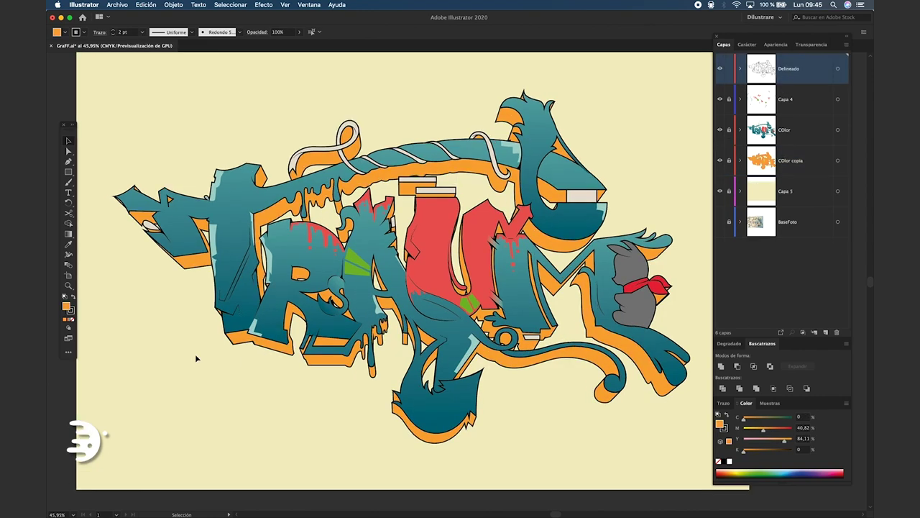
pyautogui.scroll(4, 312, 359)
# - Draw a thin black fold line from the orange corner to the upper-left tip
pyautogui.scroll(2, 331, 317)
pyautogui.press('p')
pyautogui.scroll(3, 346, 266)
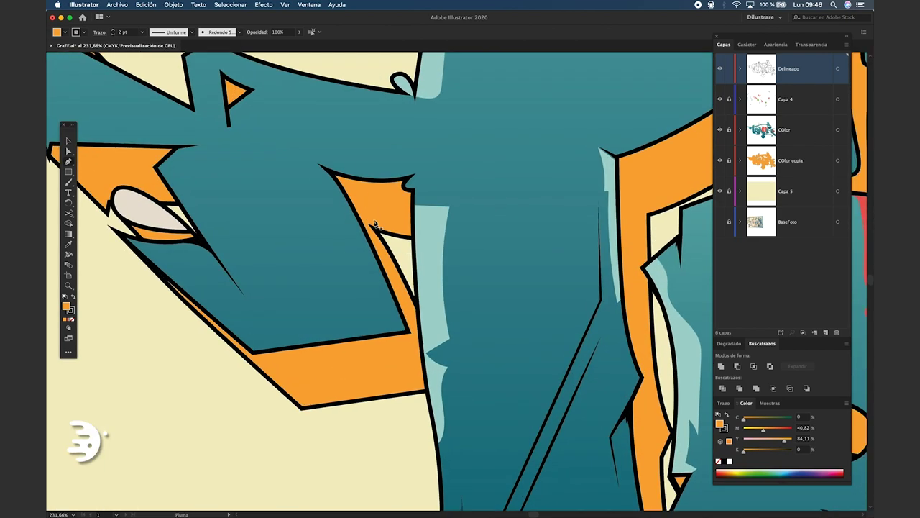
pyautogui.scroll(2, 377, 237)
pyautogui.click(381, 237)
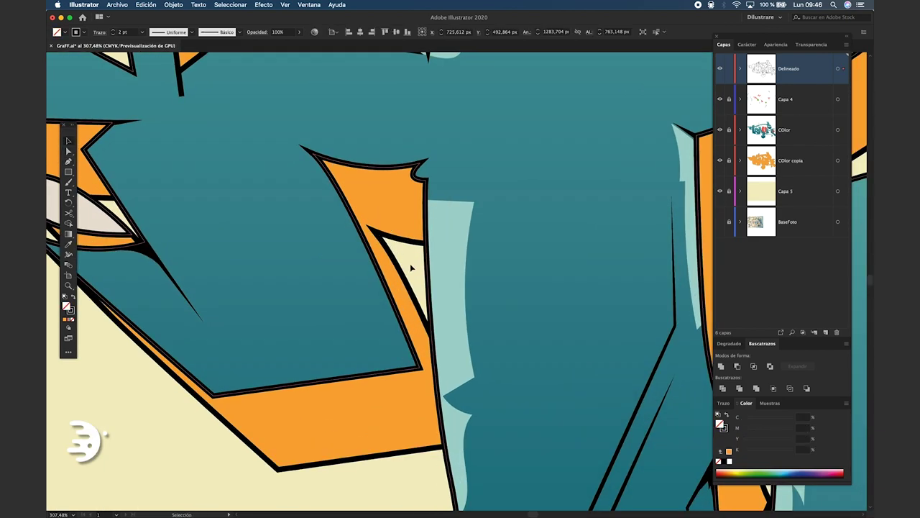
pyautogui.scroll(4, 357, 190)
pyautogui.click(271, 121)
pyautogui.press('v')
pyautogui.hscroll(10, 359, 206)
pyautogui.scroll(-10, 360, 205)
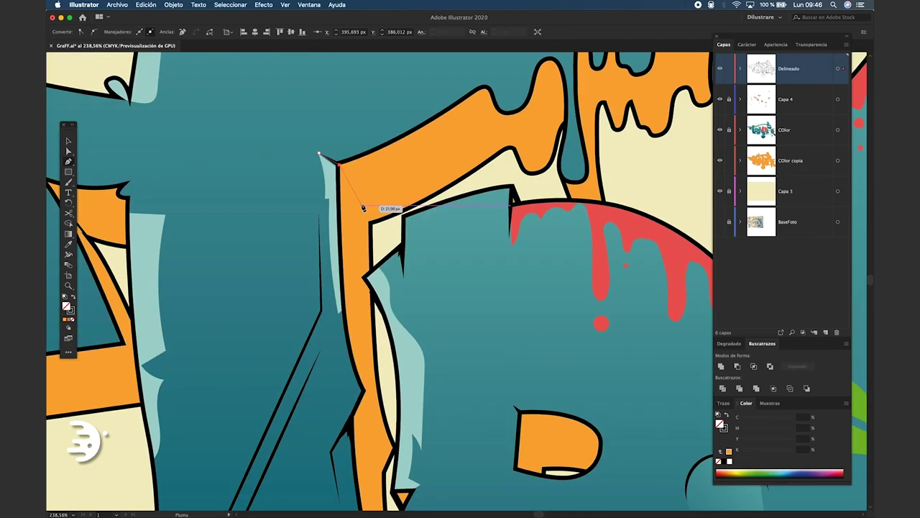
pyautogui.scroll(-1, 423, 359)
pyautogui.scroll(-5, 423, 359)
pyautogui.hscroll(5, 346, 201)
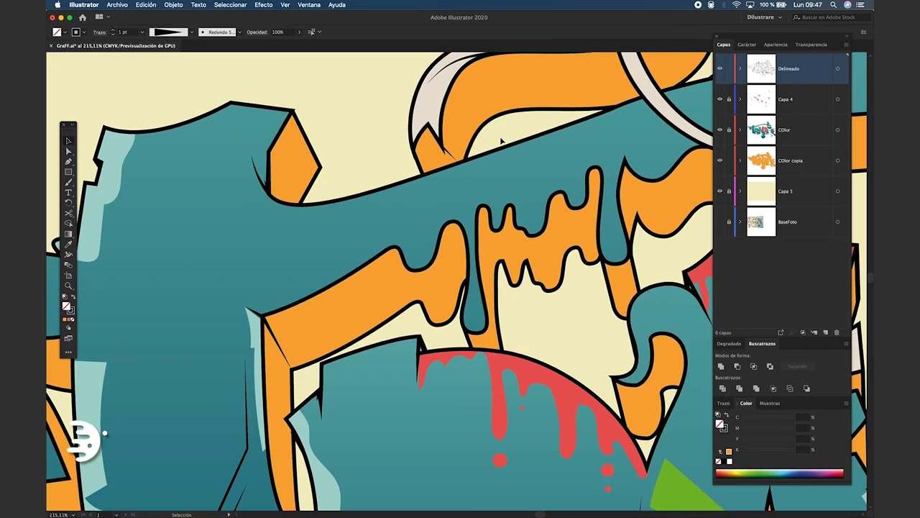
# - Add fold lines across the orange drip area and along the orange hook
pyautogui.press('p')
pyautogui.click(393, 255)
pyautogui.click(424, 325)
pyautogui.hscroll(5, 465, 333)
pyautogui.click(407, 237)
pyautogui.click(536, 213)
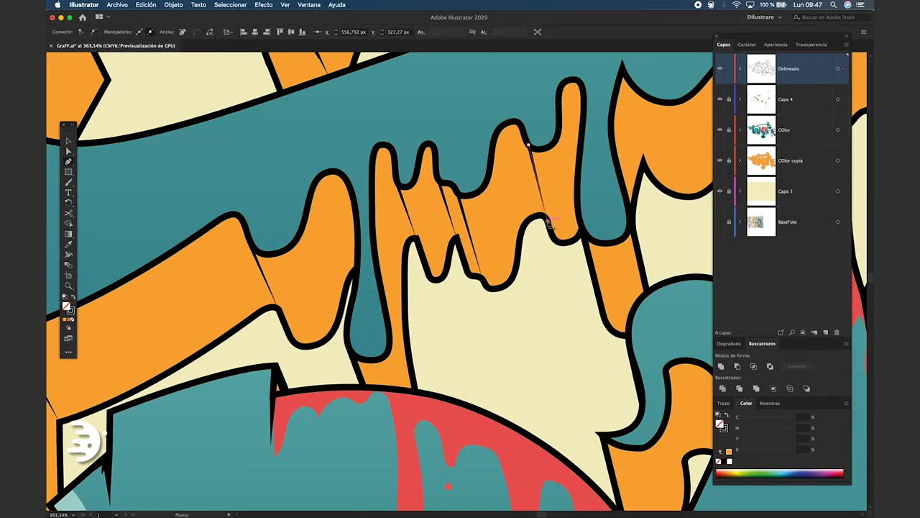
pyautogui.scroll(3, 460, 259)
pyautogui.click(551, 140)
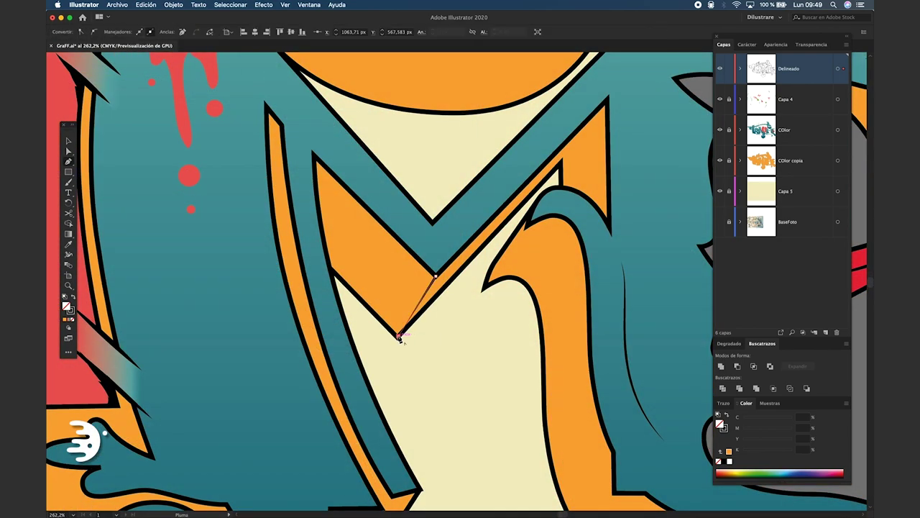
pyautogui.hscroll(-2, 664, 189)
pyautogui.hscroll(5, 448, 263)
pyautogui.click(456, 210)
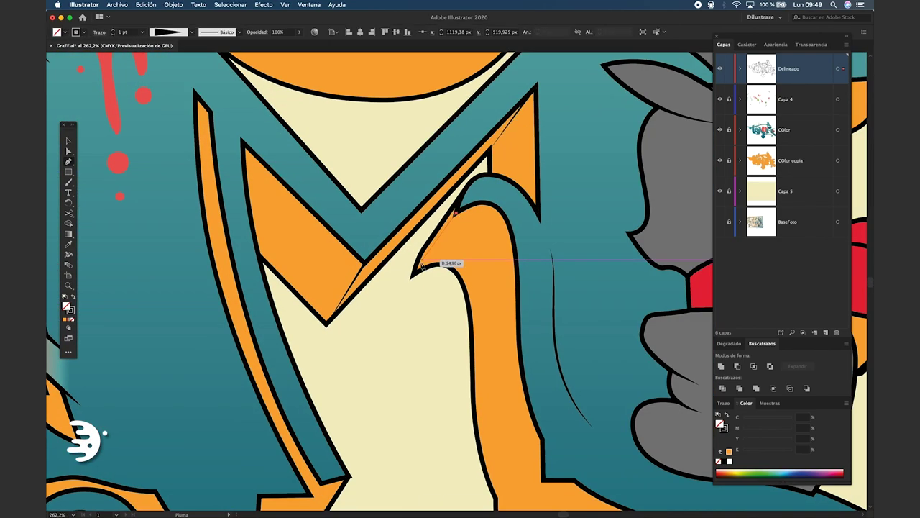
pyautogui.click(413, 274)
pyautogui.scroll(-1, 384, 365)
pyautogui.scroll(3, 384, 364)
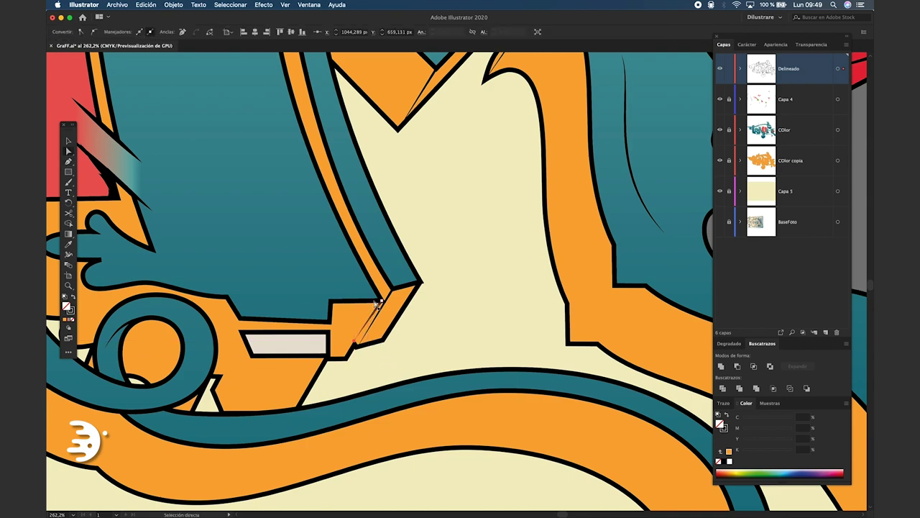
pyautogui.scroll(3, 376, 308)
# - Draw a fold line up the orange edge toward the red area
pyautogui.press('a')
pyautogui.scroll(-3, 354, 366)
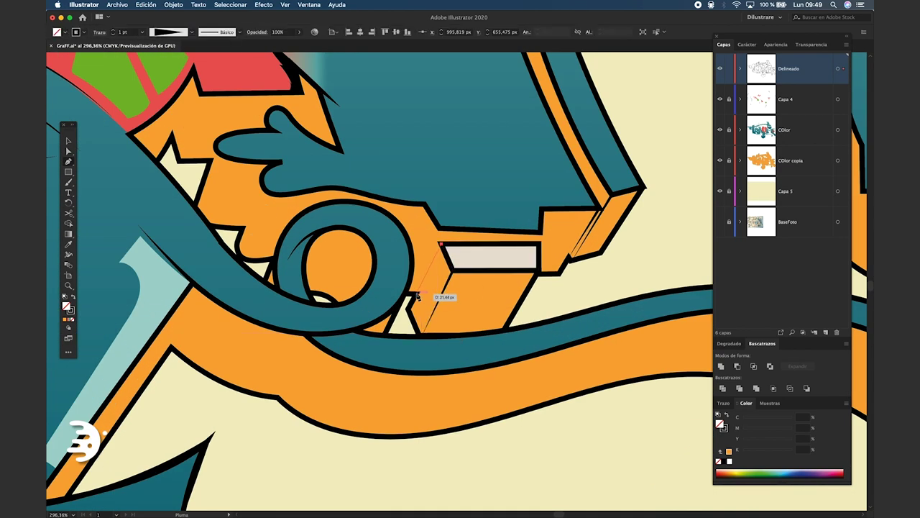
pyautogui.press('p')
pyautogui.click(179, 160)
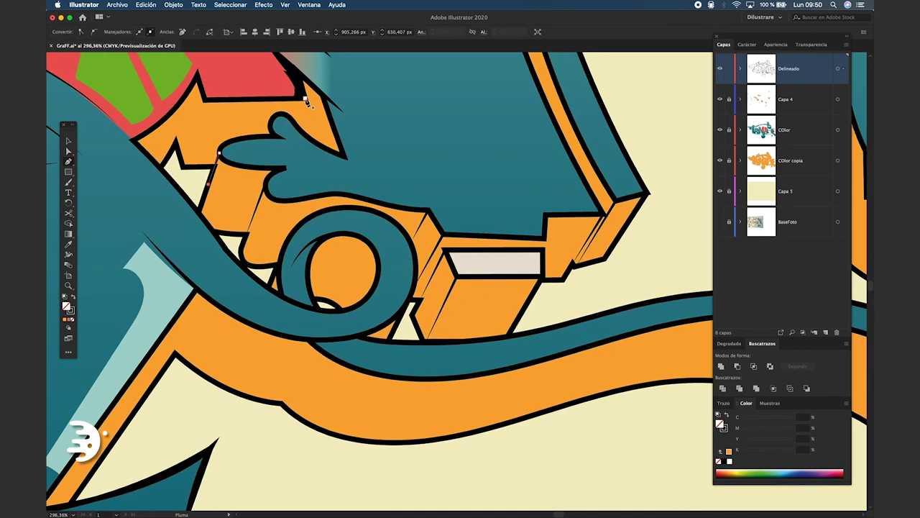
pyautogui.scroll(2, 216, 143)
pyautogui.click(218, 107)
pyautogui.scroll(-3, 216, 95)
pyautogui.scroll(3, 339, 366)
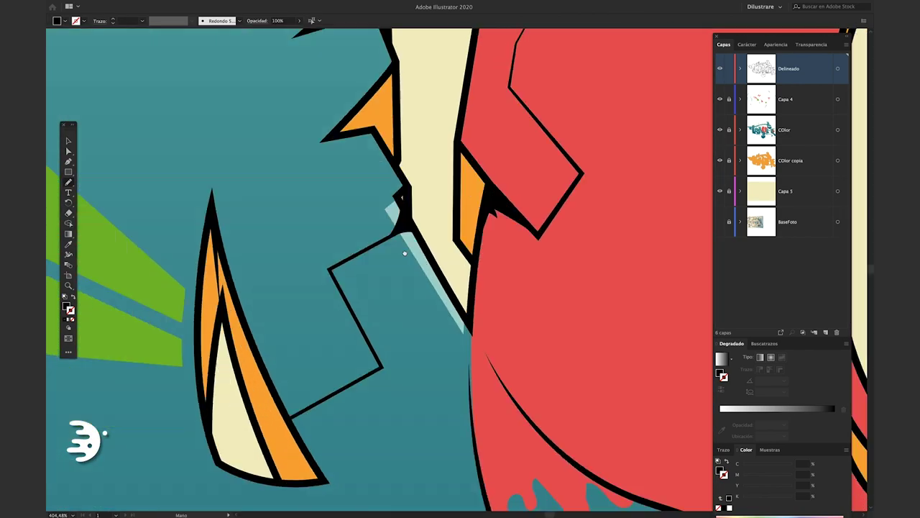
pyautogui.moveTo(405, 253); pyautogui.dragTo(354, 262)
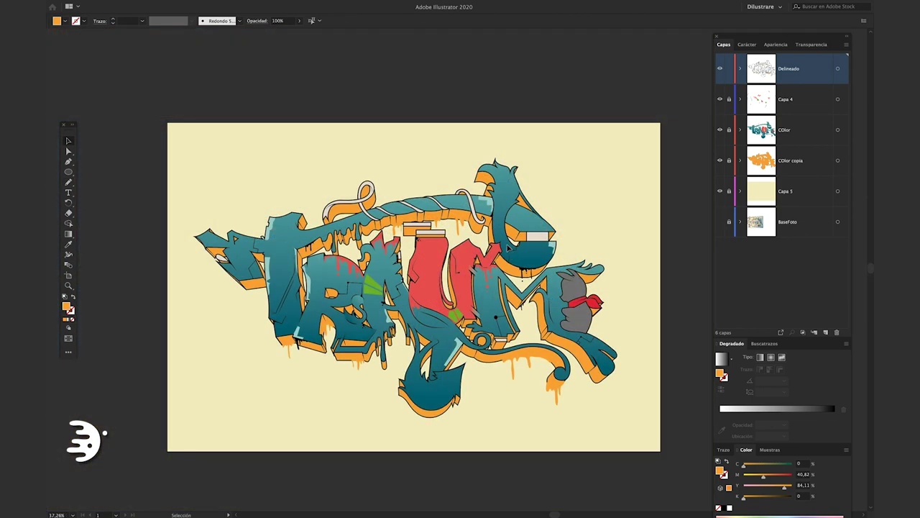
# - On layer Capa 4, set up a white stroke with a tapered width profile for Pen drawing
pyautogui.hotkey('shift', 'x')
pyautogui.moveTo(688, 97); pyautogui.dragTo(636, 159)
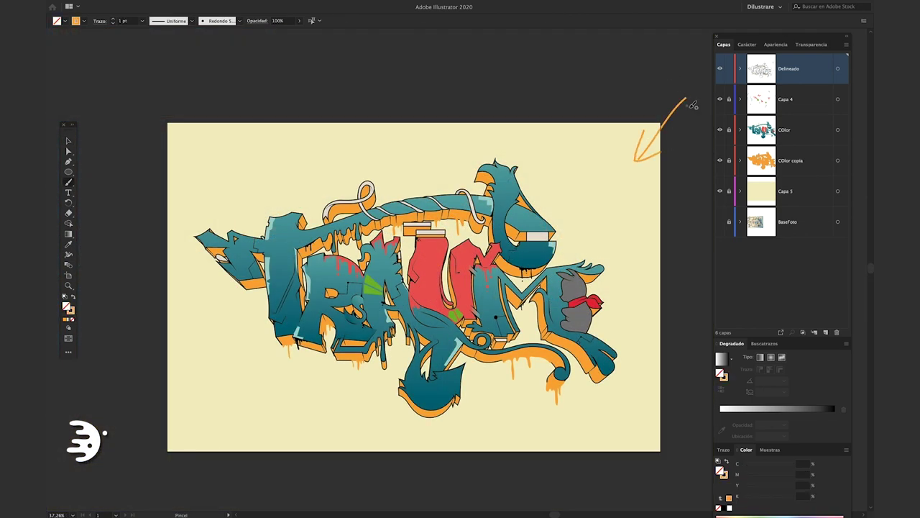
pyautogui.click(791, 99)
pyautogui.press('p')
pyautogui.click(84, 21)
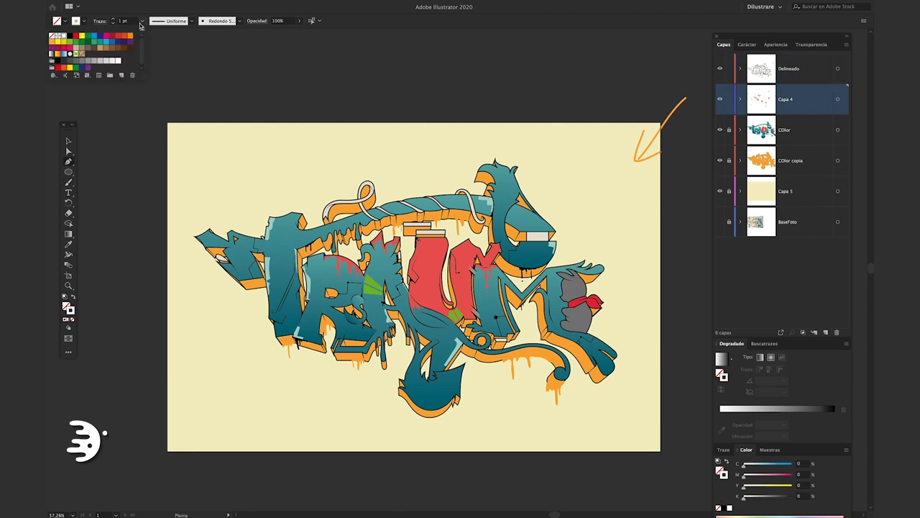
pyautogui.click(169, 21)
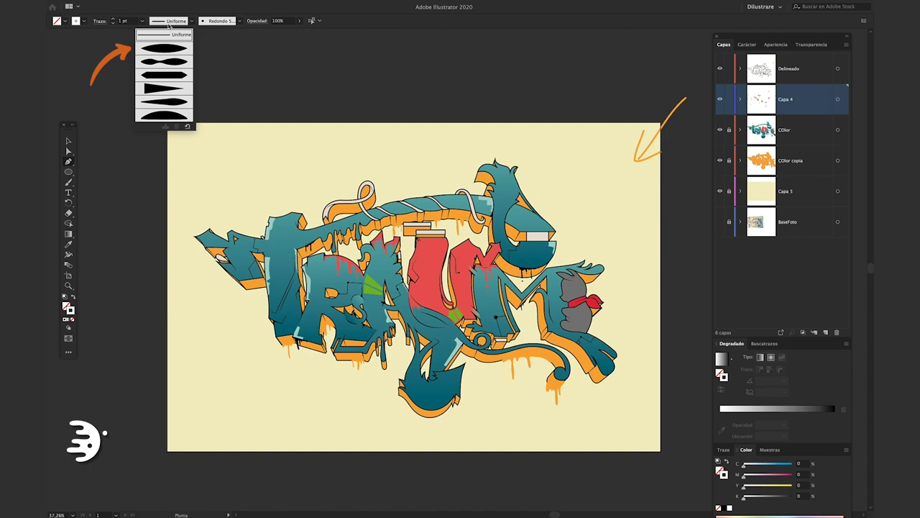
pyautogui.click(169, 21)
pyautogui.click(239, 21)
pyautogui.click(240, 21)
pyautogui.scroll(5, 227, 234)
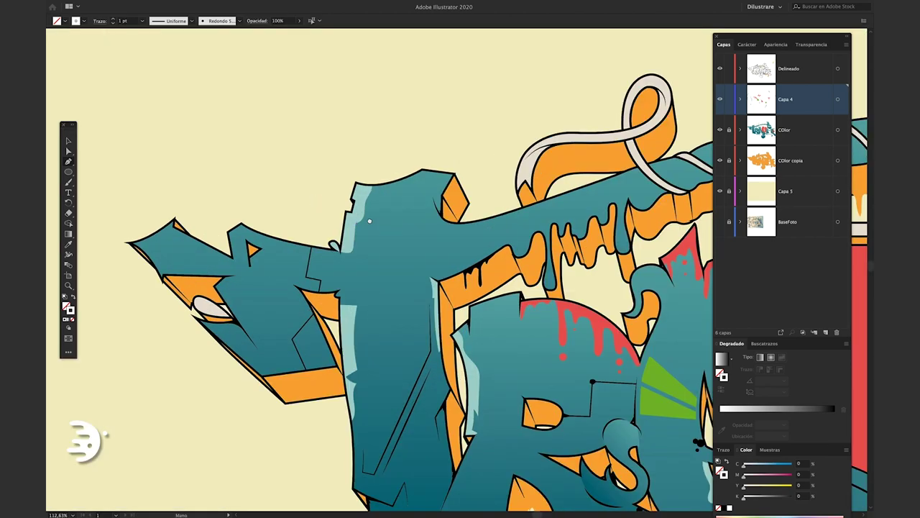
pyautogui.scroll(2, 369, 221)
# - Draw white highlight strokes along the teal band and the head's right edge
pyautogui.moveTo(287, 203); pyautogui.dragTo(612, 124)
pyautogui.click(169, 21)
pyautogui.scroll(2, 544, 141)
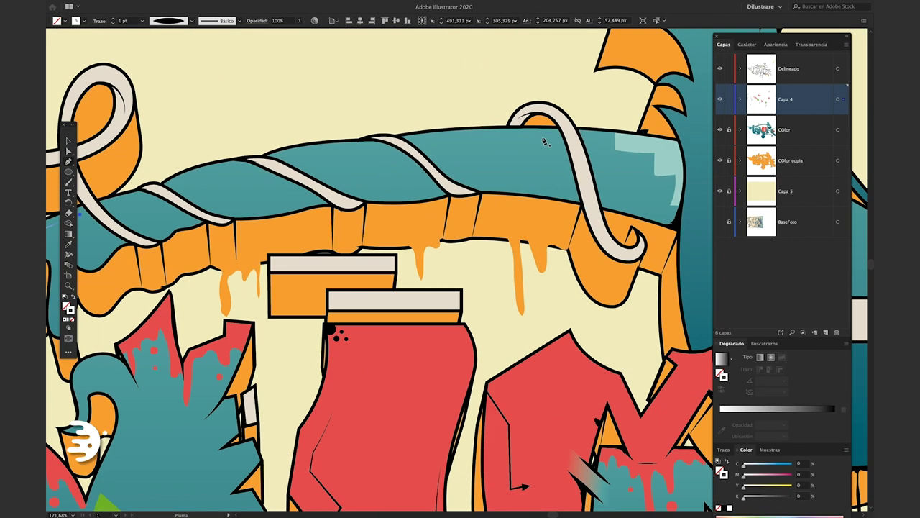
pyautogui.hscroll(10, 264, 164)
pyautogui.scroll(1, 323, 215)
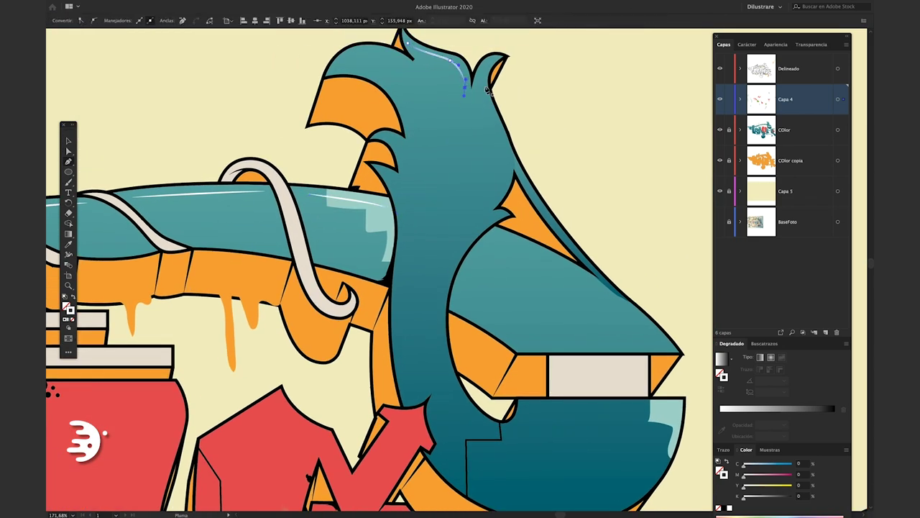
pyautogui.click(474, 169)
pyautogui.scroll(-1, 458, 176)
pyautogui.scroll(-2, 530, 436)
pyautogui.scroll(-3, 323, 90)
pyautogui.scroll(-5, 448, 234)
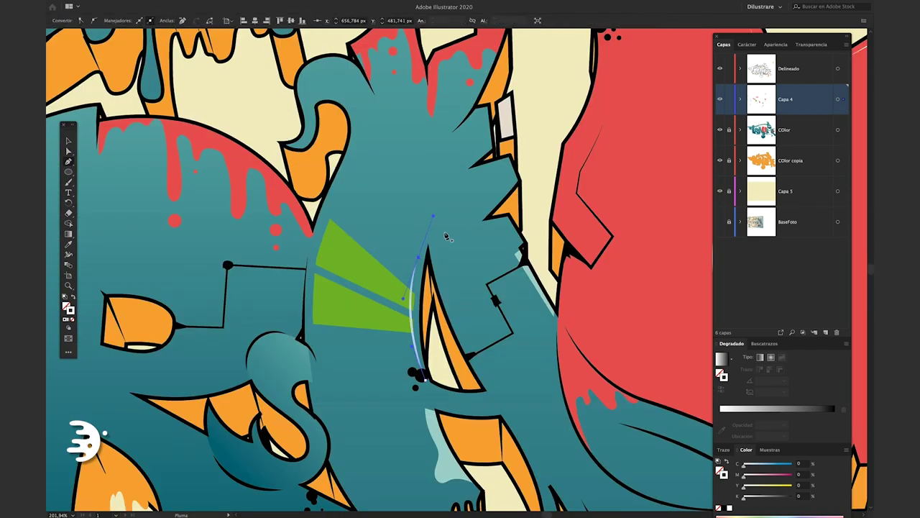
pyautogui.scroll(2, 432, 143)
pyautogui.hscroll(4, 365, 263)
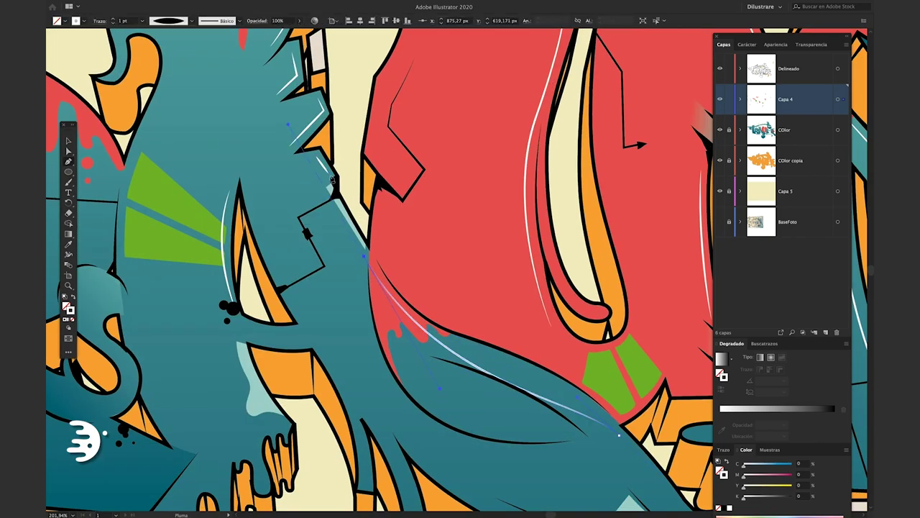
pyautogui.scroll(-5, 358, 305)
pyautogui.hscroll(-8, 357, 305)
pyautogui.scroll(3, 357, 304)
pyautogui.scroll(-2, 292, 340)
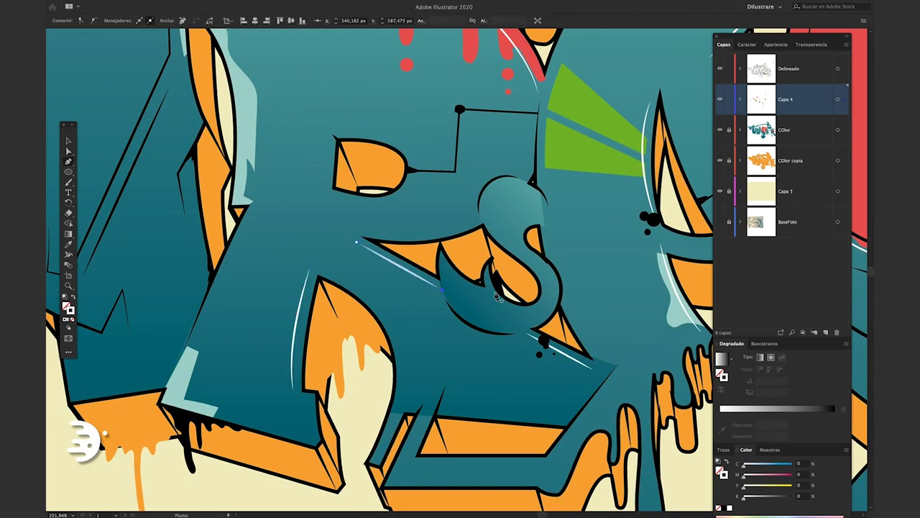
pyautogui.scroll(-3, 498, 296)
pyautogui.scroll(5, 404, 325)
pyautogui.moveTo(221, 331); pyautogui.dragTo(243, 304)
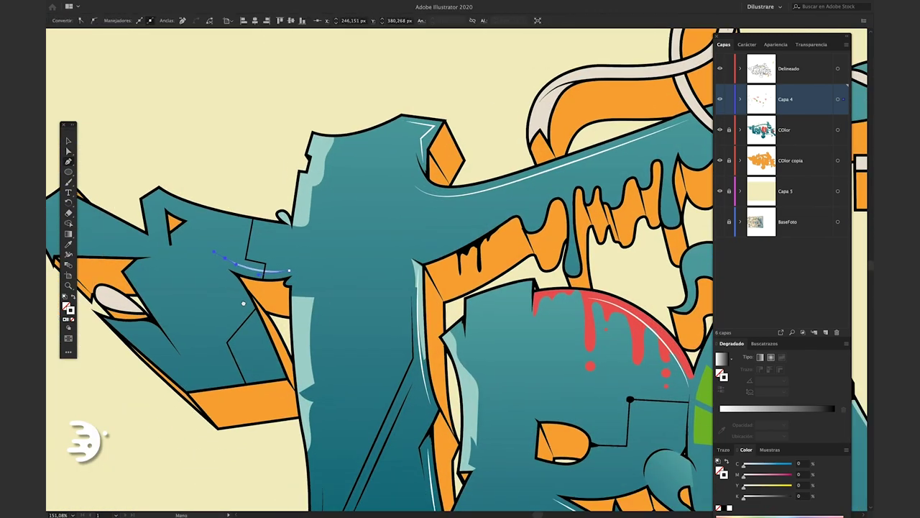
pyautogui.hscroll(-3, 358, 288)
pyautogui.scroll(1, 358, 288)
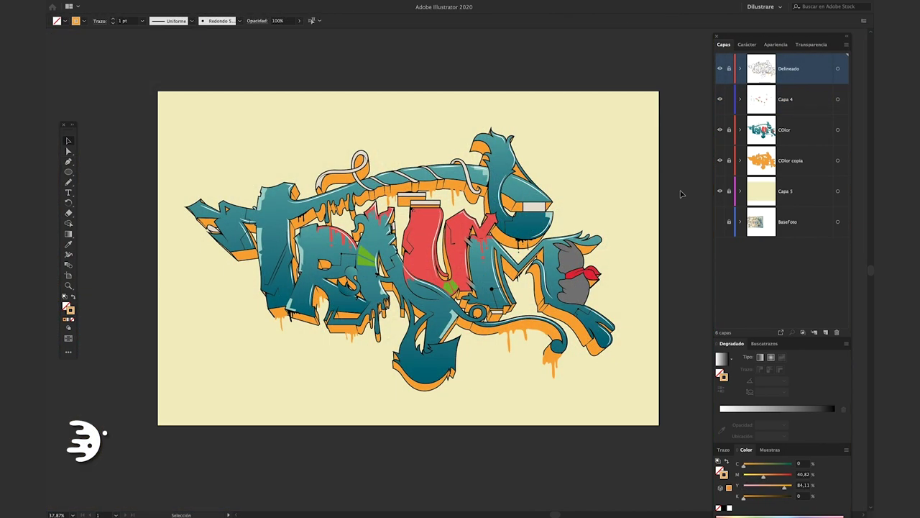
# - Pen-draw a closed shadow shape along the teal letter's edge
pyautogui.scroll(1, 273, 305)
pyautogui.scroll(6, 269, 308)
pyautogui.scroll(2, 260, 314)
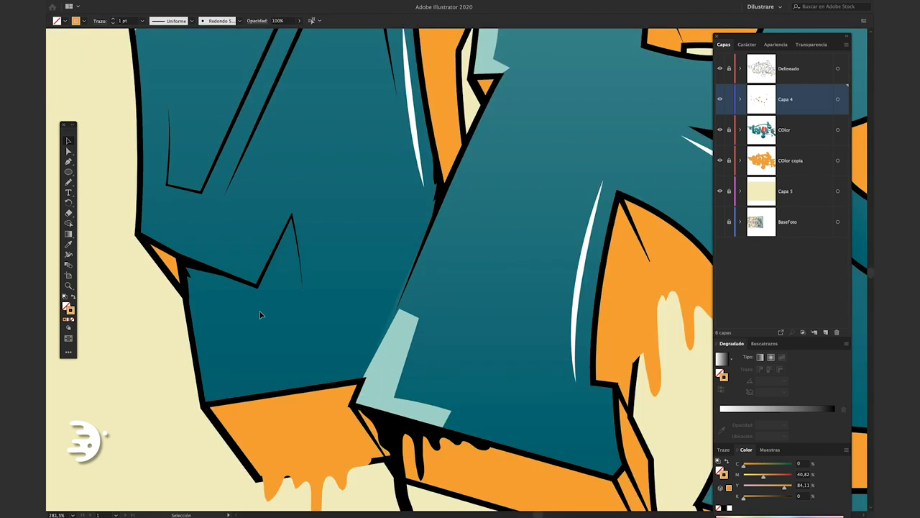
pyautogui.scroll(1, 281, 320)
pyautogui.press('p')
pyautogui.scroll(1, 302, 331)
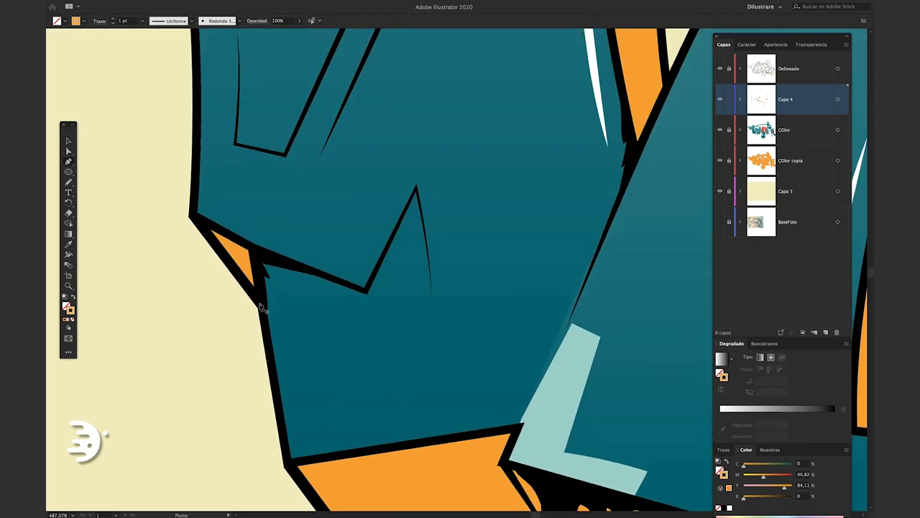
pyautogui.click(266, 331)
pyautogui.click(251, 248)
pyautogui.click(366, 291)
pyautogui.click(416, 189)
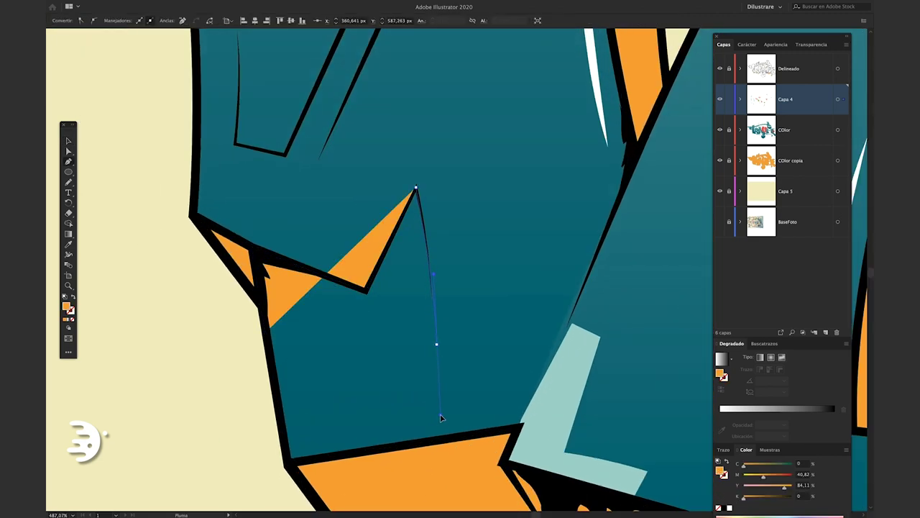
pyautogui.moveTo(441, 418); pyautogui.dragTo(442, 418)
pyautogui.click(275, 376)
pyautogui.click(266, 332)
pyautogui.press('v')
# - Fill the shadow with a white-to-black gradient at 90°, midpoint shifted toward white
pyautogui.click(721, 358)
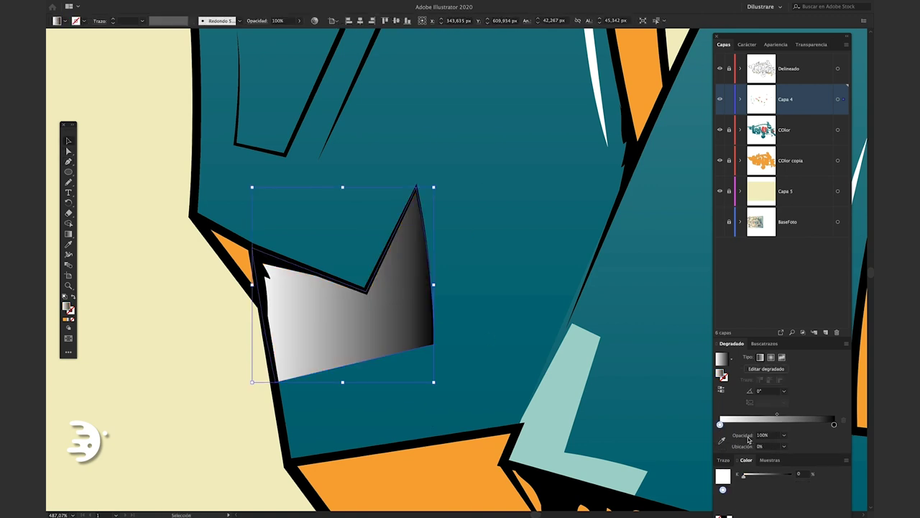
pyautogui.click(768, 390)
pyautogui.write('90')
pyautogui.press('Return')
pyautogui.moveTo(776, 415); pyautogui.dragTo(757, 414)
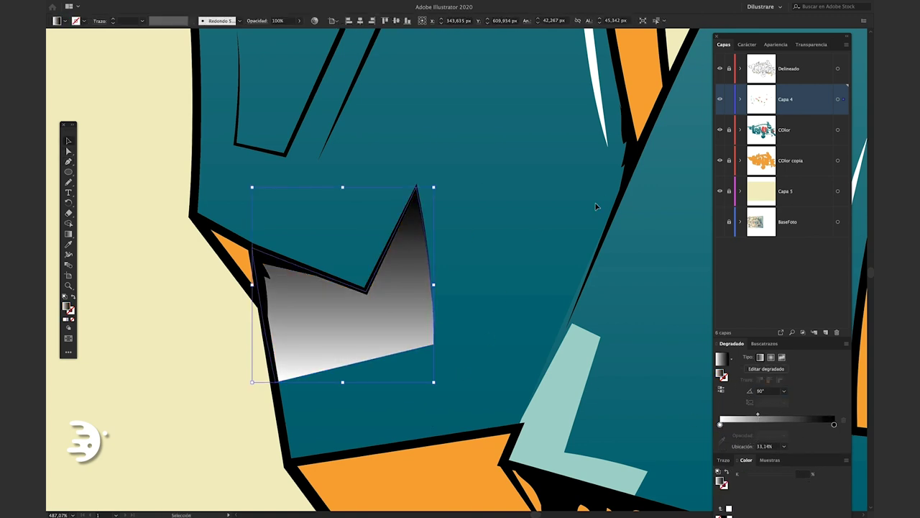
# - Set the shadow to Multiplicar blending with one gradient end at 0% opacity
pyautogui.click(777, 44)
pyautogui.click(798, 46)
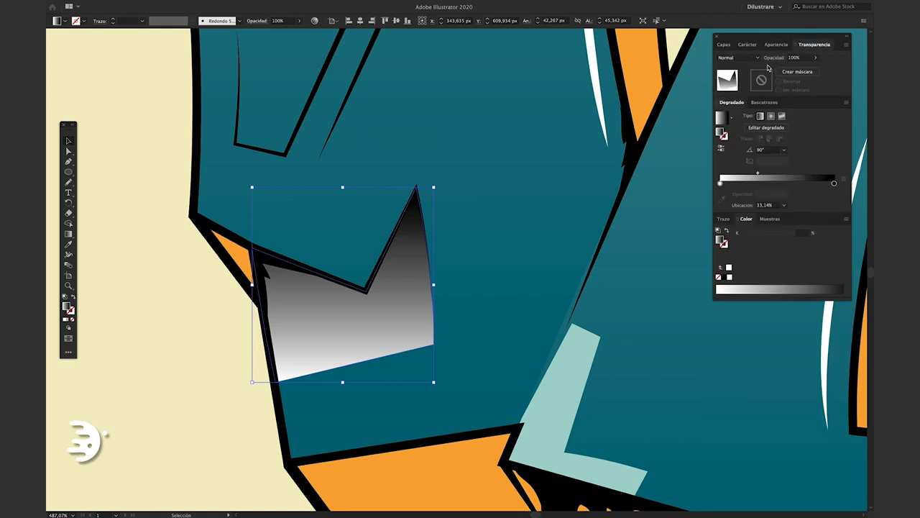
pyautogui.click(748, 58)
pyautogui.click(741, 88)
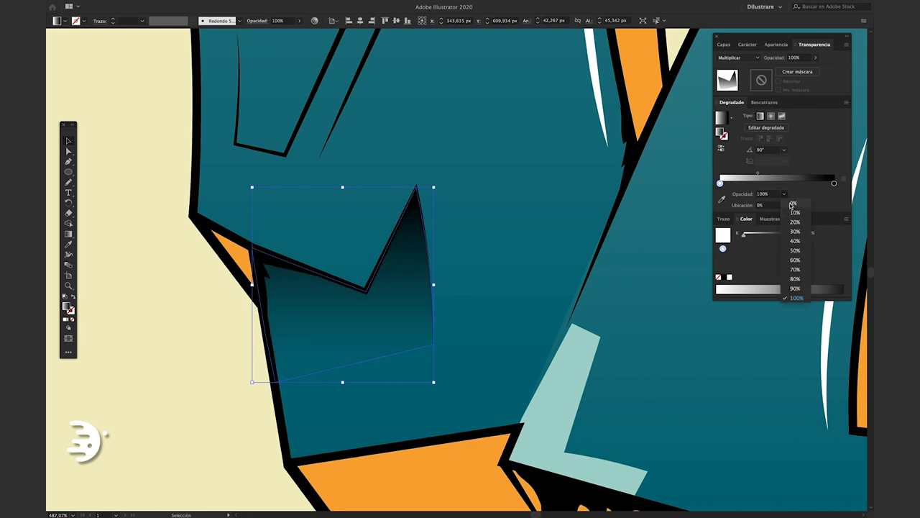
pyautogui.click(794, 203)
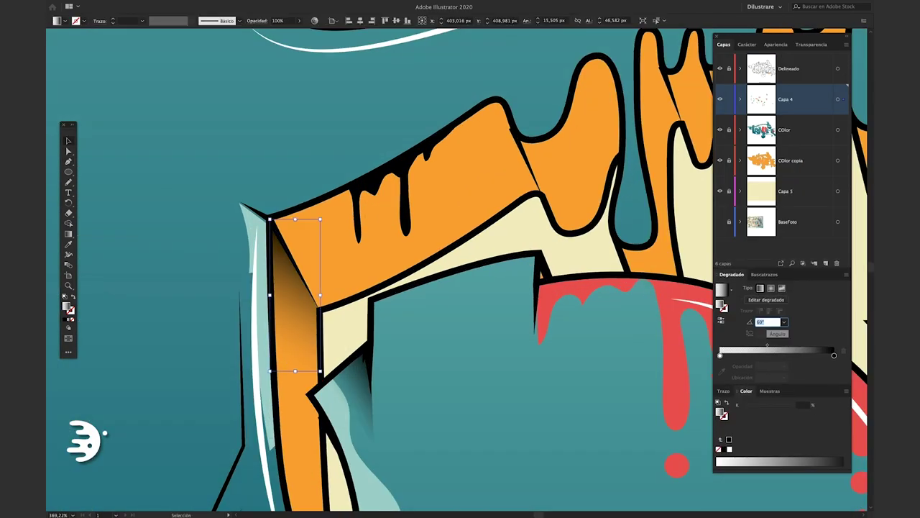
pyautogui.click(720, 354)
pyautogui.click(767, 321)
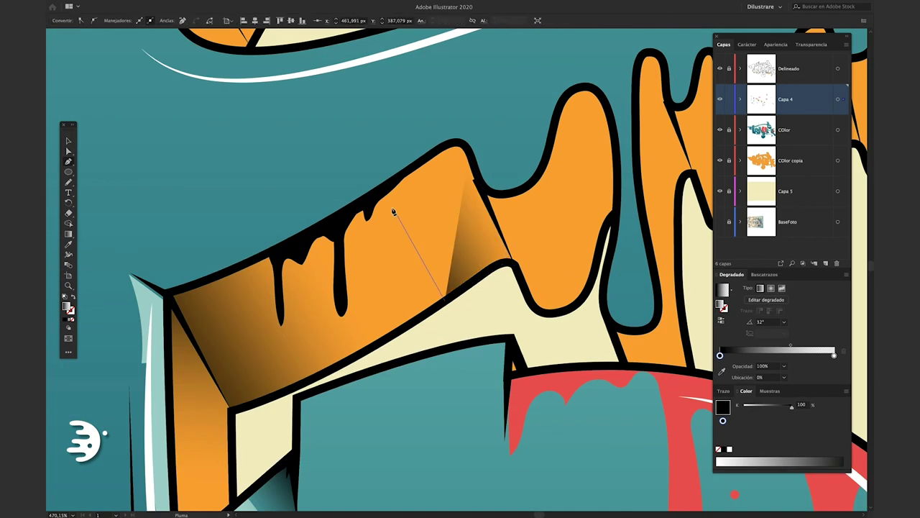
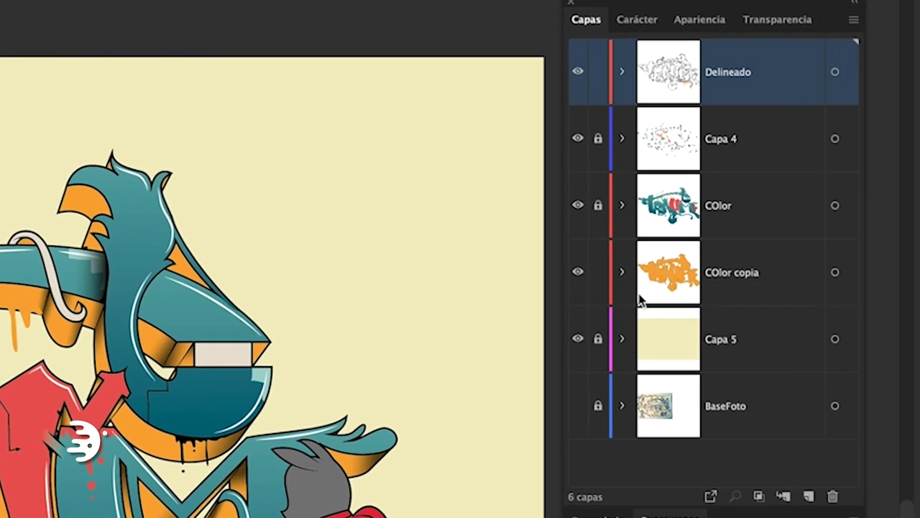
# - Duplicate the COlor copia layer and keep the original above its COlor copia 2 copy
pyautogui.moveTo(746, 297); pyautogui.dragTo(789, 456)
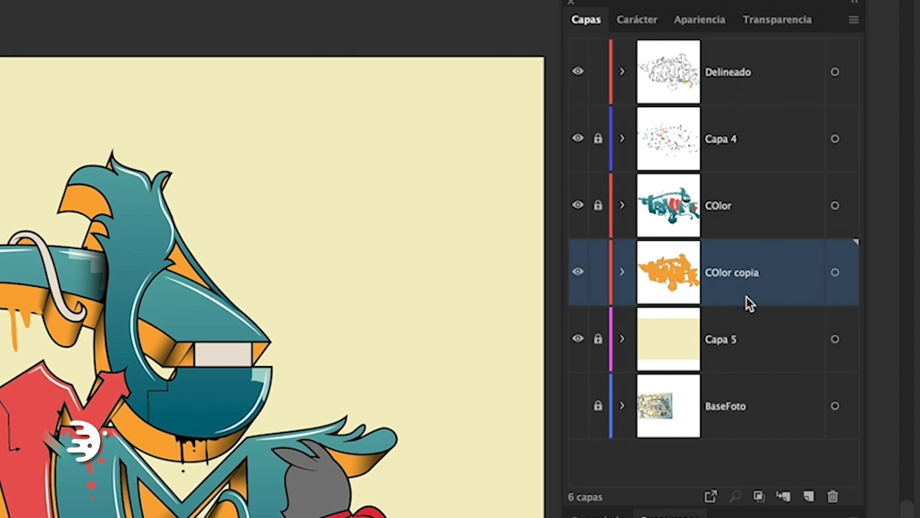
pyautogui.moveTo(809, 499); pyautogui.dragTo(809, 498)
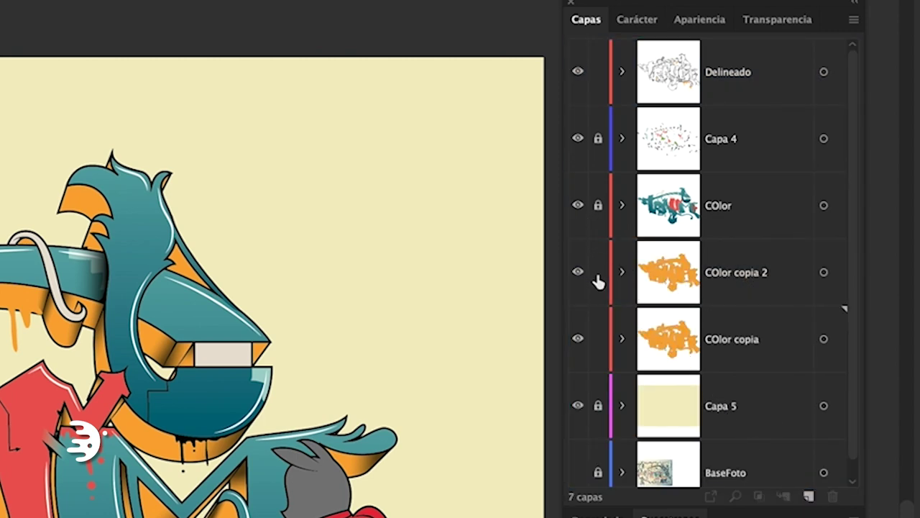
pyautogui.moveTo(684, 355); pyautogui.dragTo(631, 302)
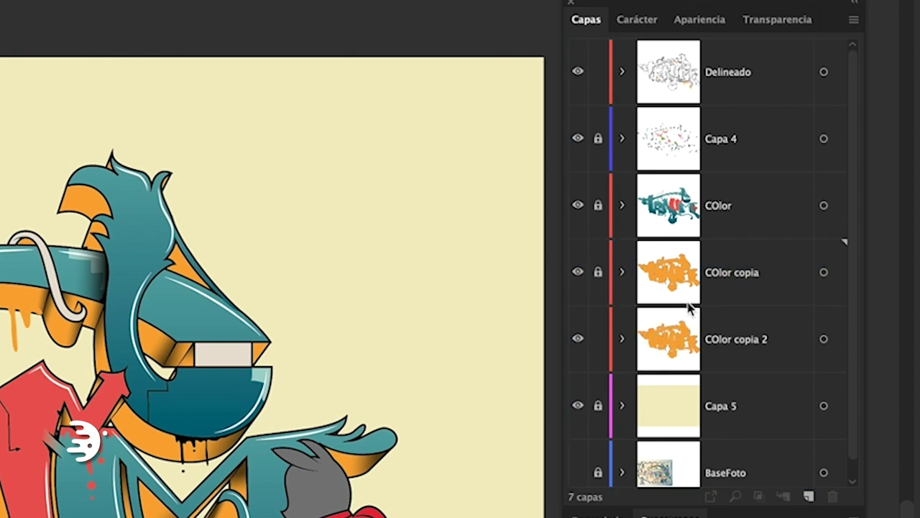
# - Duplicate the Delineado outline layer and merge the copy into COlor copia 2
pyautogui.moveTo(703, 92); pyautogui.dragTo(809, 497)
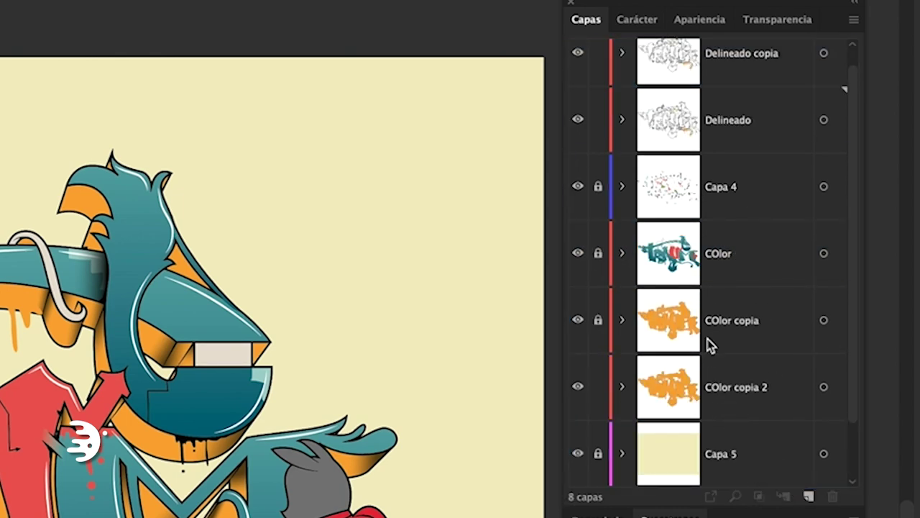
pyautogui.scroll(1, 710, 345)
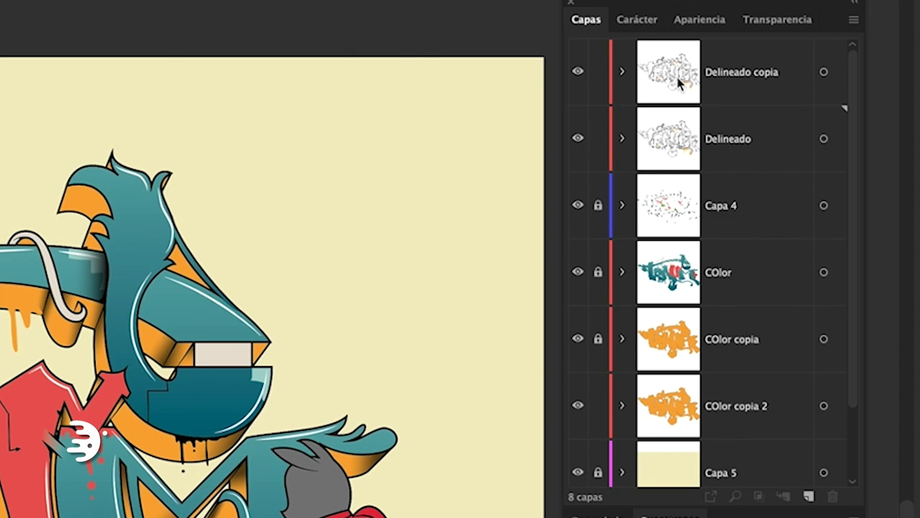
pyautogui.moveTo(680, 83)
pyautogui.mouseDown()
pyautogui.moveTo(725, 136)
pyautogui.moveTo(722, 419)
pyautogui.mouseUp()
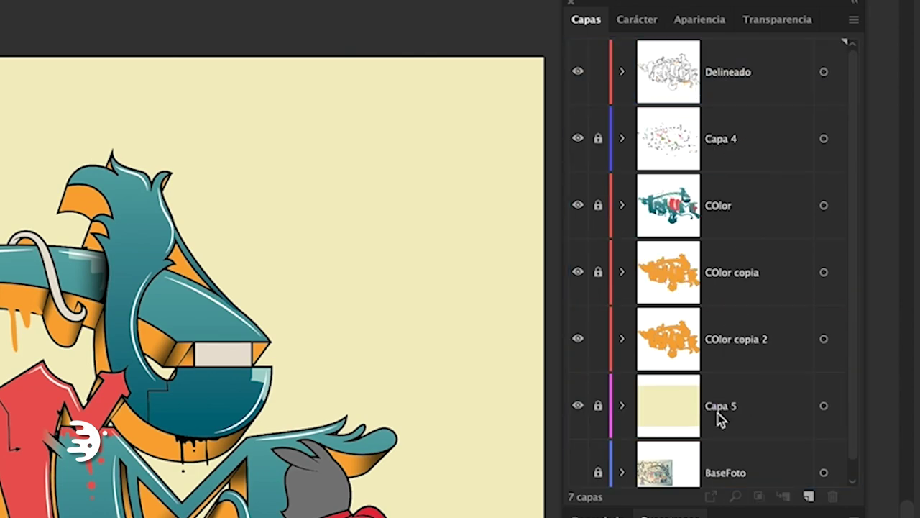
# - Expand the COlor copia 2 artwork and unite it into a single shape
pyautogui.click(823, 339)
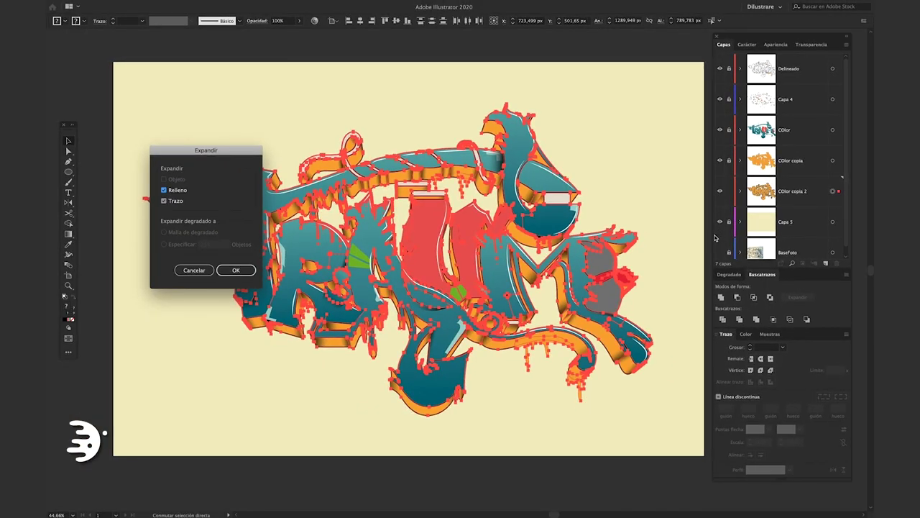
pyautogui.press('Return')
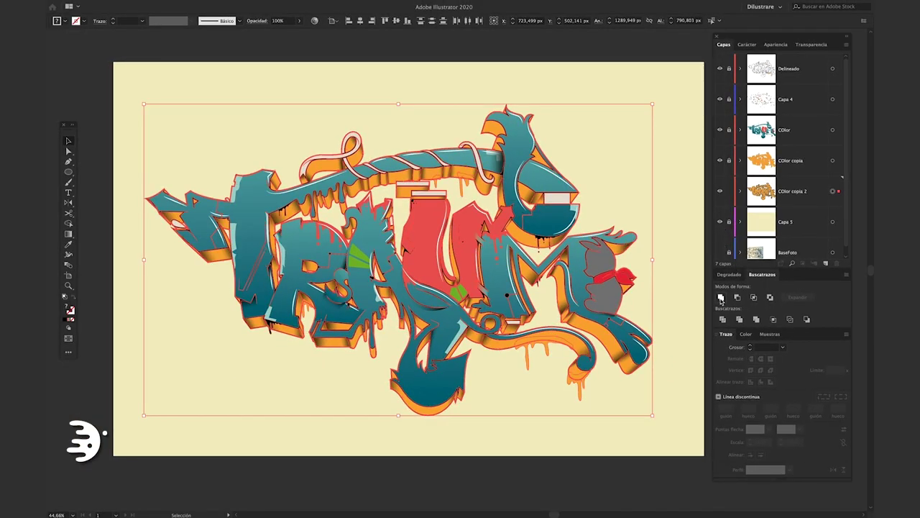
pyautogui.click(721, 298)
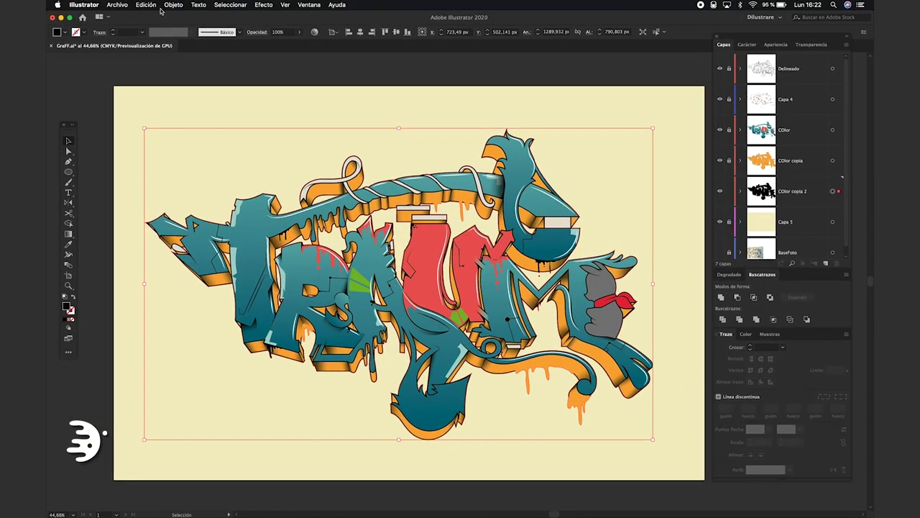
# - Offset the merged silhouette path by 2 px with a different corner join
pyautogui.click(173, 5)
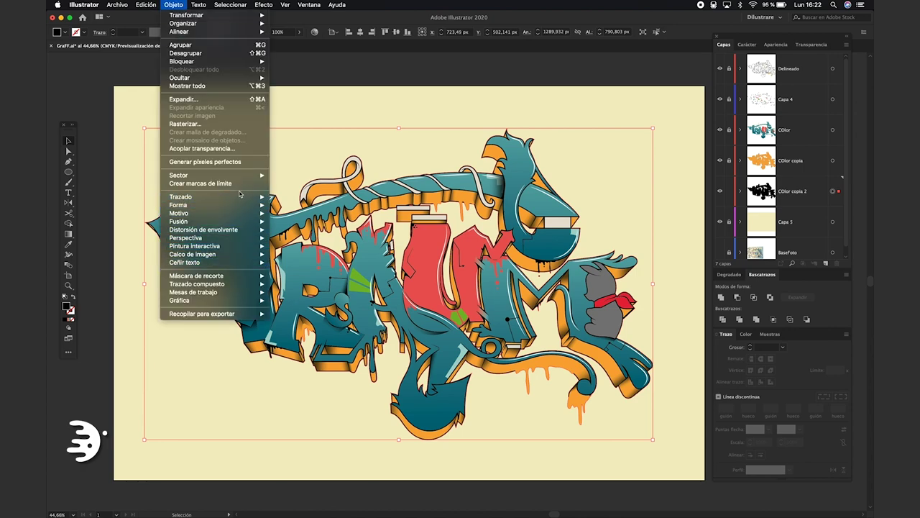
pyautogui.moveTo(181, 197)
pyautogui.click(302, 227)
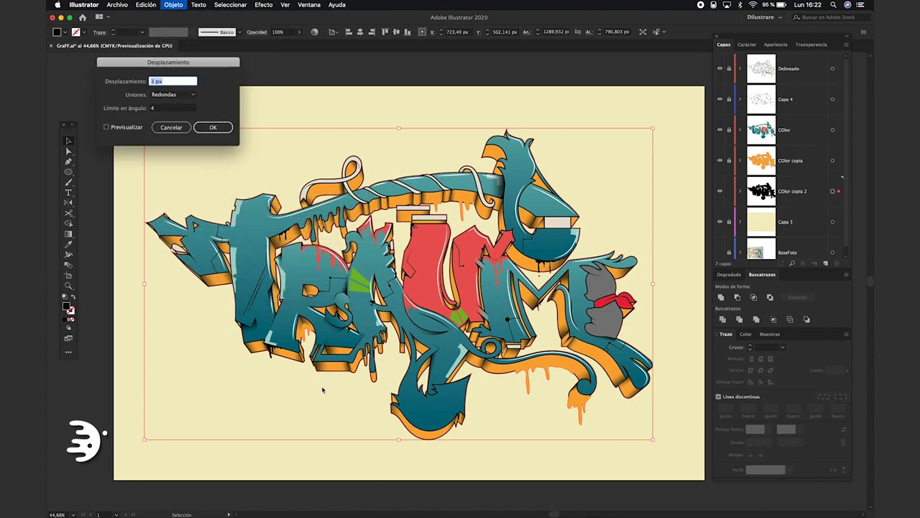
pyautogui.click(107, 127)
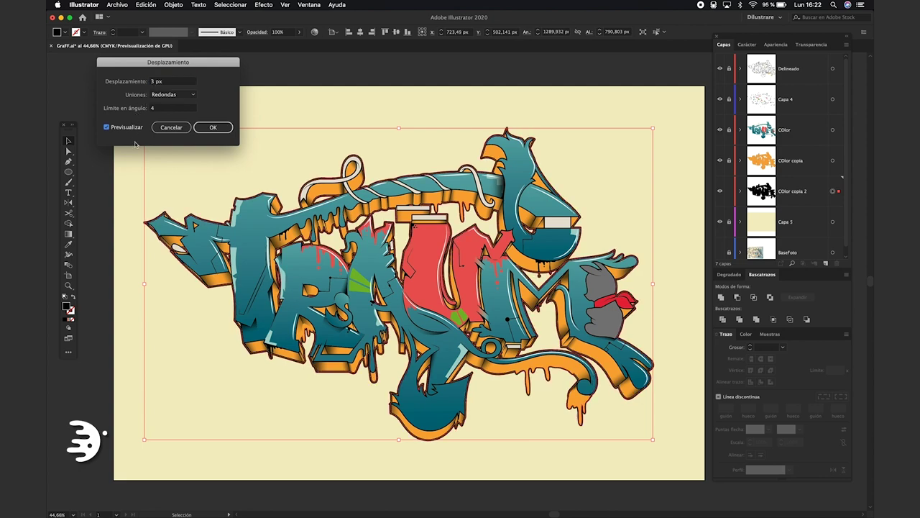
pyautogui.press('Down')
pyautogui.click(176, 94)
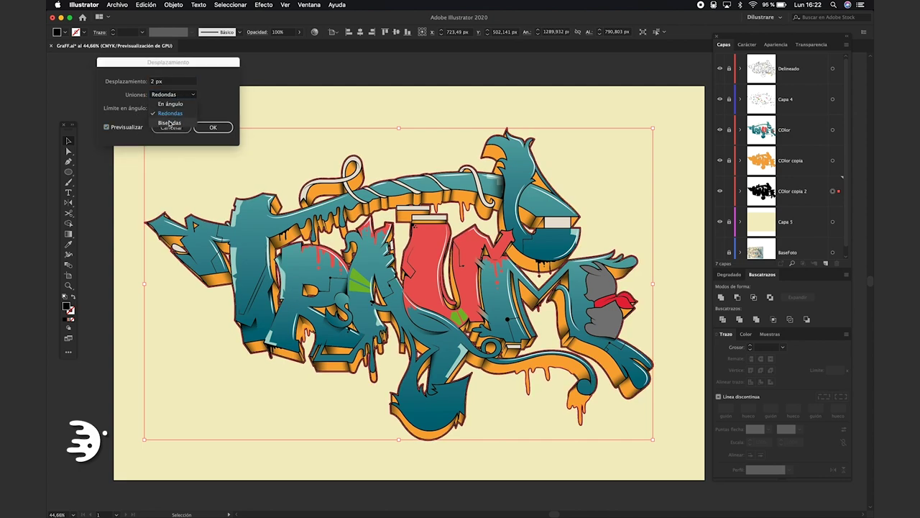
pyautogui.click(171, 117)
pyautogui.click(213, 127)
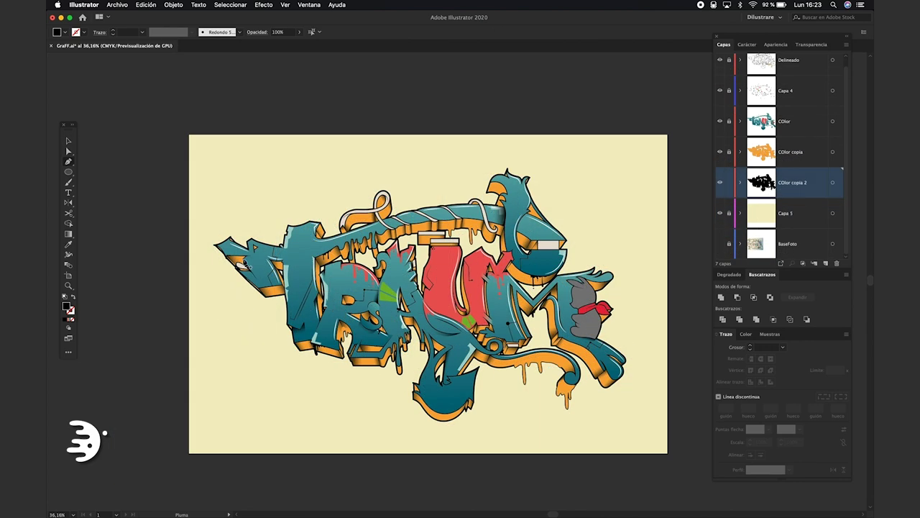
# - Draw a thin straight geometric line beside the left letter
pyautogui.keyDown('alt'); pyautogui.scroll(3, 244, 264); pyautogui.keyUp('alt')
pyautogui.keyDown('alt'); pyautogui.scroll(3, 273, 327); pyautogui.keyUp('alt')
pyautogui.keyDown('alt'); pyautogui.scroll(2, 273, 328); pyautogui.keyUp('alt')
pyautogui.click(326, 353)
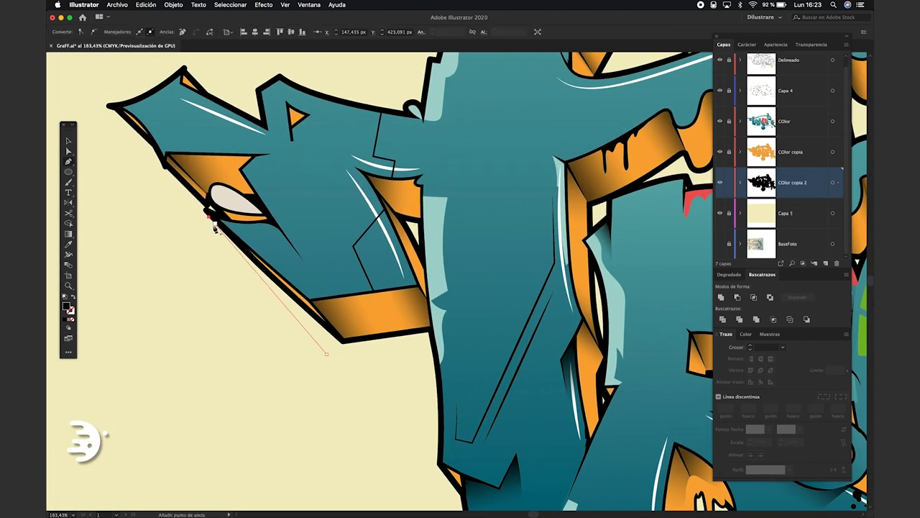
pyautogui.click(208, 216)
pyautogui.press('v')
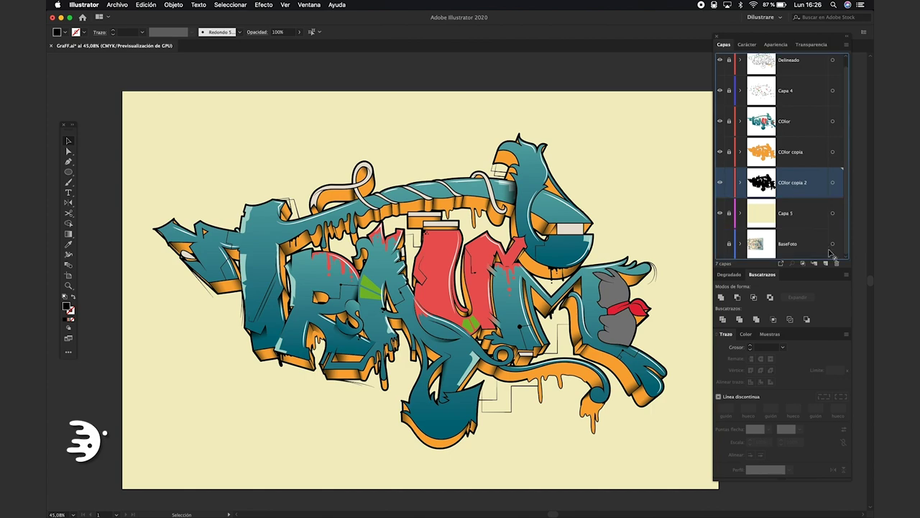
# - Duplicate the black silhouette layer and fill the COlor copia 2 artwork teal
pyautogui.moveTo(827, 264); pyautogui.dragTo(827, 265)
pyautogui.click(833, 183)
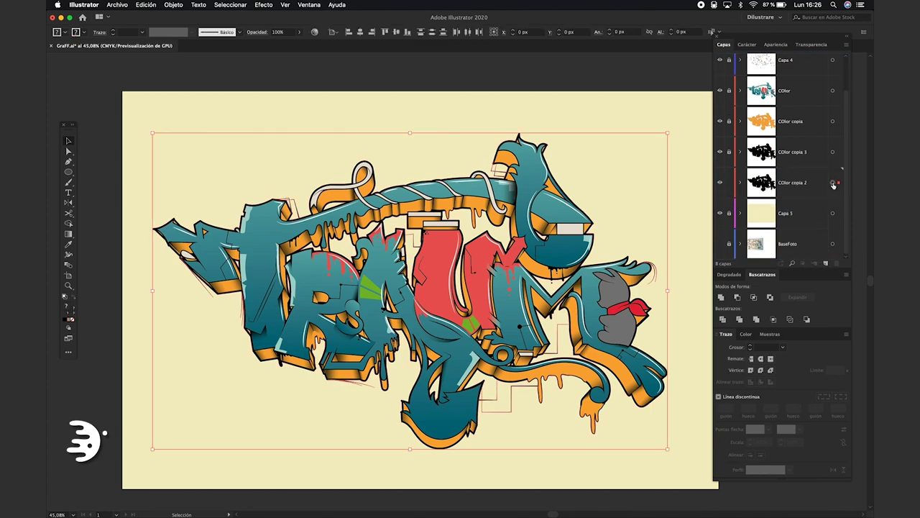
pyautogui.doubleClick(69, 307)
pyautogui.click(514, 358)
pyautogui.click(602, 295)
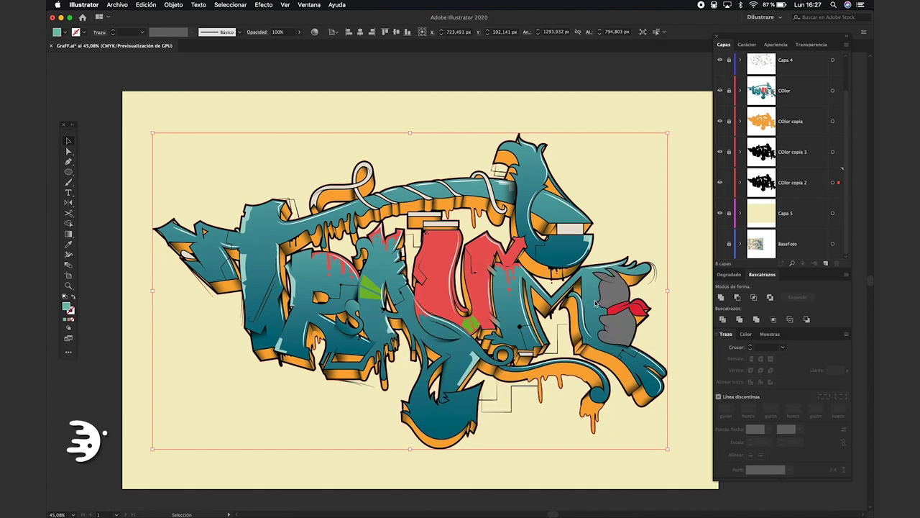
# - Offset the teal outline wider and recolour it green
pyautogui.press('super+shift+o')
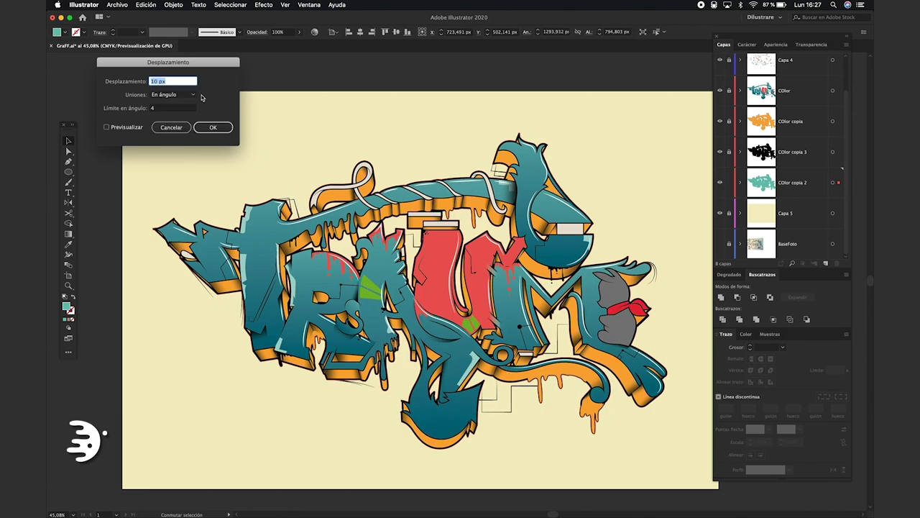
pyautogui.click(124, 127)
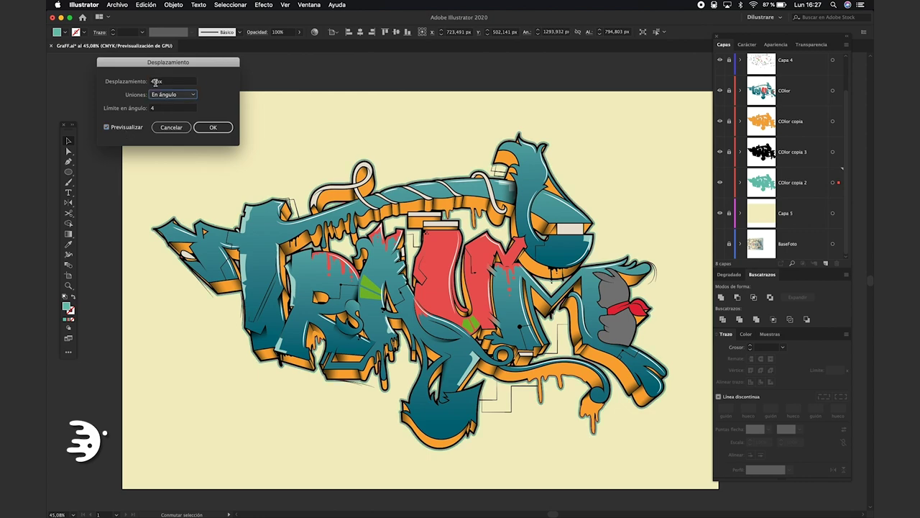
pyautogui.press('Return')
pyautogui.moveTo(629, 325); pyautogui.dragTo(622, 325)
pyautogui.moveTo(633, 340); pyautogui.dragTo(648, 354)
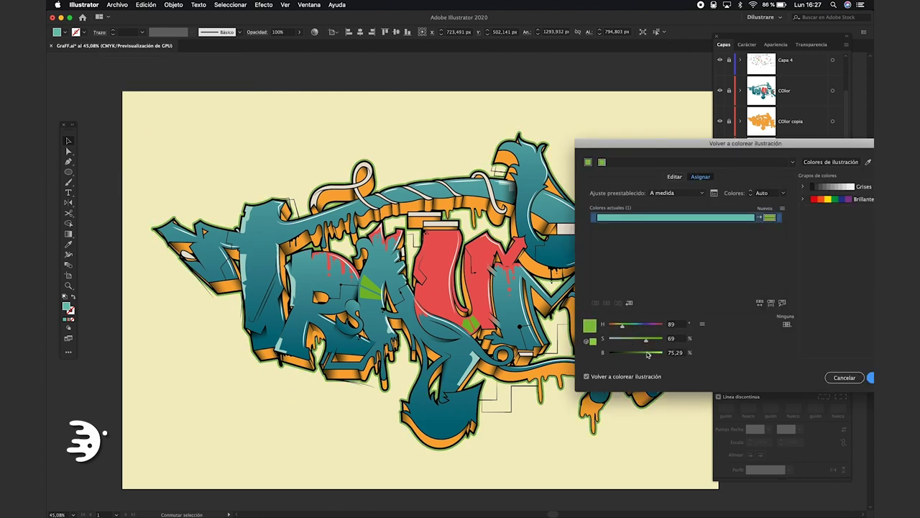
pyautogui.press('Return')
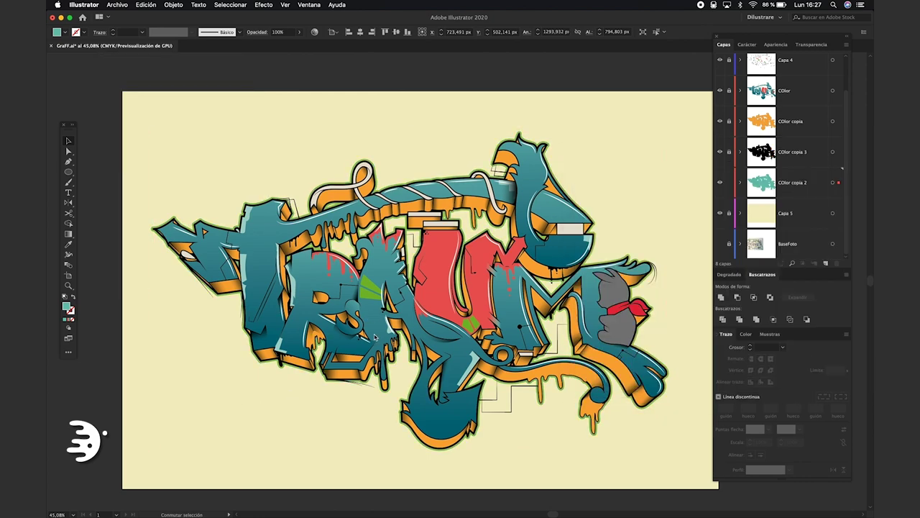
pyautogui.scroll(3, 455, 164)
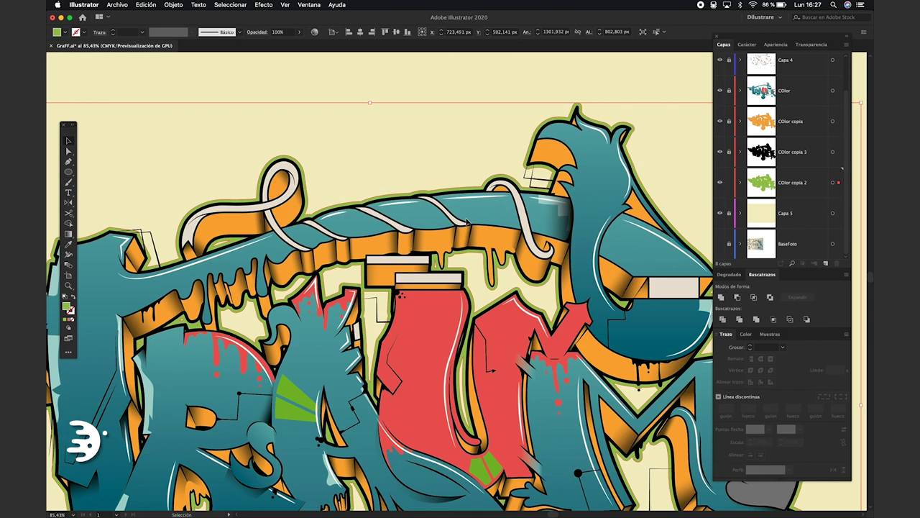
# - In isolation mode, delete the five cream gaps on the left of the green shape
pyautogui.doubleClick(461, 257)
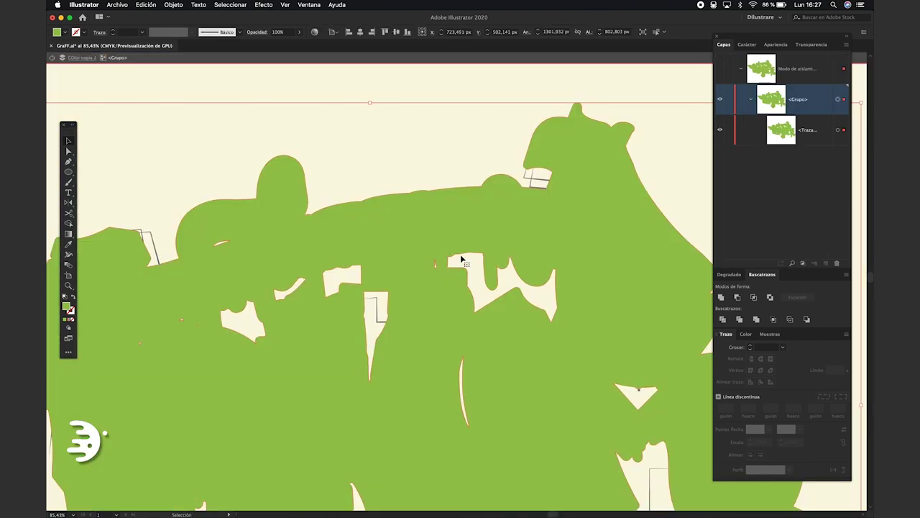
pyautogui.click(479, 269)
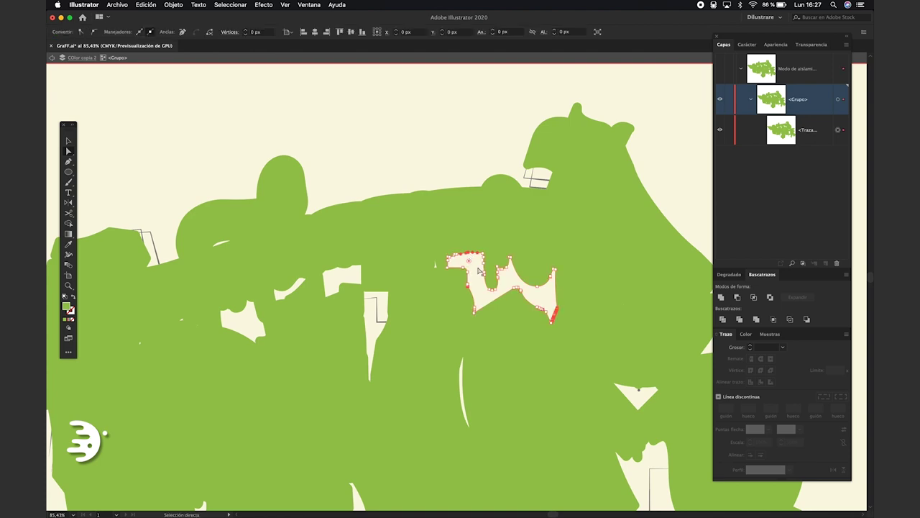
pyautogui.press('Delete')
pyautogui.click(358, 286)
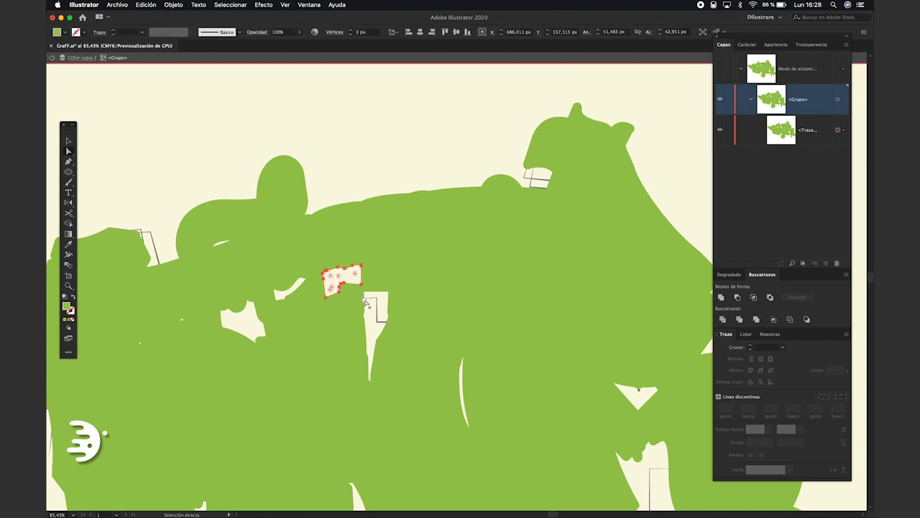
pyautogui.press('Delete')
pyautogui.click(293, 287)
pyautogui.press('Delete')
pyautogui.click(241, 320)
pyautogui.press('Delete')
pyautogui.click(183, 319)
pyautogui.press('Delete')
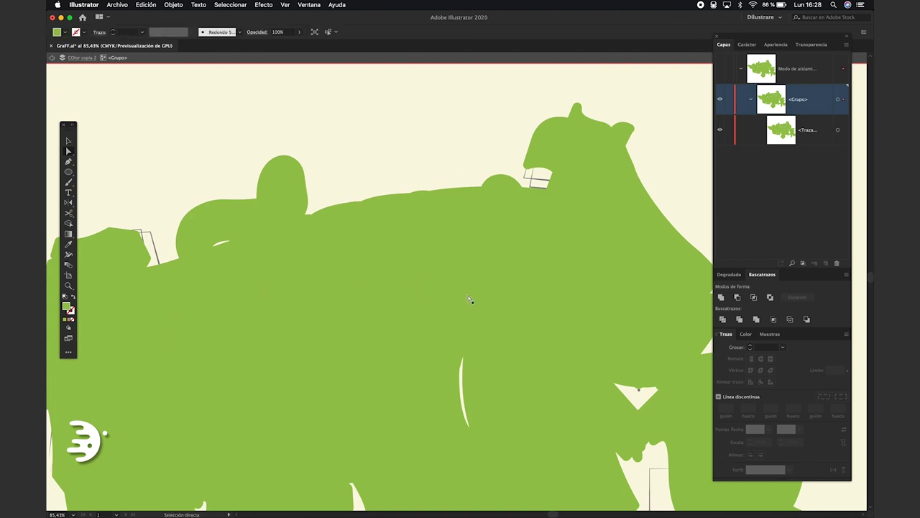
pyautogui.press('v')
pyautogui.hotkey('ctrl', 'shift', 'a')
# - Delete the cream notches along the right edge and exit isolation mode
pyautogui.scroll(-3, 493, 259)
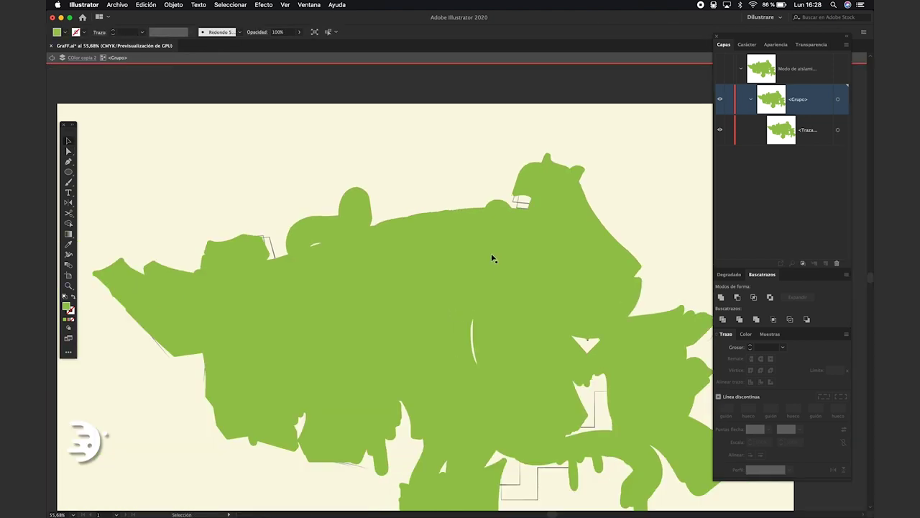
pyautogui.click(588, 345)
pyautogui.press('Delete')
pyautogui.click(474, 363)
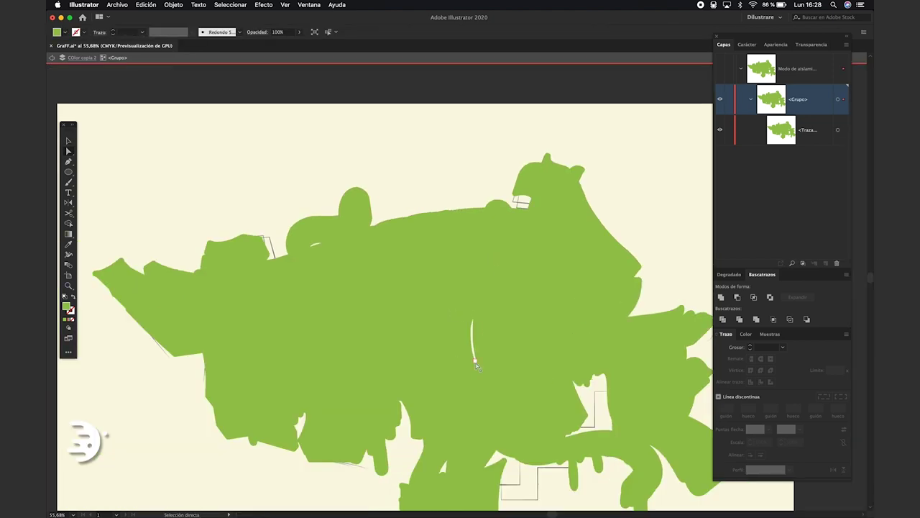
pyautogui.click(594, 392)
pyautogui.press('Delete')
pyautogui.press('v')
pyautogui.scroll(-2, 606, 324)
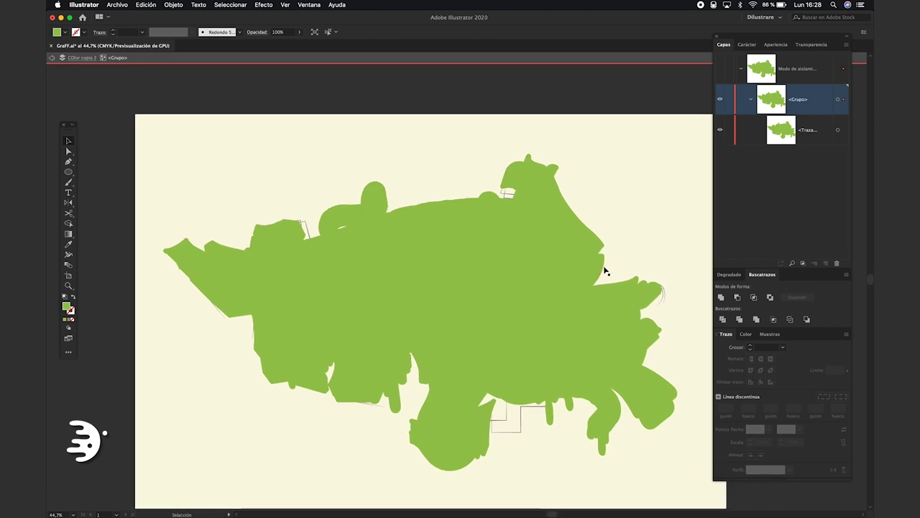
pyautogui.press('Escape')
# - Draw a small green circle beside the upper-left letter
pyautogui.scroll(2, 265, 253)
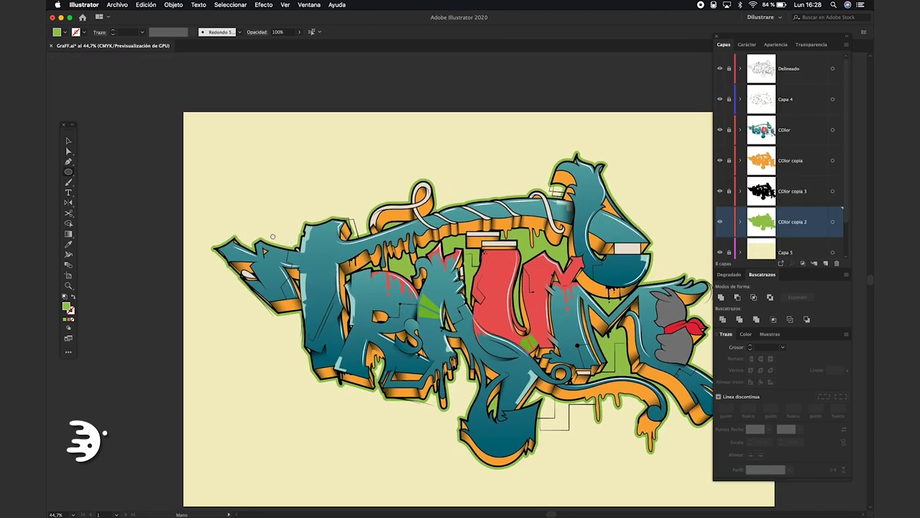
pyautogui.scroll(2, 273, 237)
pyautogui.scroll(2, 308, 260)
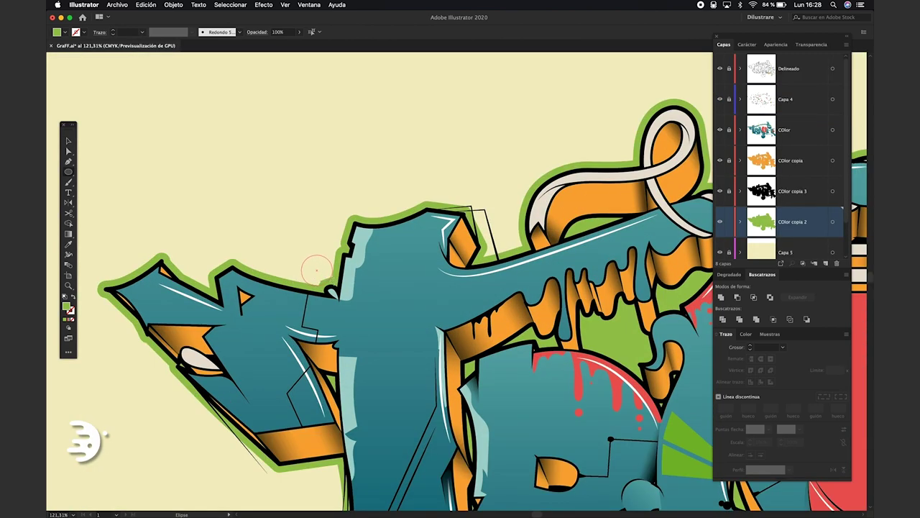
pyautogui.moveTo(318, 271); pyautogui.dragTo(334, 286)
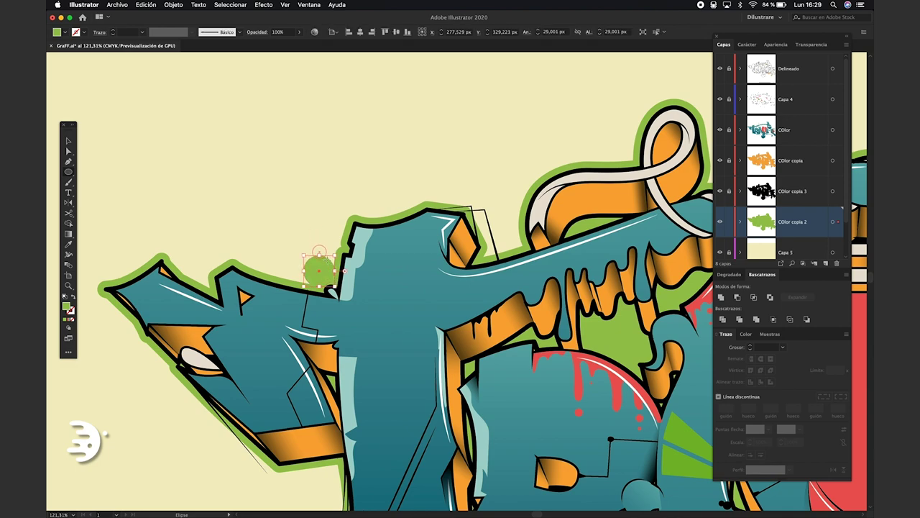
# - Give the green line strokes a uniform width profile
pyautogui.scroll(-5, 460, 259)
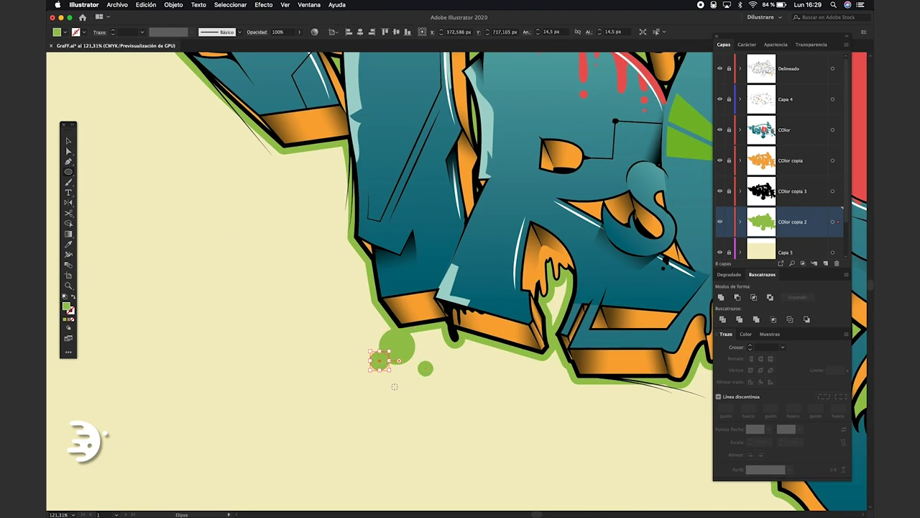
pyautogui.scroll(-3, 460, 259)
pyautogui.scroll(3, 492, 293)
pyautogui.scroll(-3, 493, 295)
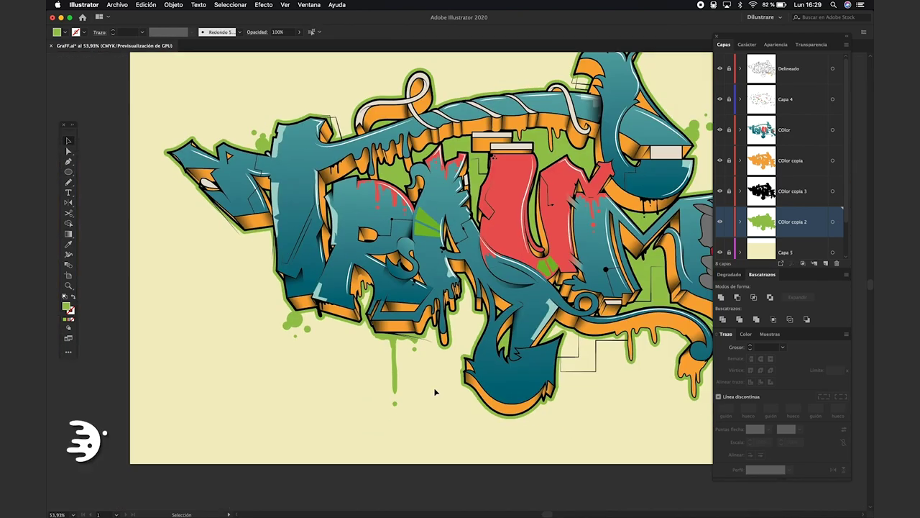
pyautogui.scroll(3, 492, 302)
pyautogui.scroll(1, 451, 251)
pyautogui.scroll(-5, 451, 251)
pyautogui.scroll(2, 431, 216)
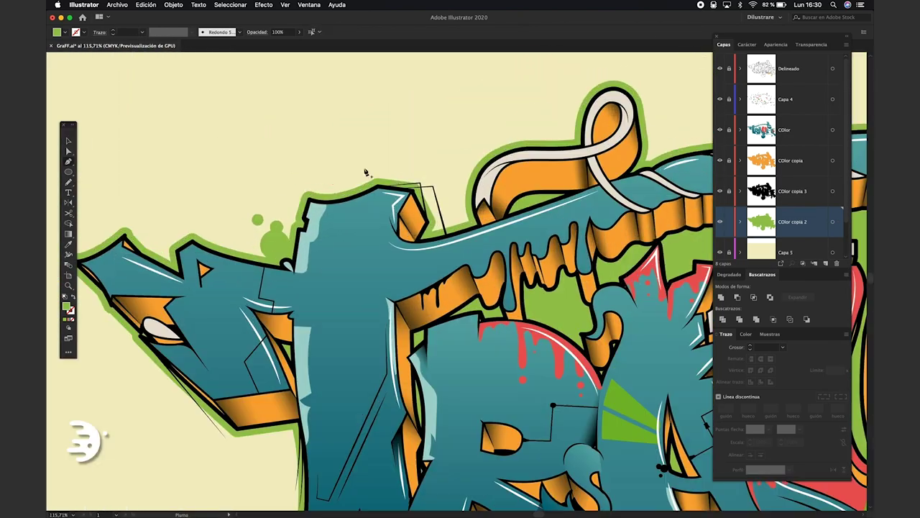
pyautogui.press('v')
pyautogui.scroll(-2, 342, 310)
pyautogui.click(192, 32)
pyautogui.click(169, 48)
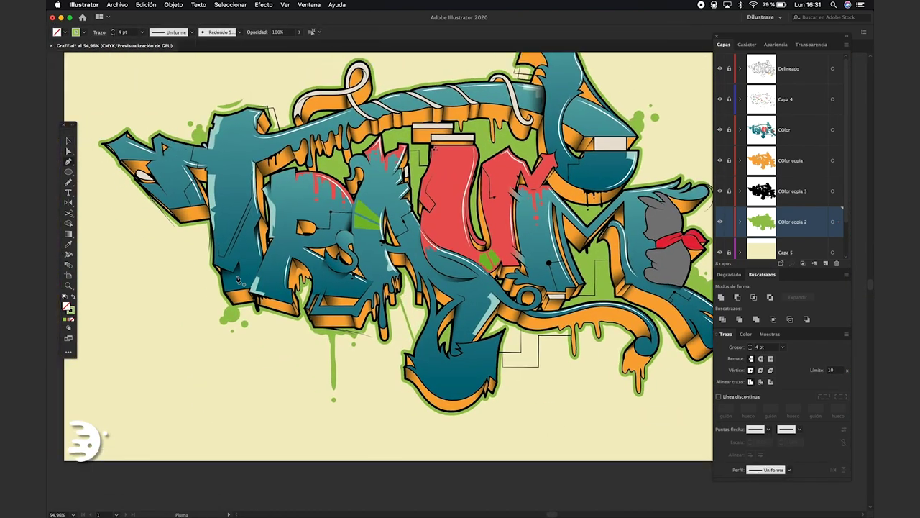
pyautogui.scroll(-3, 342, 308)
# - Draw a closed four-corner geometric polygon line around the lettering
pyautogui.press('p')
pyautogui.click(505, 382)
pyautogui.click(393, 125)
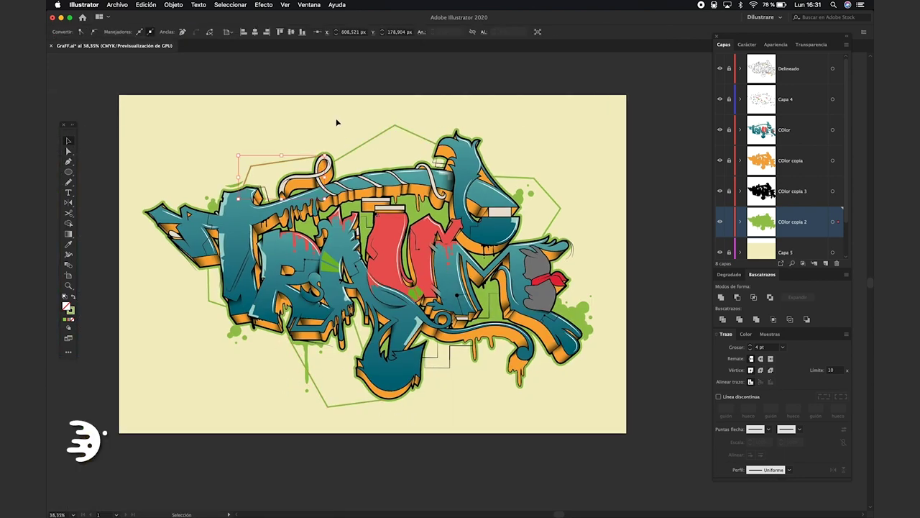
pyautogui.click(248, 165)
pyautogui.click(291, 338)
pyautogui.press('v')
pyautogui.scroll(-1, 466, 422)
pyautogui.scroll(5, 273, 259)
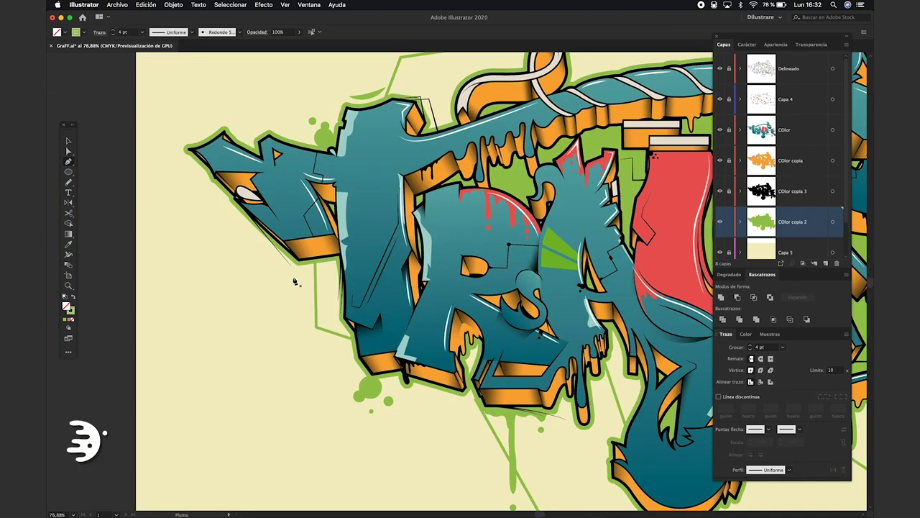
pyautogui.scroll(-6, 273, 259)
# - Start another straight geometric line with the Pen tool
pyautogui.press('p')
pyautogui.click(346, 170)
pyautogui.click(389, 173)
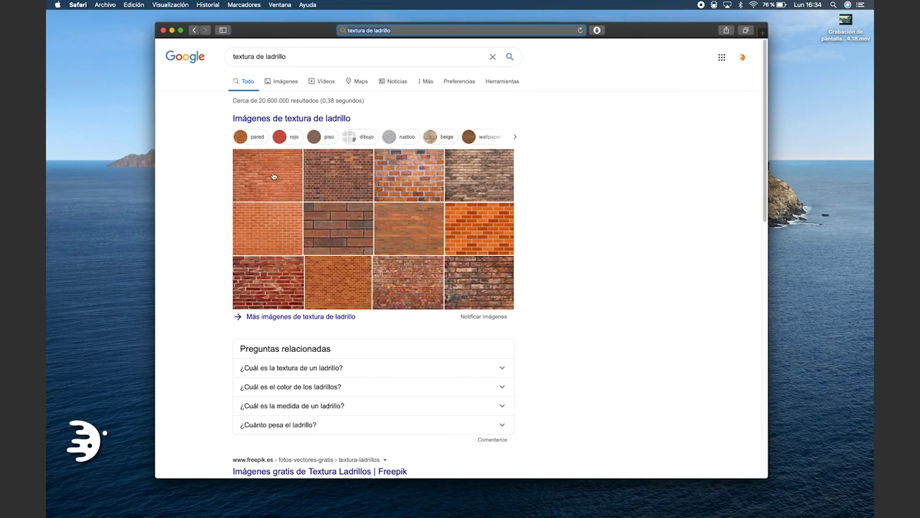
# - Show Google image results for 'textura de ladrillo' and pick a brick texture image
pyautogui.click(274, 177)
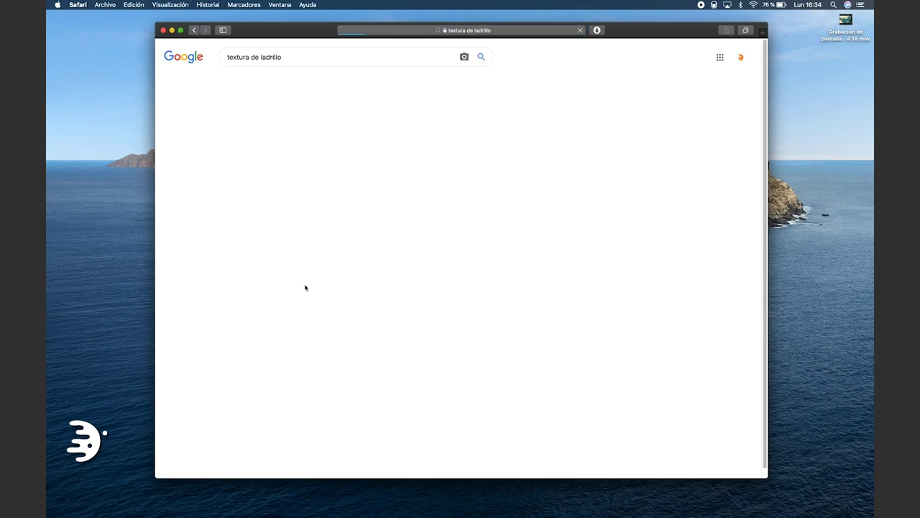
pyautogui.click(272, 187)
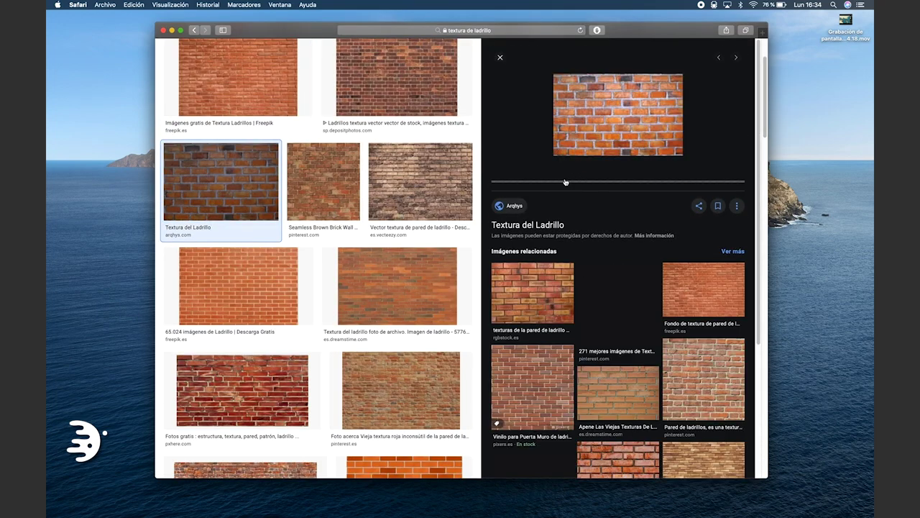
pyautogui.click(237, 79)
pyautogui.press('super+Tab')
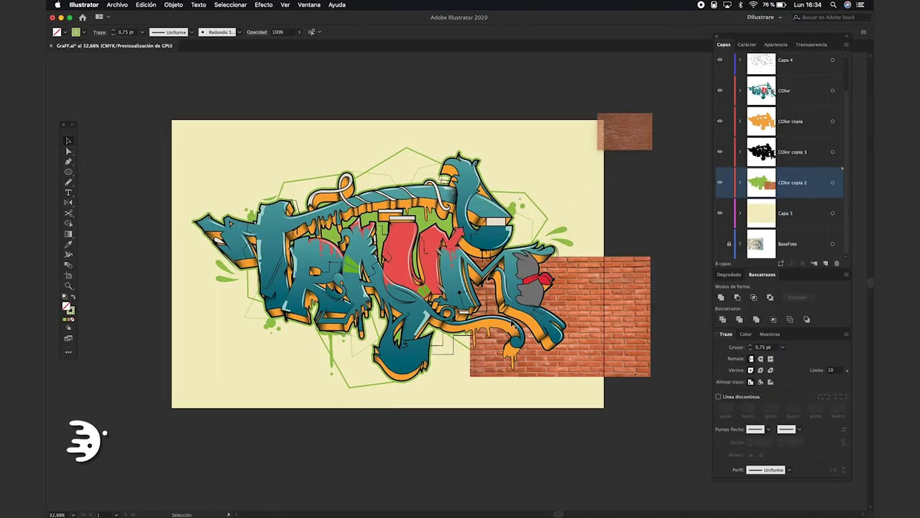
# - Place the brick wall photo across the artboard, blended Multiply at about 17% opacity
pyautogui.moveTo(632, 191); pyautogui.dragTo(624, 133)
pyautogui.moveTo(561, 317); pyautogui.dragTo(388, 264)
pyautogui.moveTo(478, 267); pyautogui.dragTo(606, 274)
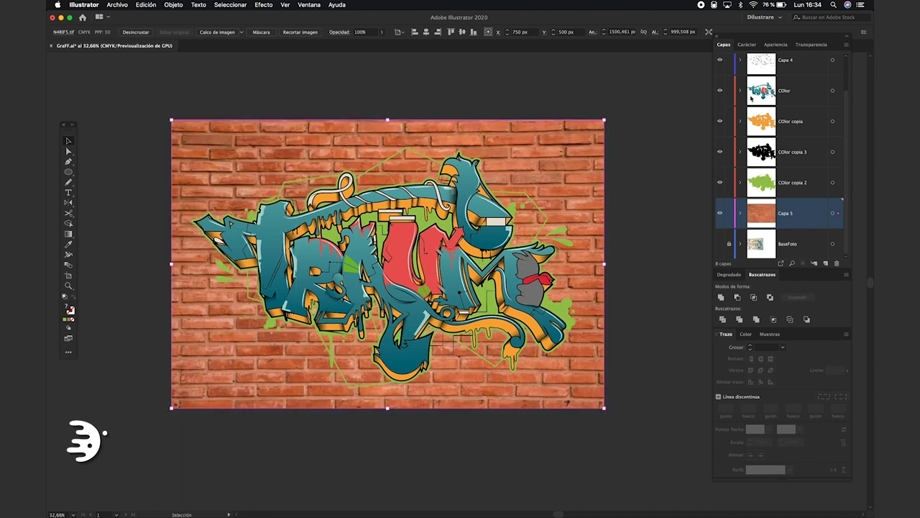
pyautogui.click(817, 44)
pyautogui.click(752, 57)
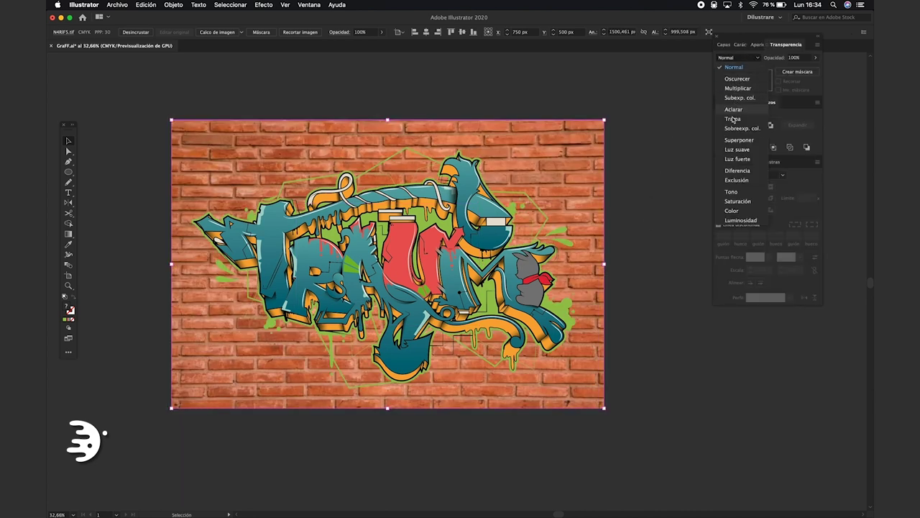
pyautogui.click(738, 88)
pyautogui.moveTo(816, 58); pyautogui.dragTo(789, 69)
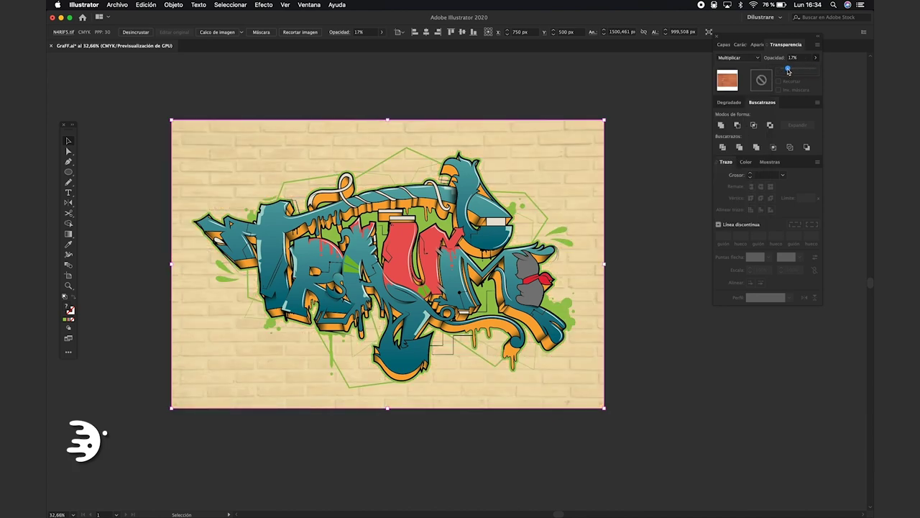
pyautogui.click(673, 166)
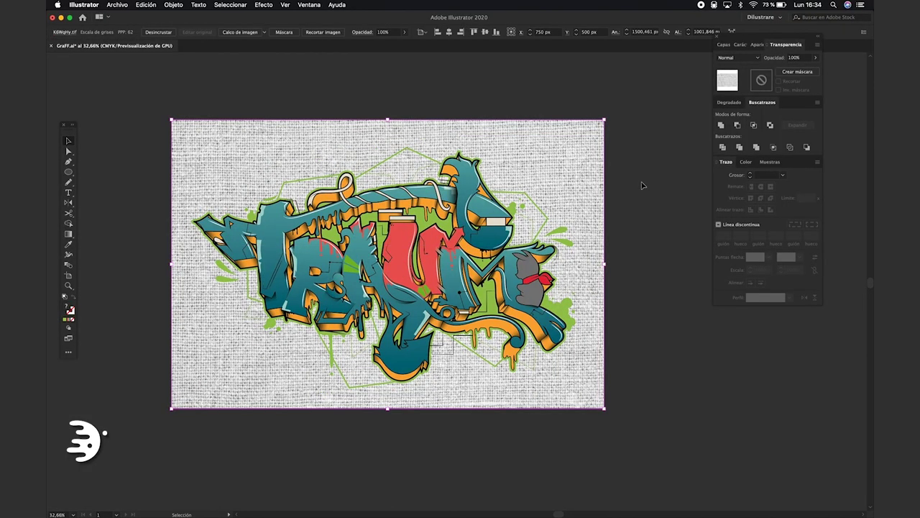
# - Set the fabric texture to Multiply at 17% opacity and deselect
pyautogui.click(816, 57)
pyautogui.moveTo(815, 70); pyautogui.dragTo(789, 70)
pyautogui.click(658, 152)
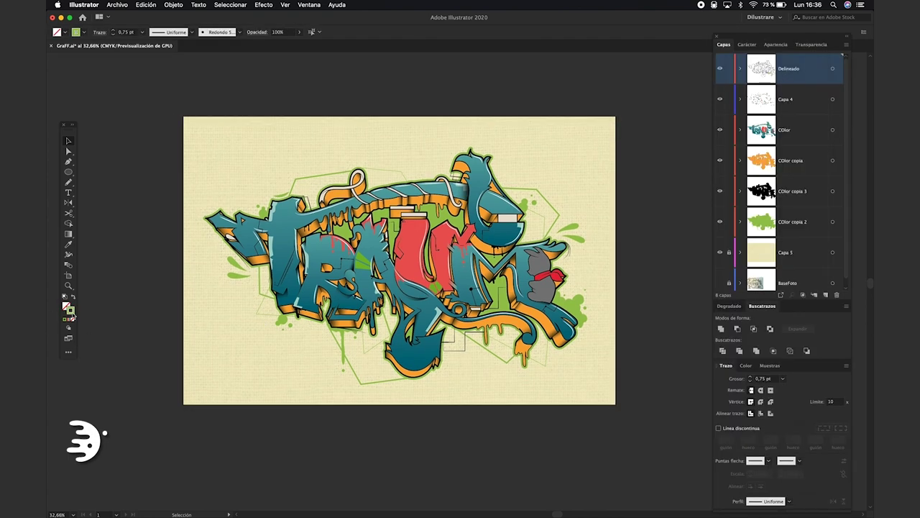
# - Pick a pink stroke colour in the Color Picker for the tapered lines
pyautogui.doubleClick(72, 314)
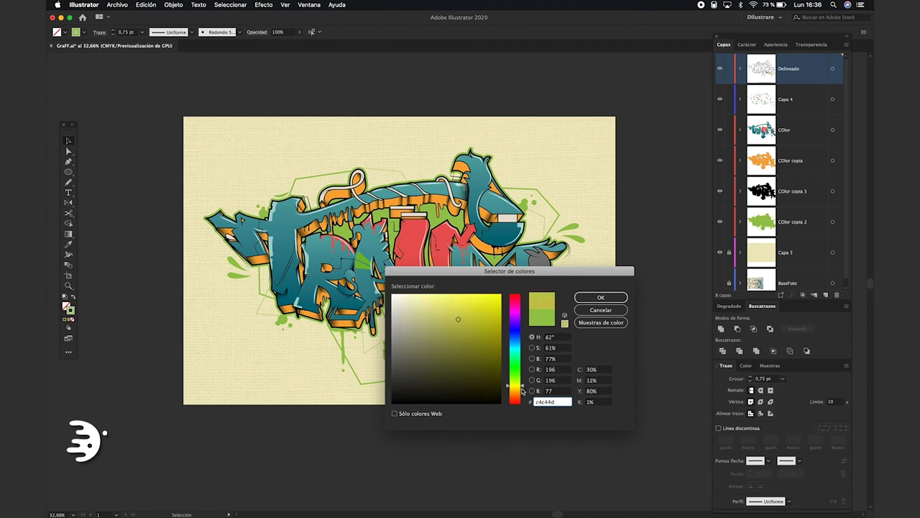
pyautogui.moveTo(503, 265); pyautogui.dragTo(619, 275)
pyautogui.click(618, 354)
pyautogui.press('Return')
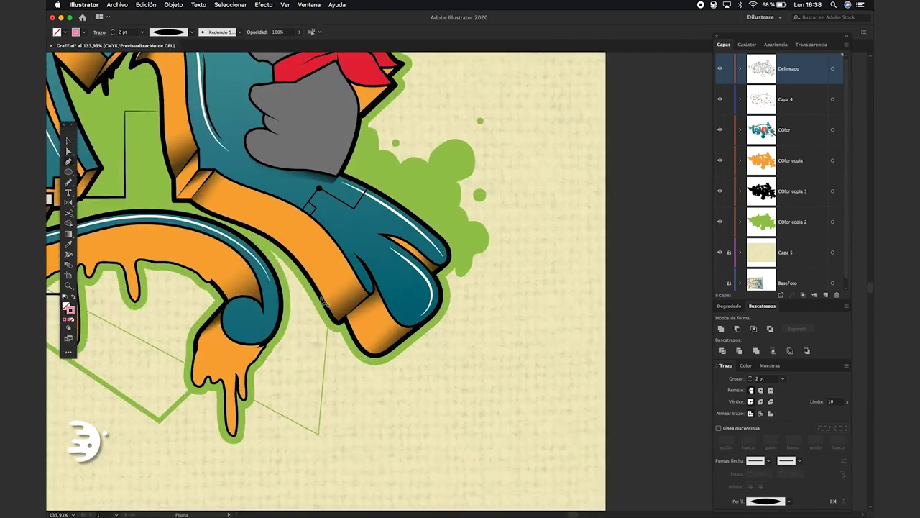
# - Draw more thin spike lines across the letters
pyautogui.click(328, 317)
pyautogui.click(464, 124)
pyautogui.click(331, 320)
pyautogui.click(213, 213)
pyautogui.click(194, 293)
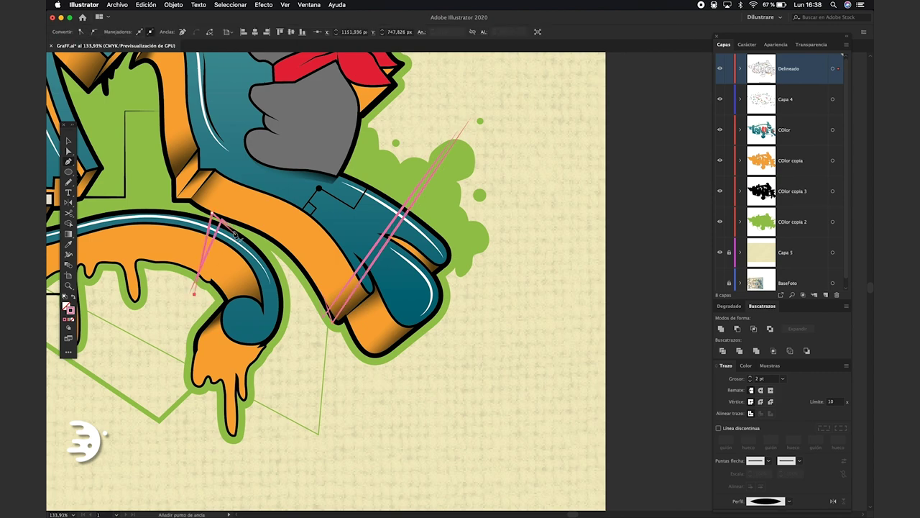
# - Fit the artboard in view and change the line strokes to white
pyautogui.press('super+0')
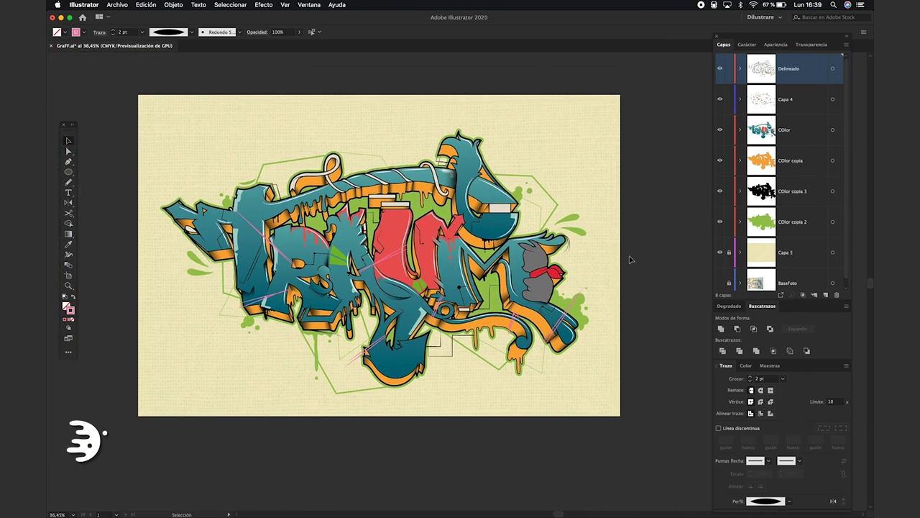
pyautogui.click(676, 281)
pyautogui.press('Return')
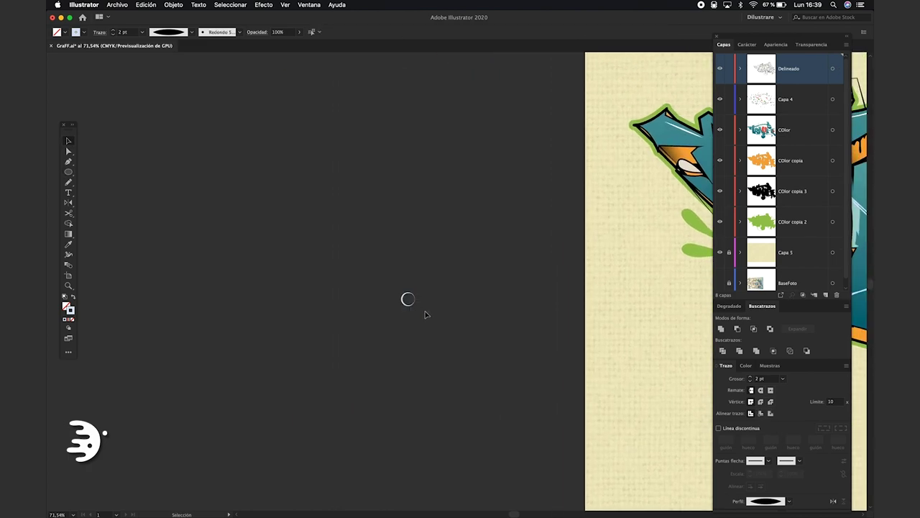
# - Draw a vertical white line with a uniform stroke beside the artboard
pyautogui.click(168, 31)
pyautogui.click(158, 50)
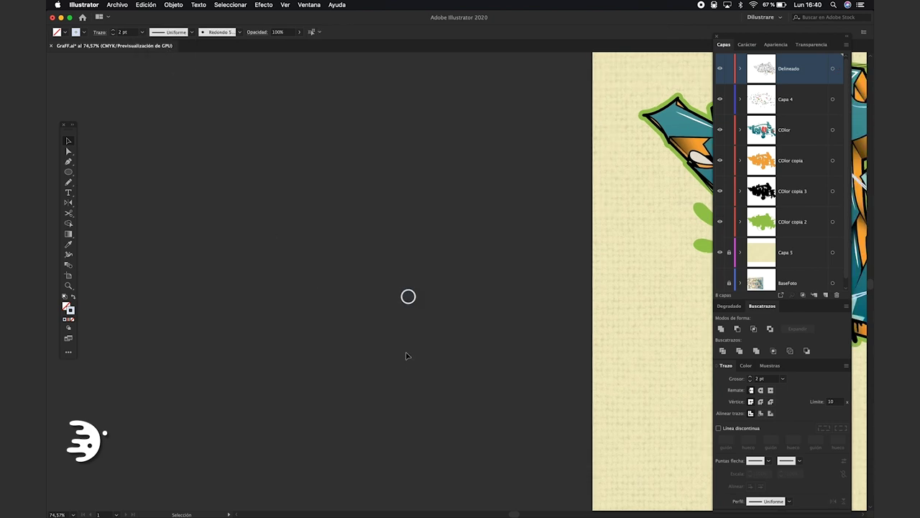
pyautogui.keyDown('alt'); pyautogui.scroll(1, 407, 291); pyautogui.keyUp('alt')
pyautogui.press('p')
pyautogui.click(410, 390)
pyautogui.press('v')
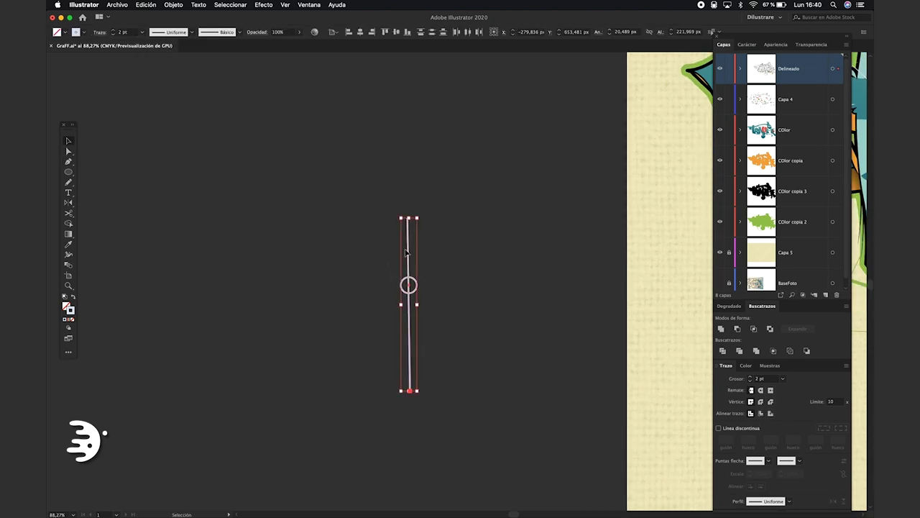
# - Taper the line's width profile and rotate a copy to horizontal
pyautogui.click(348, 47)
pyautogui.click(168, 32)
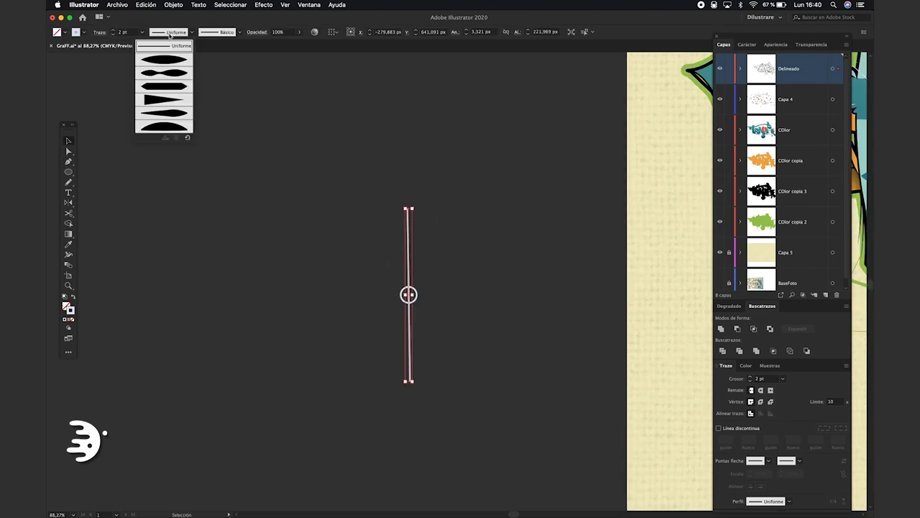
pyautogui.click(167, 45)
pyautogui.press('c')
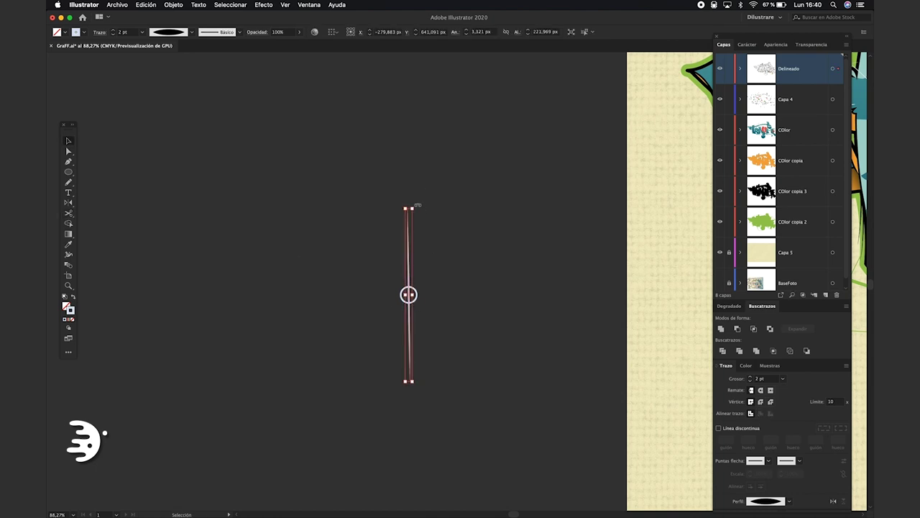
pyautogui.moveTo(417, 206); pyautogui.dragTo(345, 376)
pyautogui.click(382, 419)
# - Add a small circle at the star's centre and a diagonal spike through it
pyautogui.press('l')
pyautogui.moveTo(409, 294)
pyautogui.mouseDown()
pyautogui.moveTo(431, 273)
pyautogui.moveTo(433, 320)
pyautogui.mouseUp()
pyautogui.click(454, 294)
pyautogui.press('a')
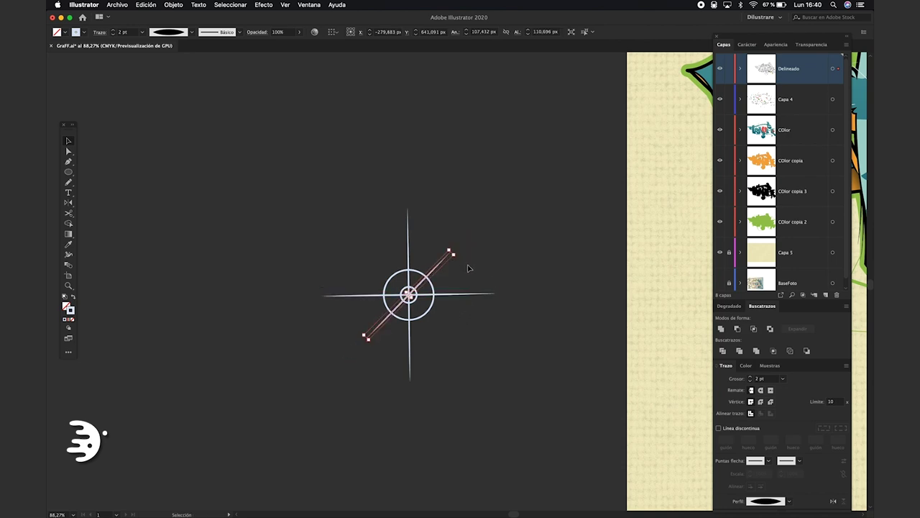
pyautogui.moveTo(468, 268); pyautogui.dragTo(441, 246)
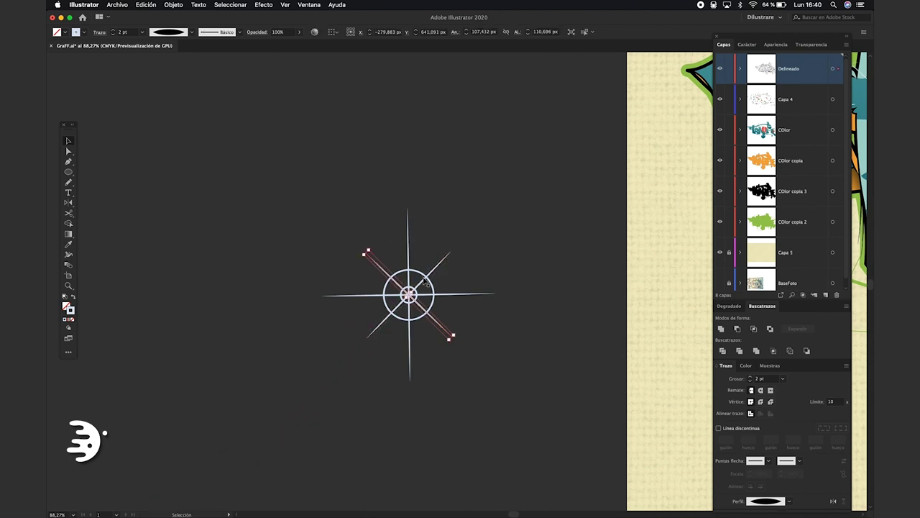
pyautogui.scroll(-3, 281, 325)
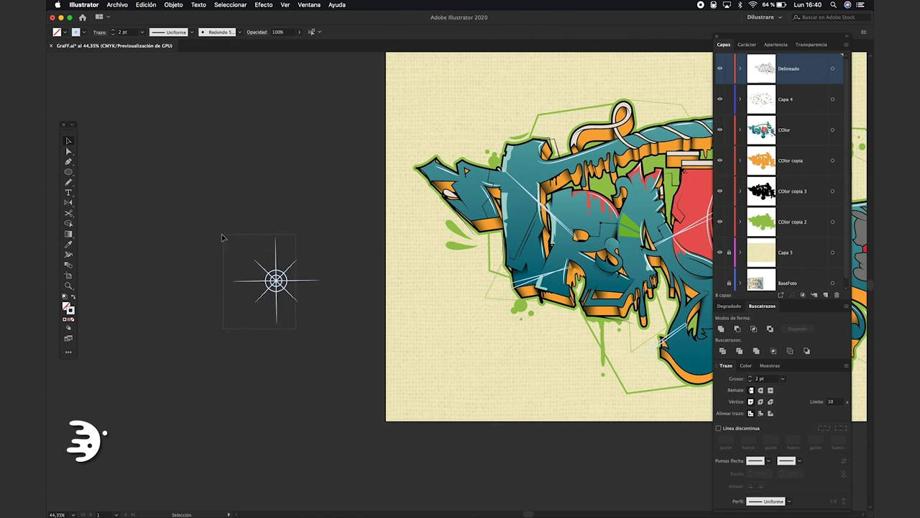
# - Select the whole sparkle star and move it onto the lower-left lettering
pyautogui.moveTo(295, 329); pyautogui.dragTo(222, 237)
pyautogui.press('a')
pyautogui.hscroll(5, 286, 335)
pyautogui.press('v')
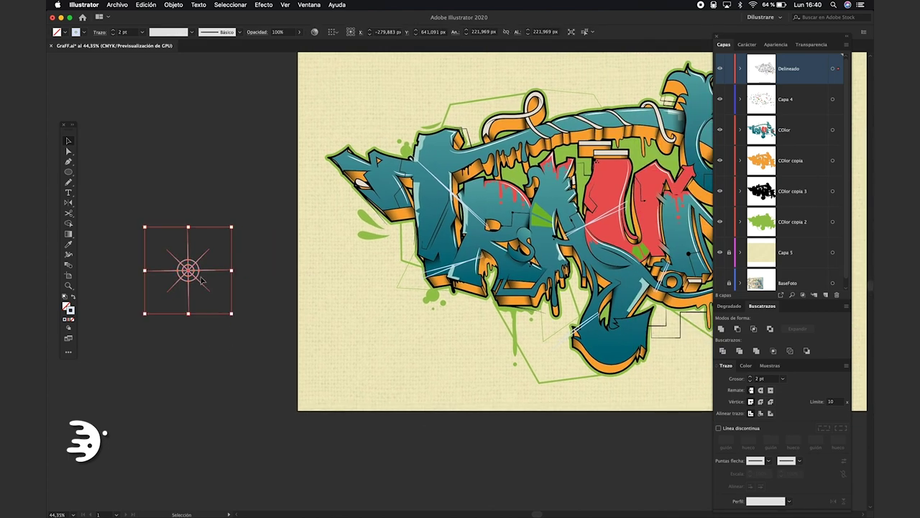
pyautogui.moveTo(187, 270); pyautogui.dragTo(413, 251)
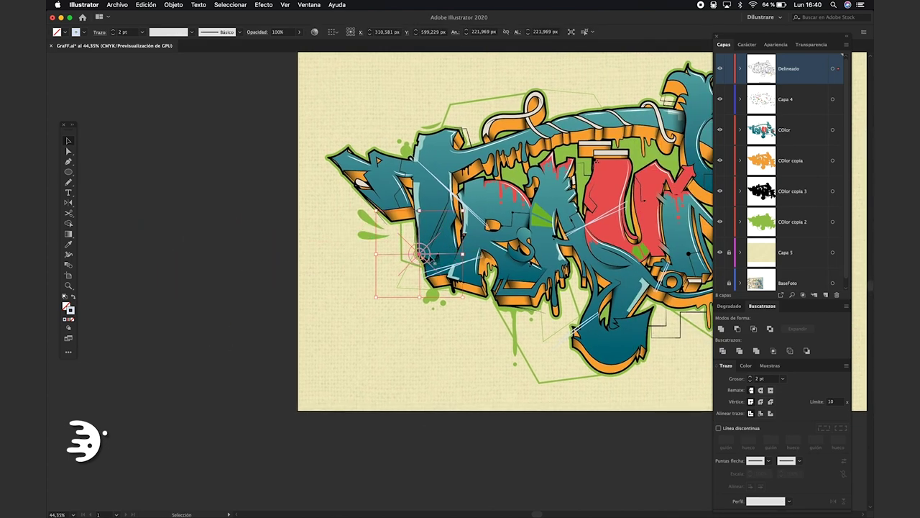
# - Set the sparkle star's stroke colour to white
pyautogui.scroll(3, 413, 251)
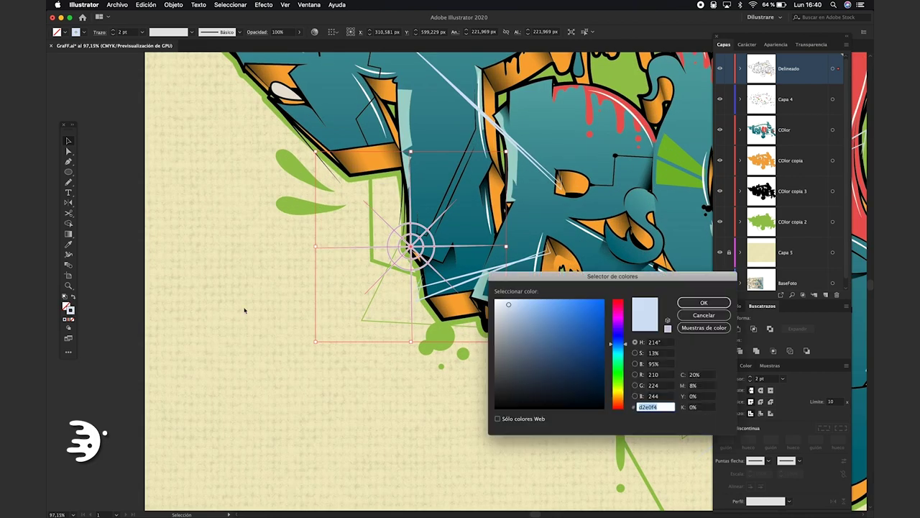
pyautogui.click(703, 302)
pyautogui.scroll(-3, 185, 323)
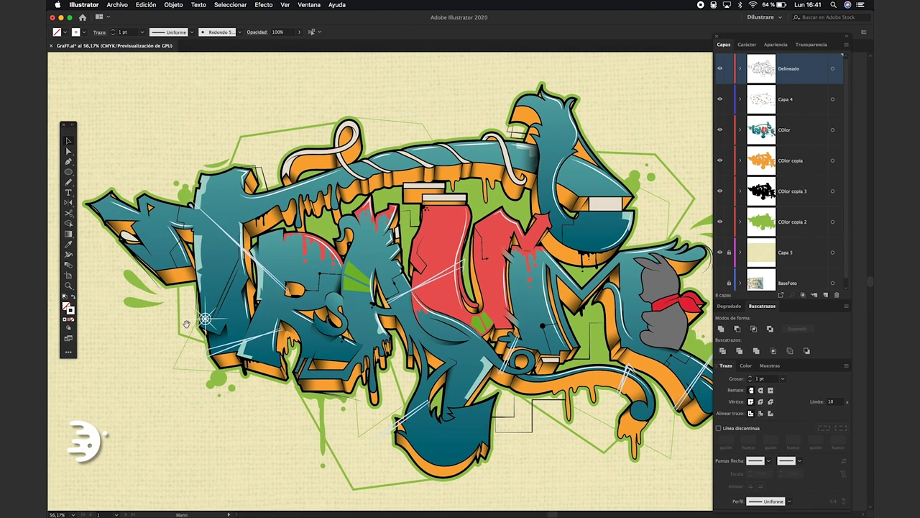